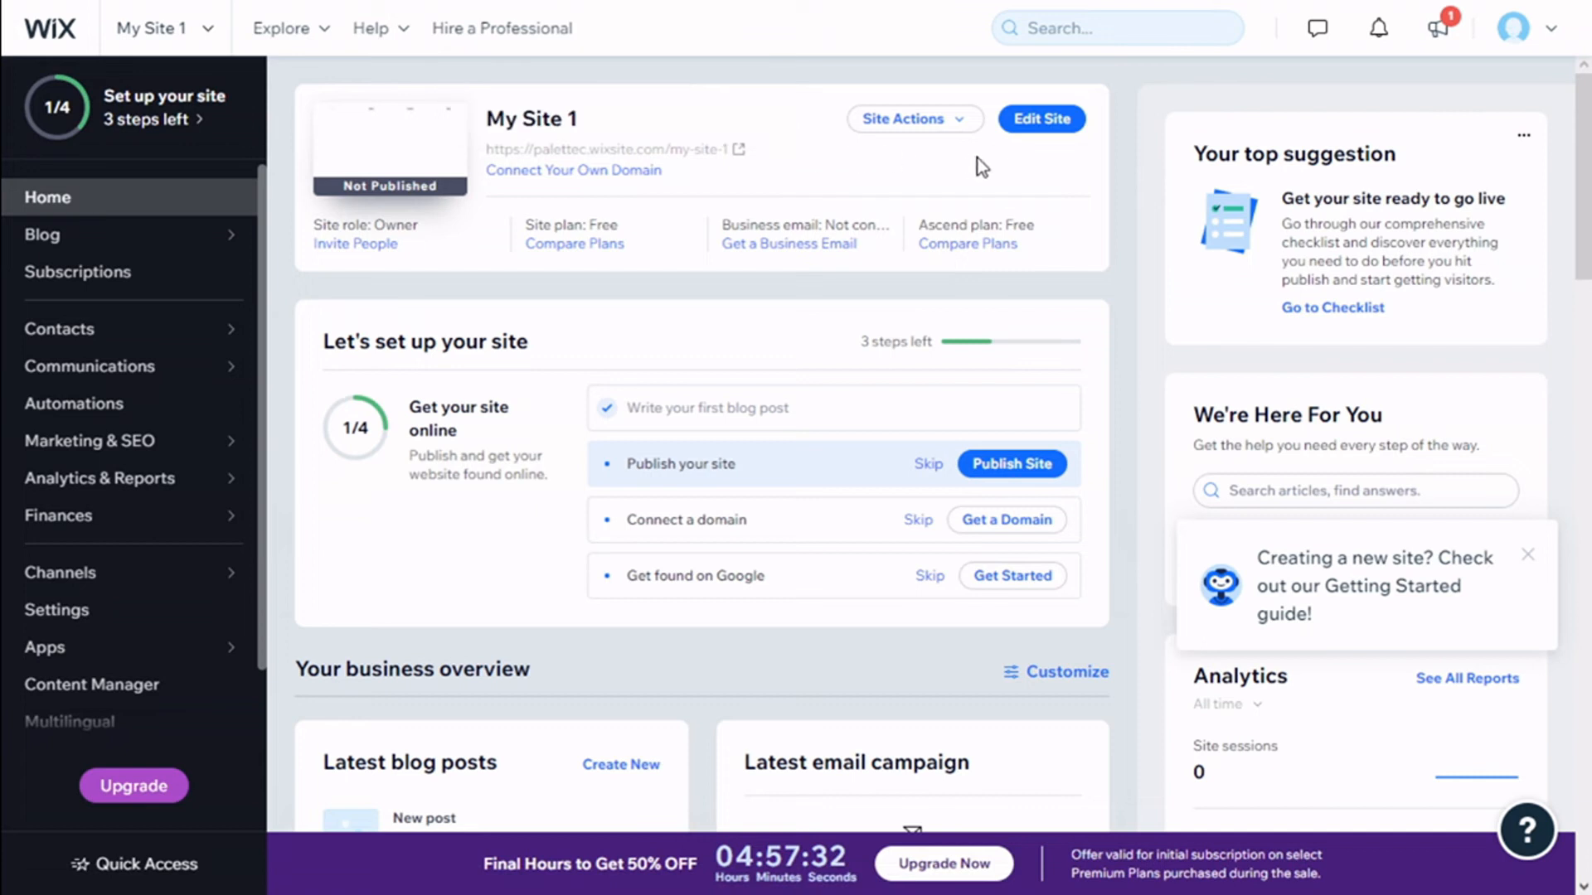
Open the site for editing and add the Contact Us form from the Contact Forms collection to the Home page.
click(1029, 137)
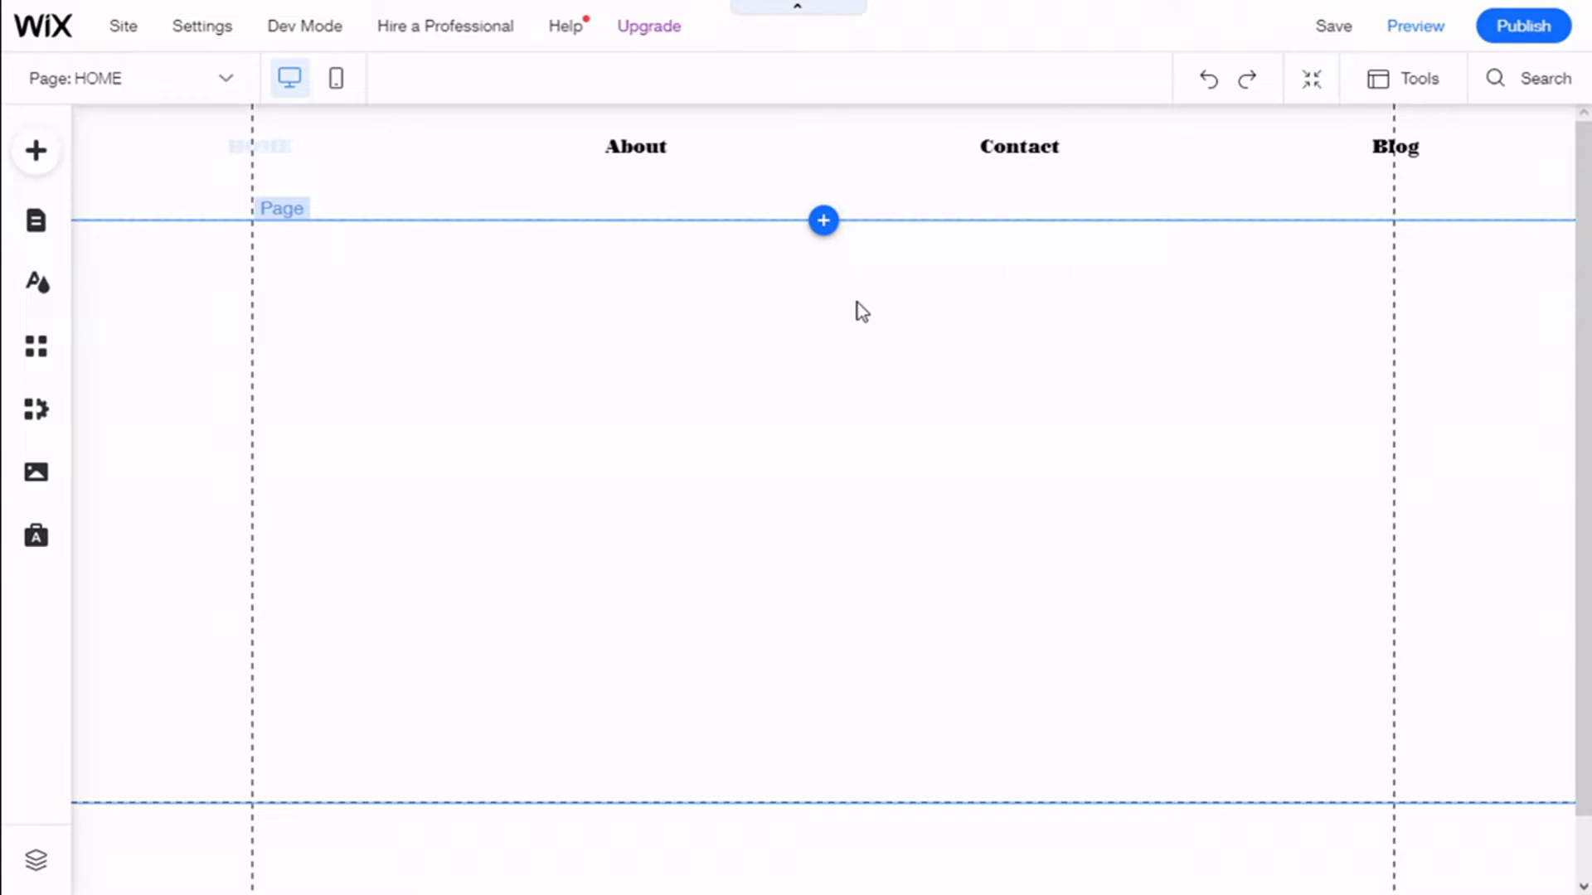
click(35, 162)
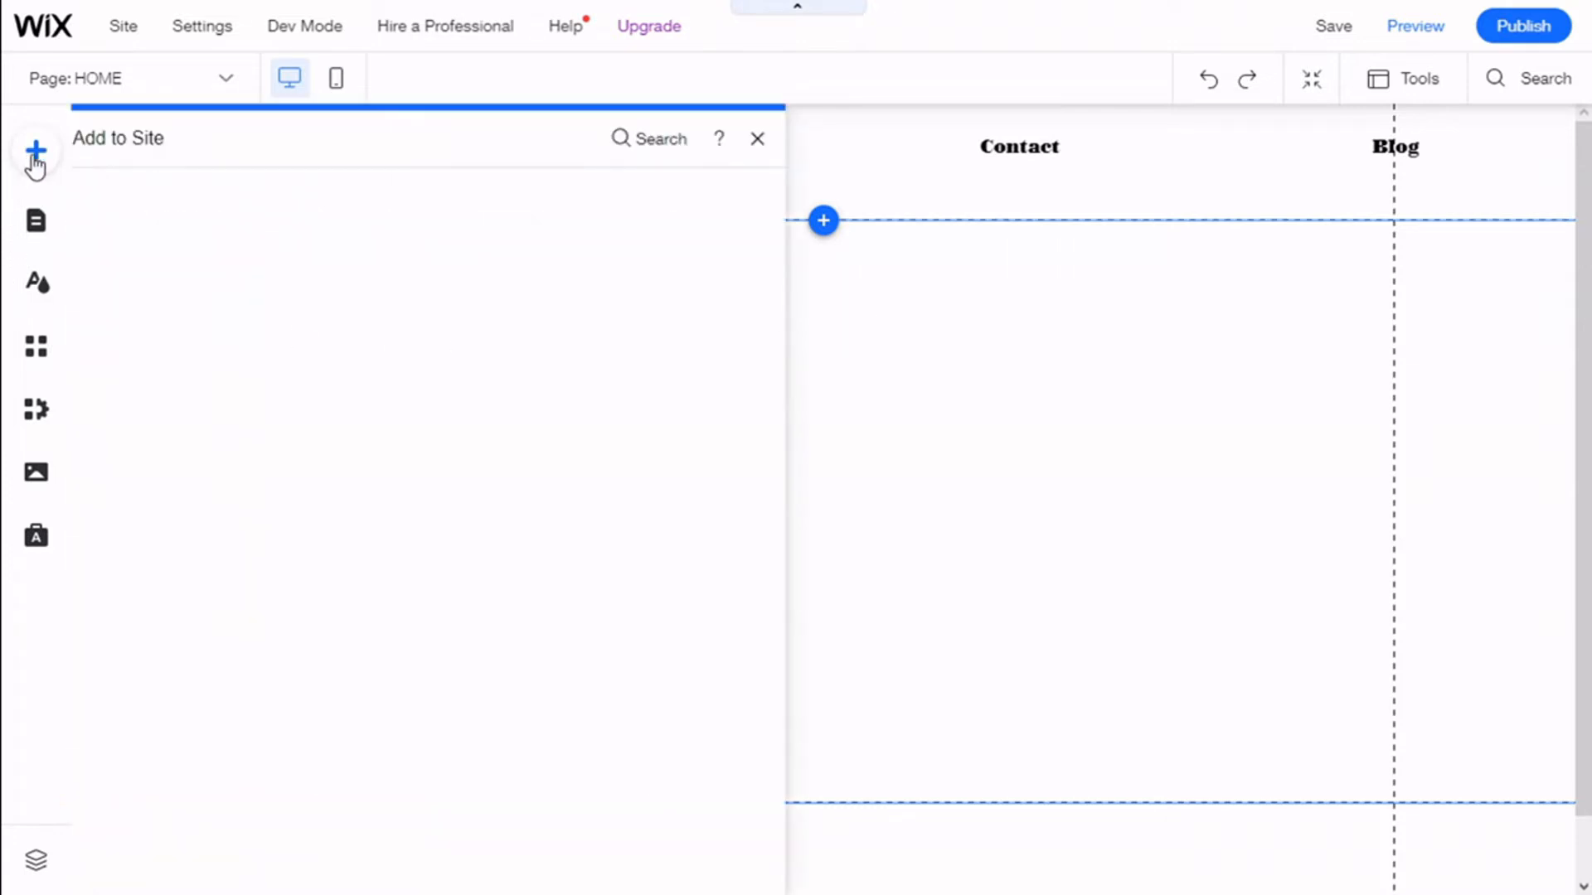
click(131, 259)
click(145, 470)
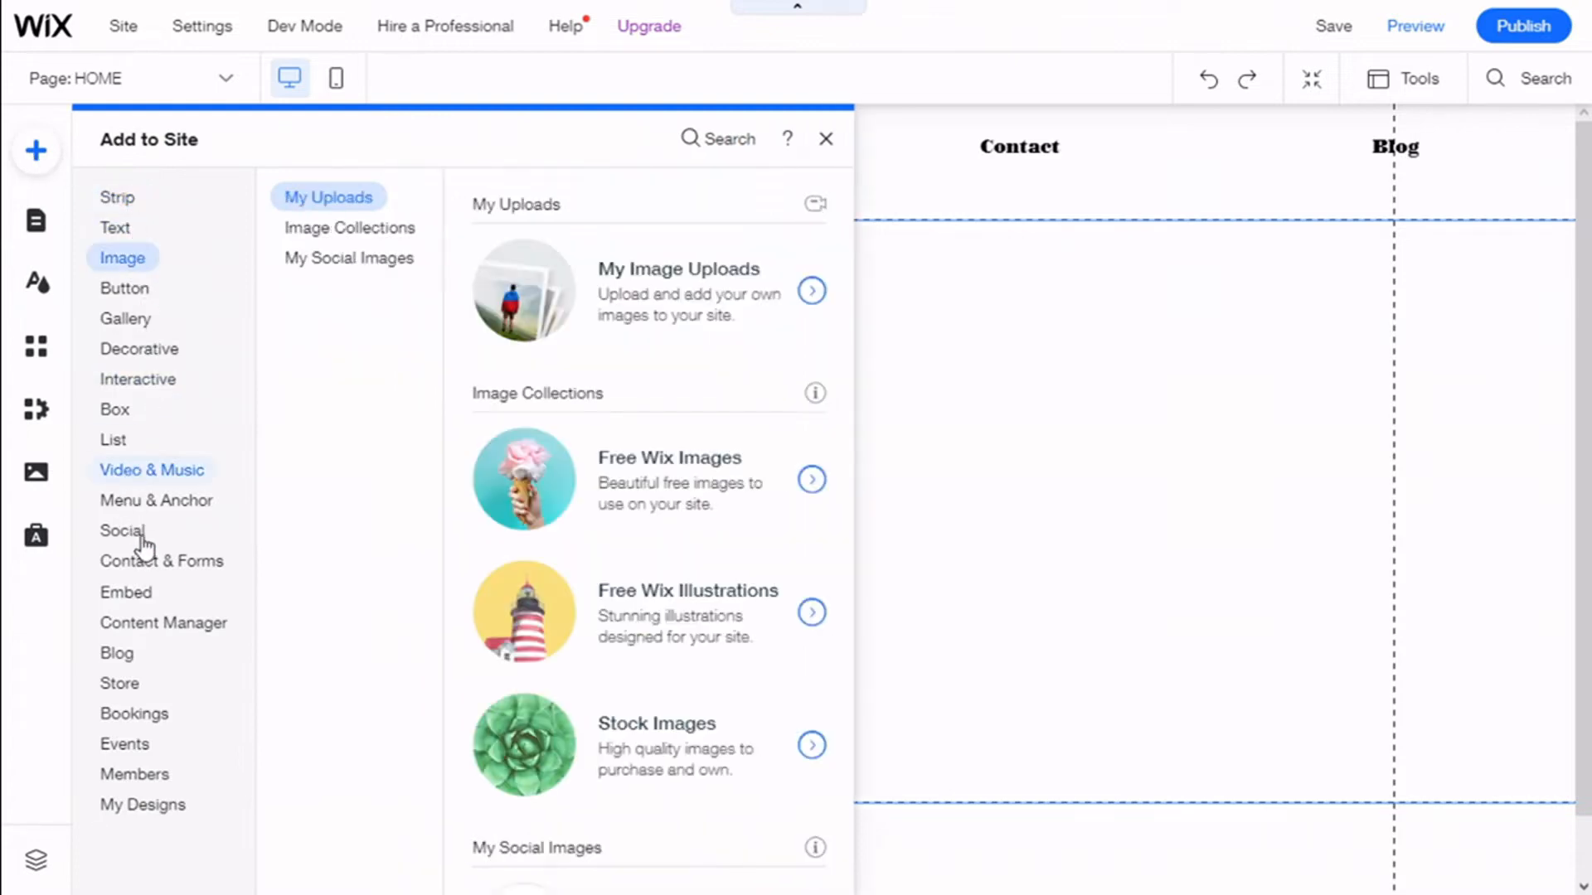
click(152, 571)
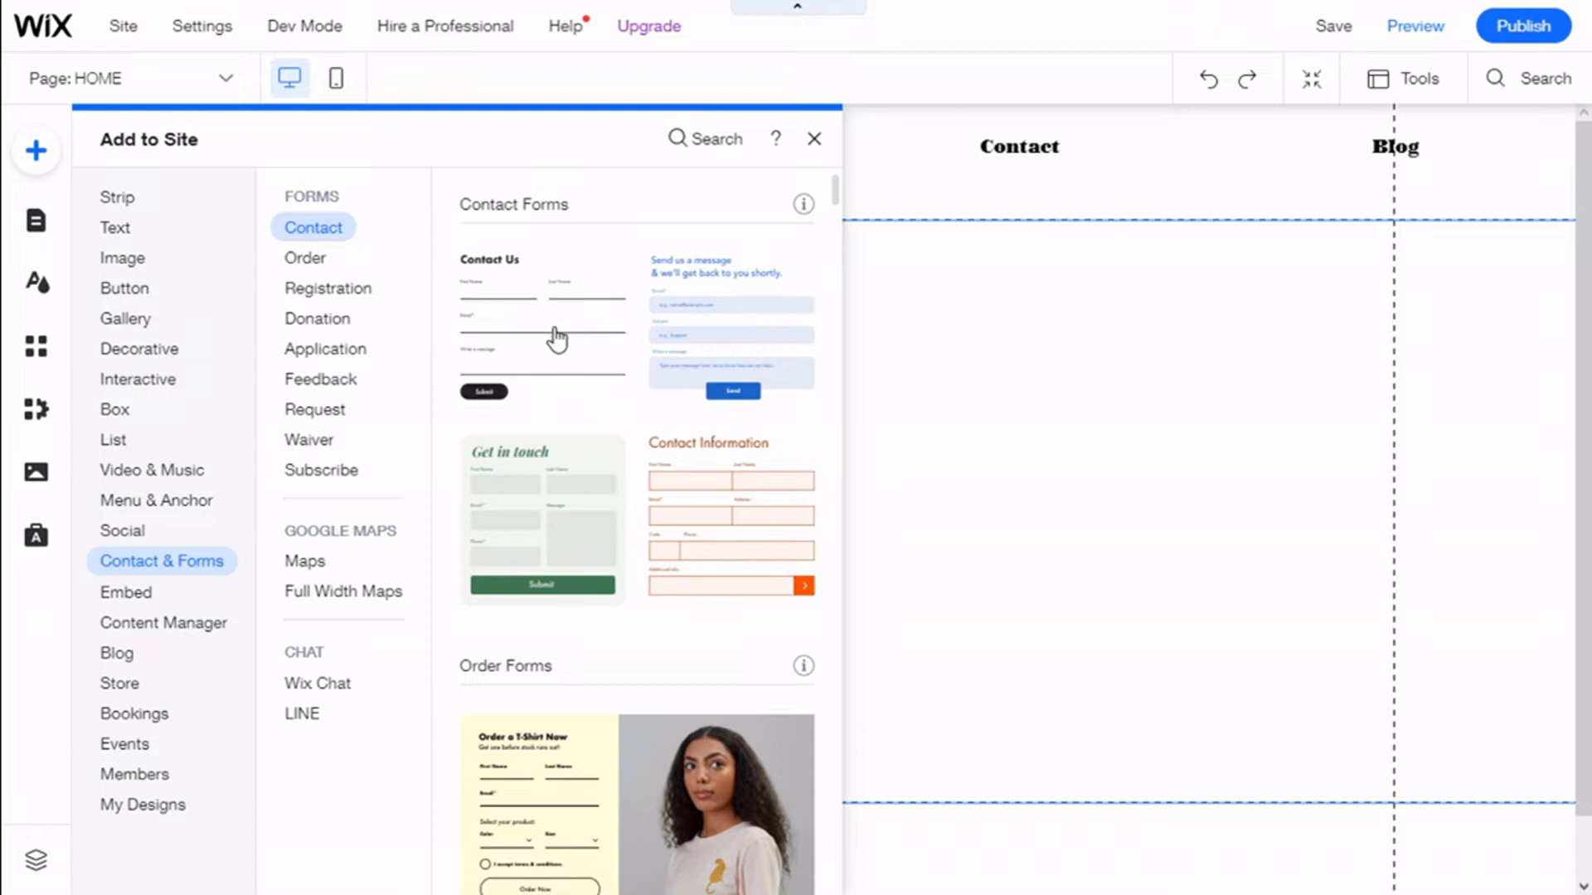
click(498, 289)
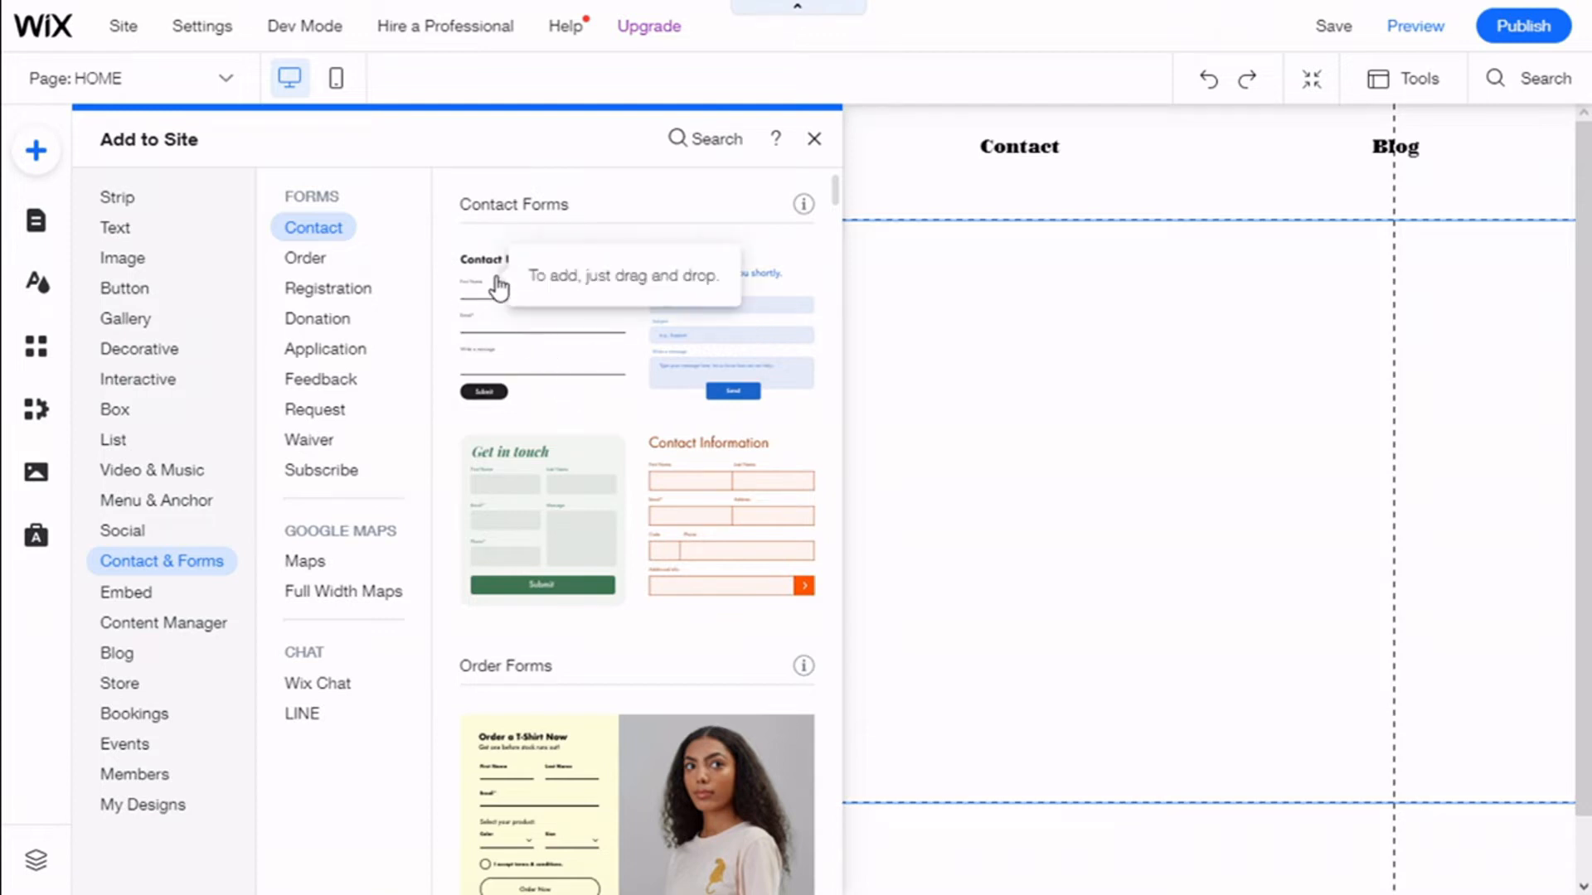
drag(497, 305, 700, 359)
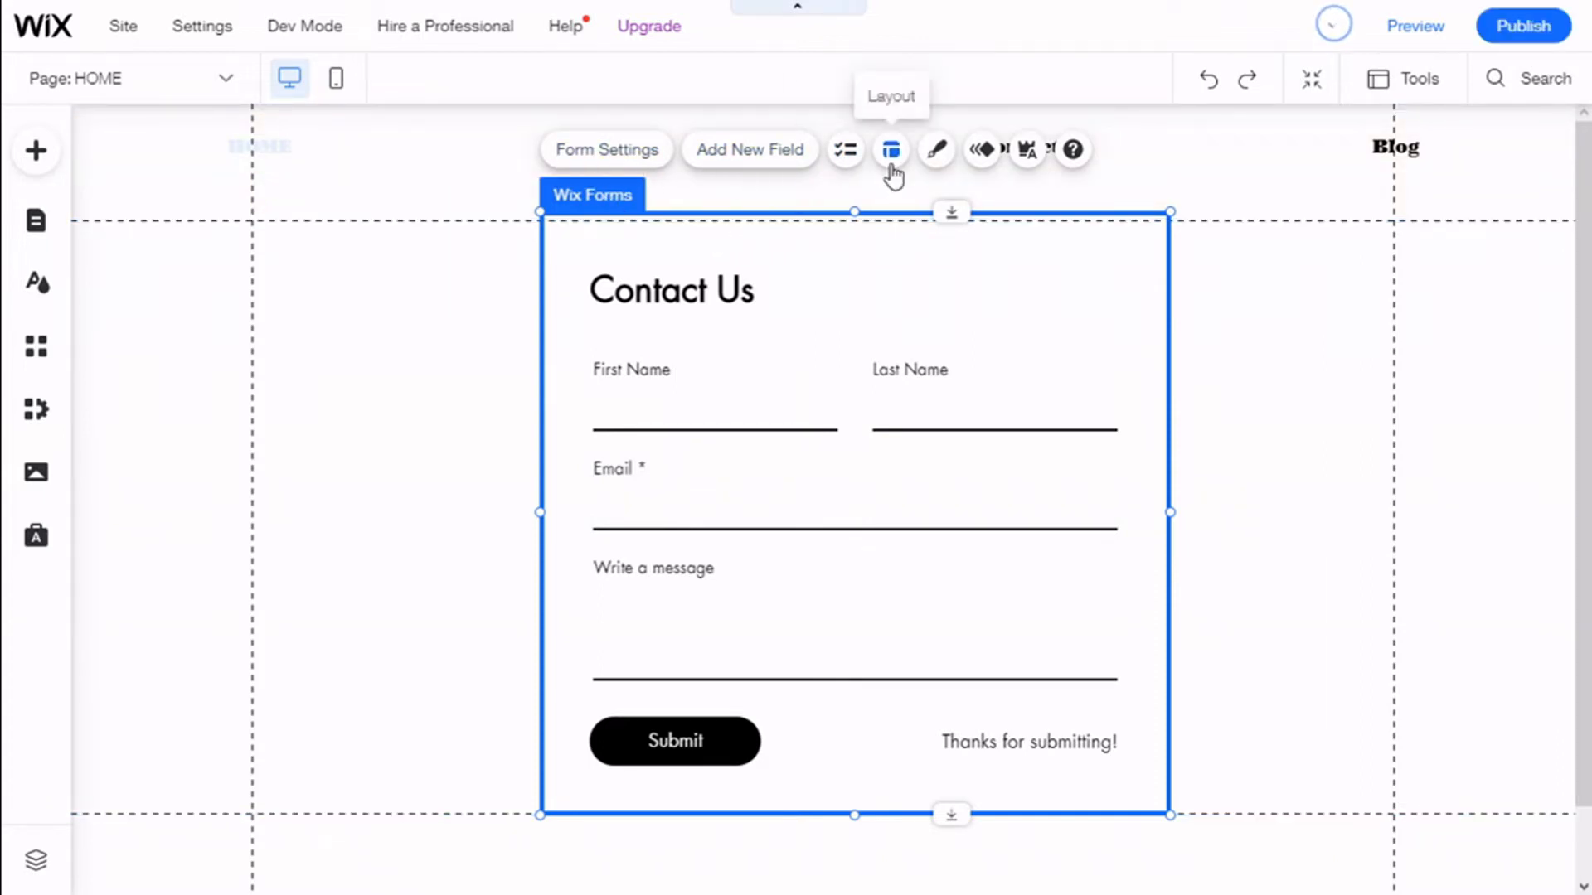
Review the contact form's settings for general options, submit message, conditions, saved contact fields and labels, and automations.
click(635, 157)
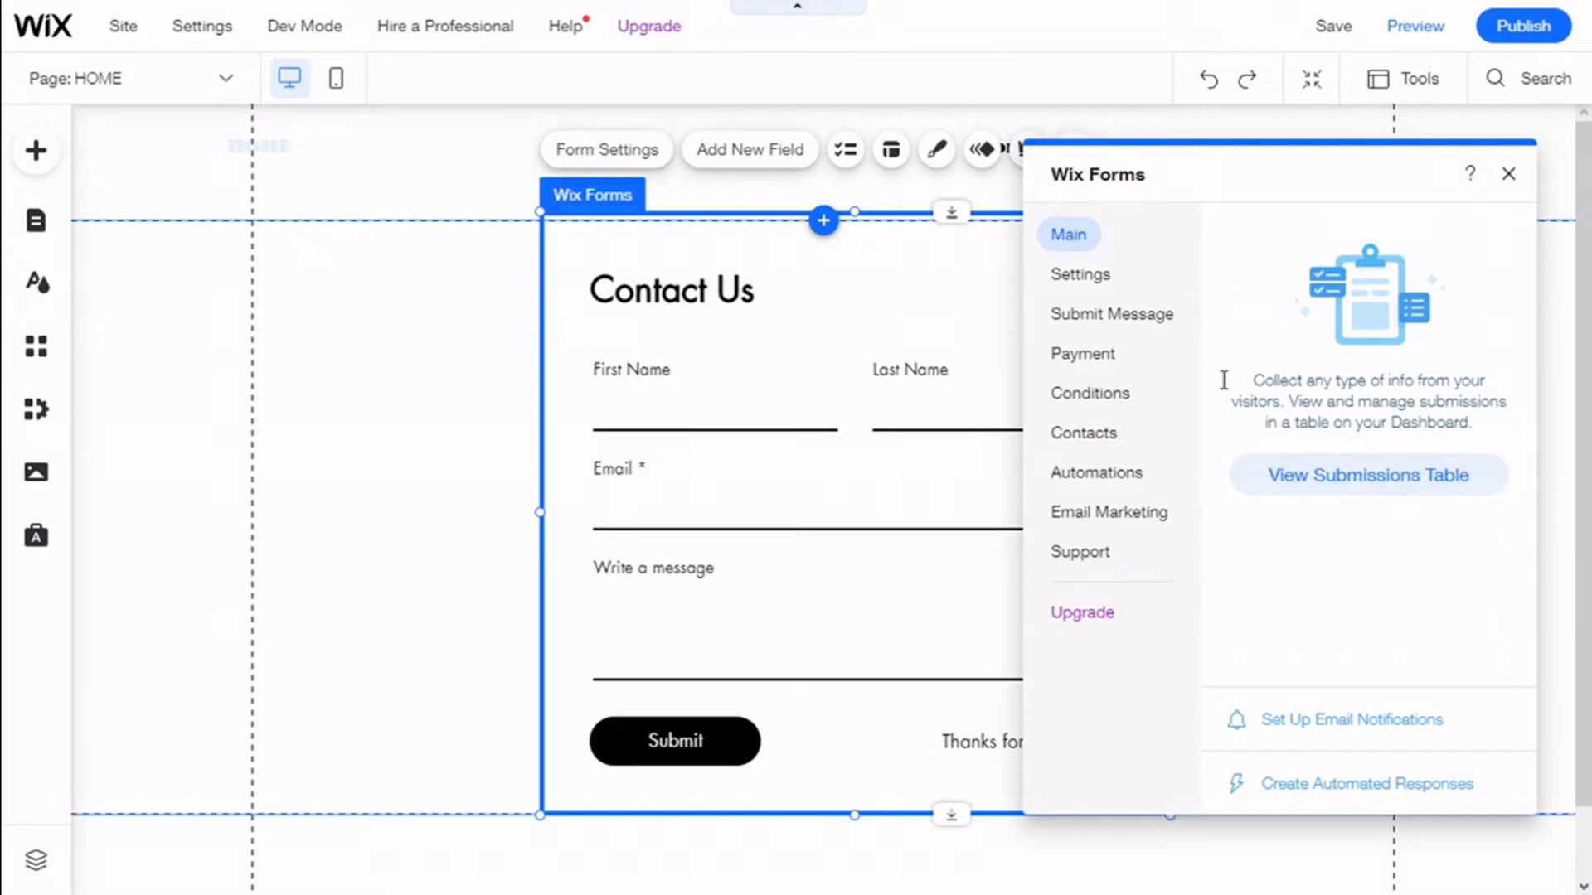
click(1108, 286)
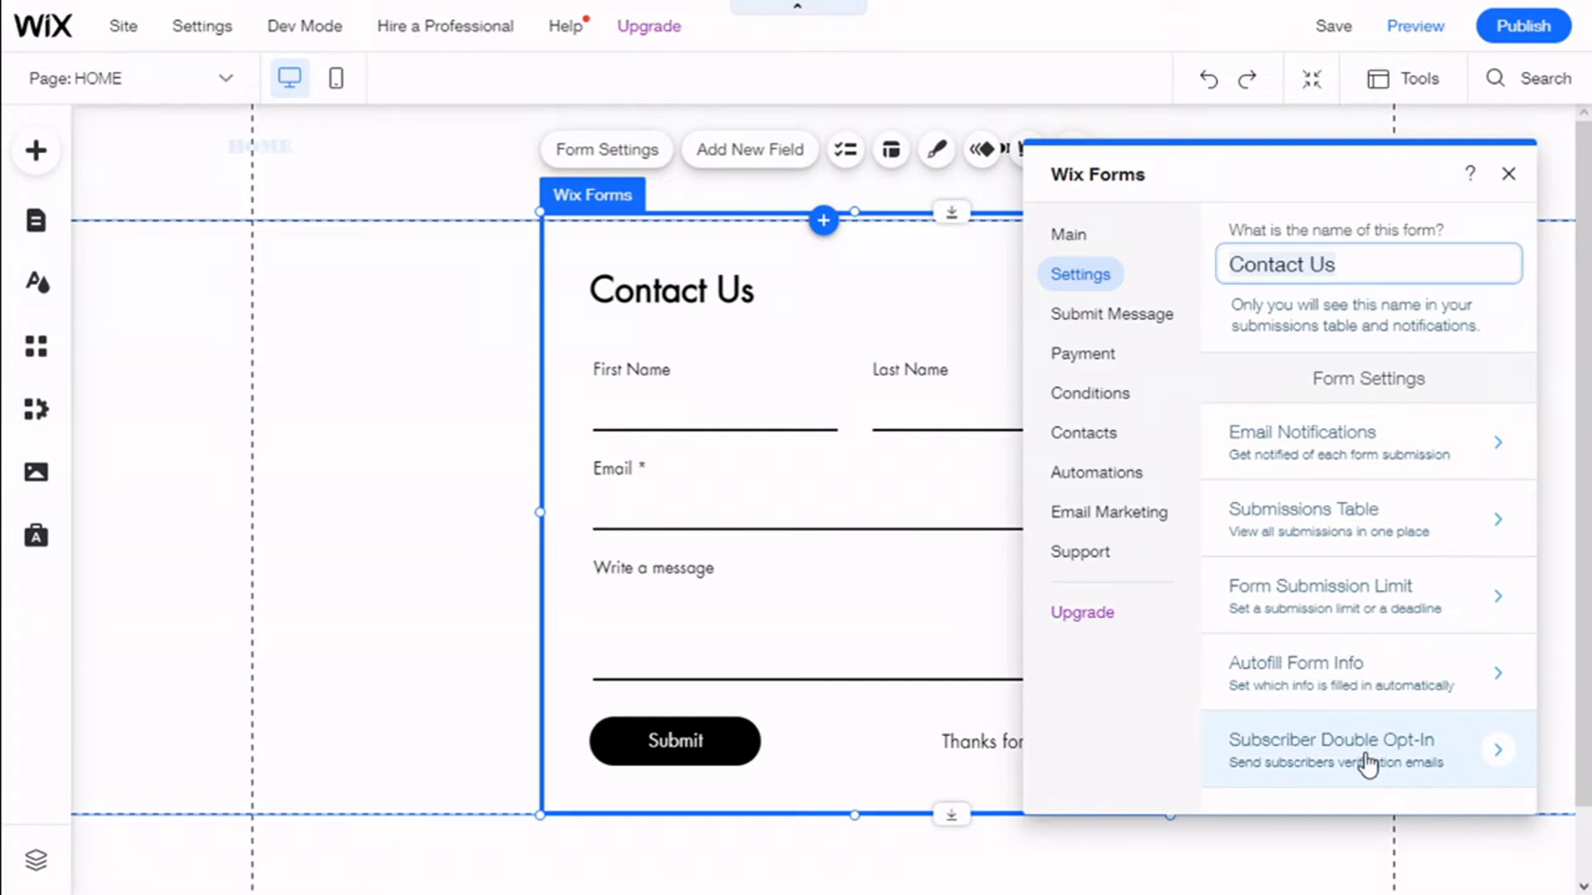
click(1161, 330)
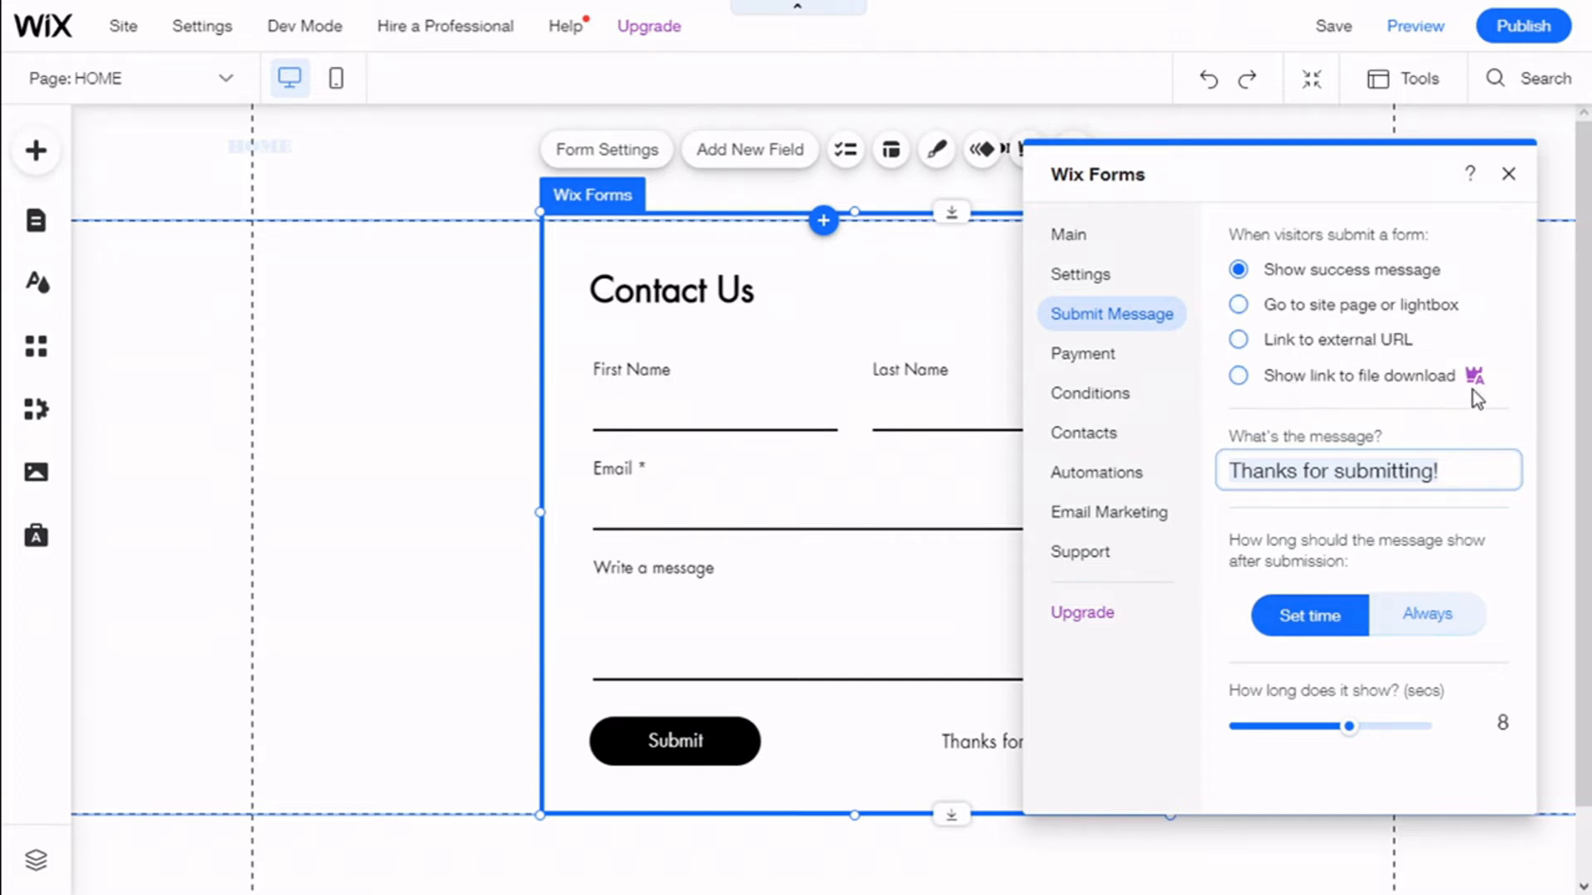
mouse_move(1476, 388)
click(1096, 398)
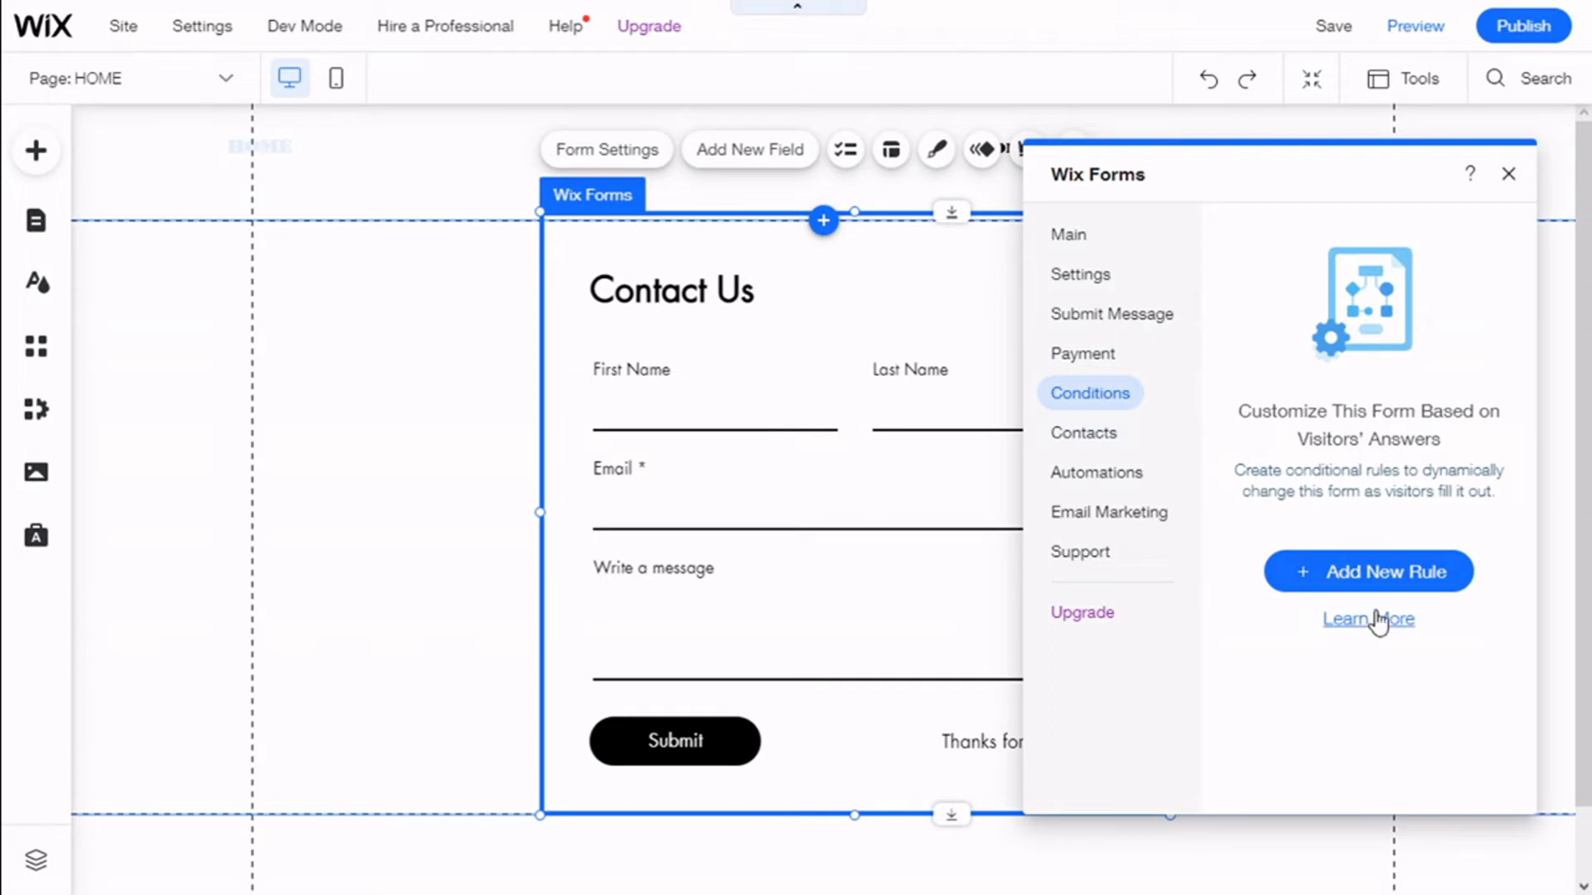
click(1095, 434)
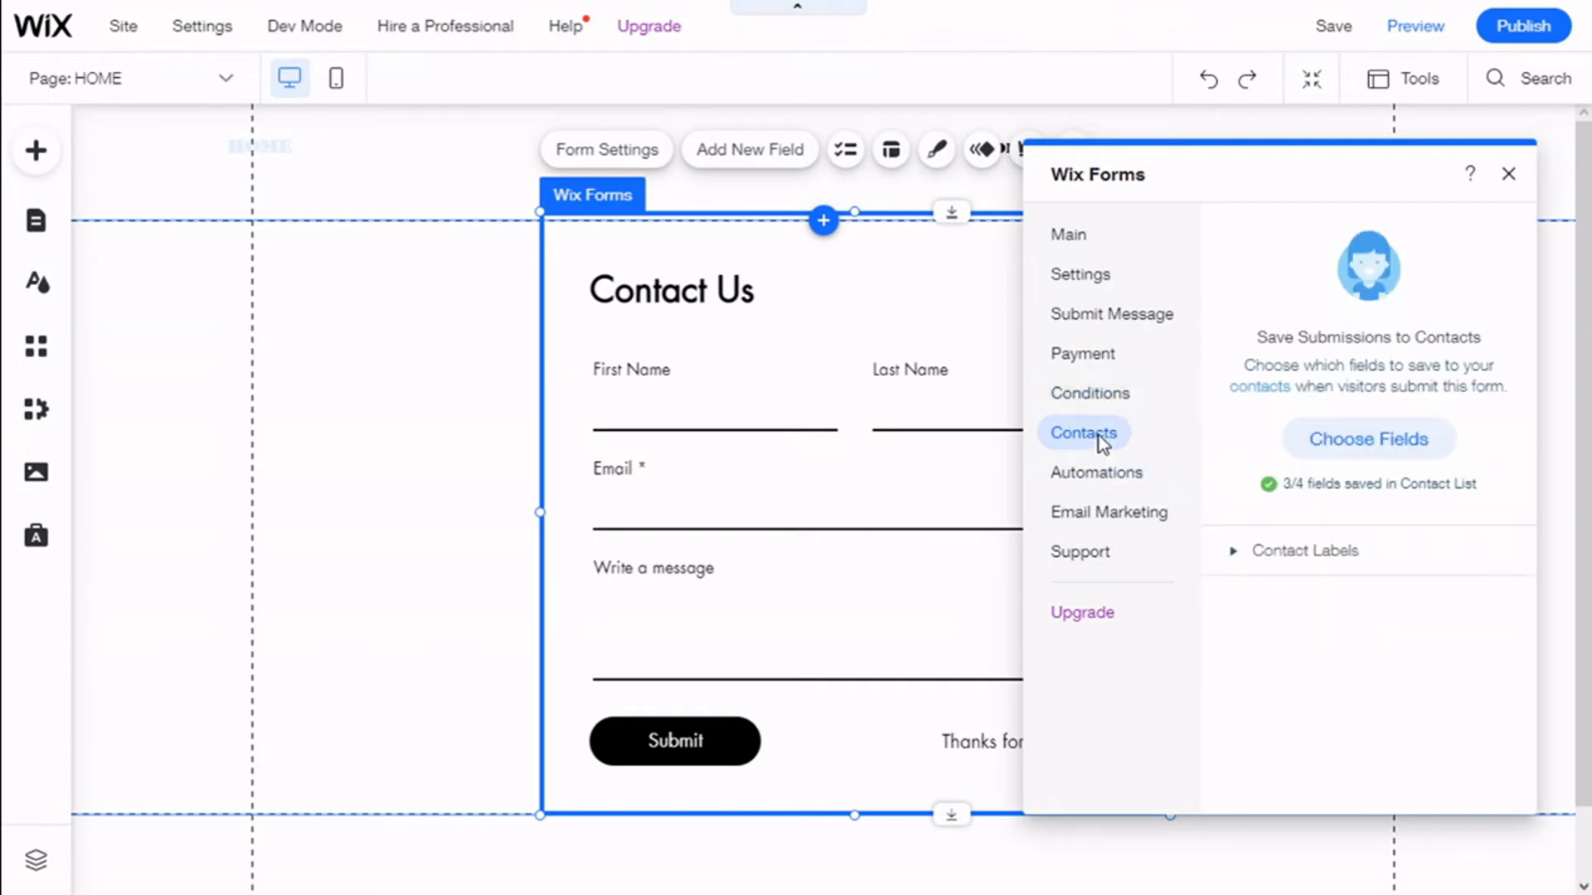
click(1320, 559)
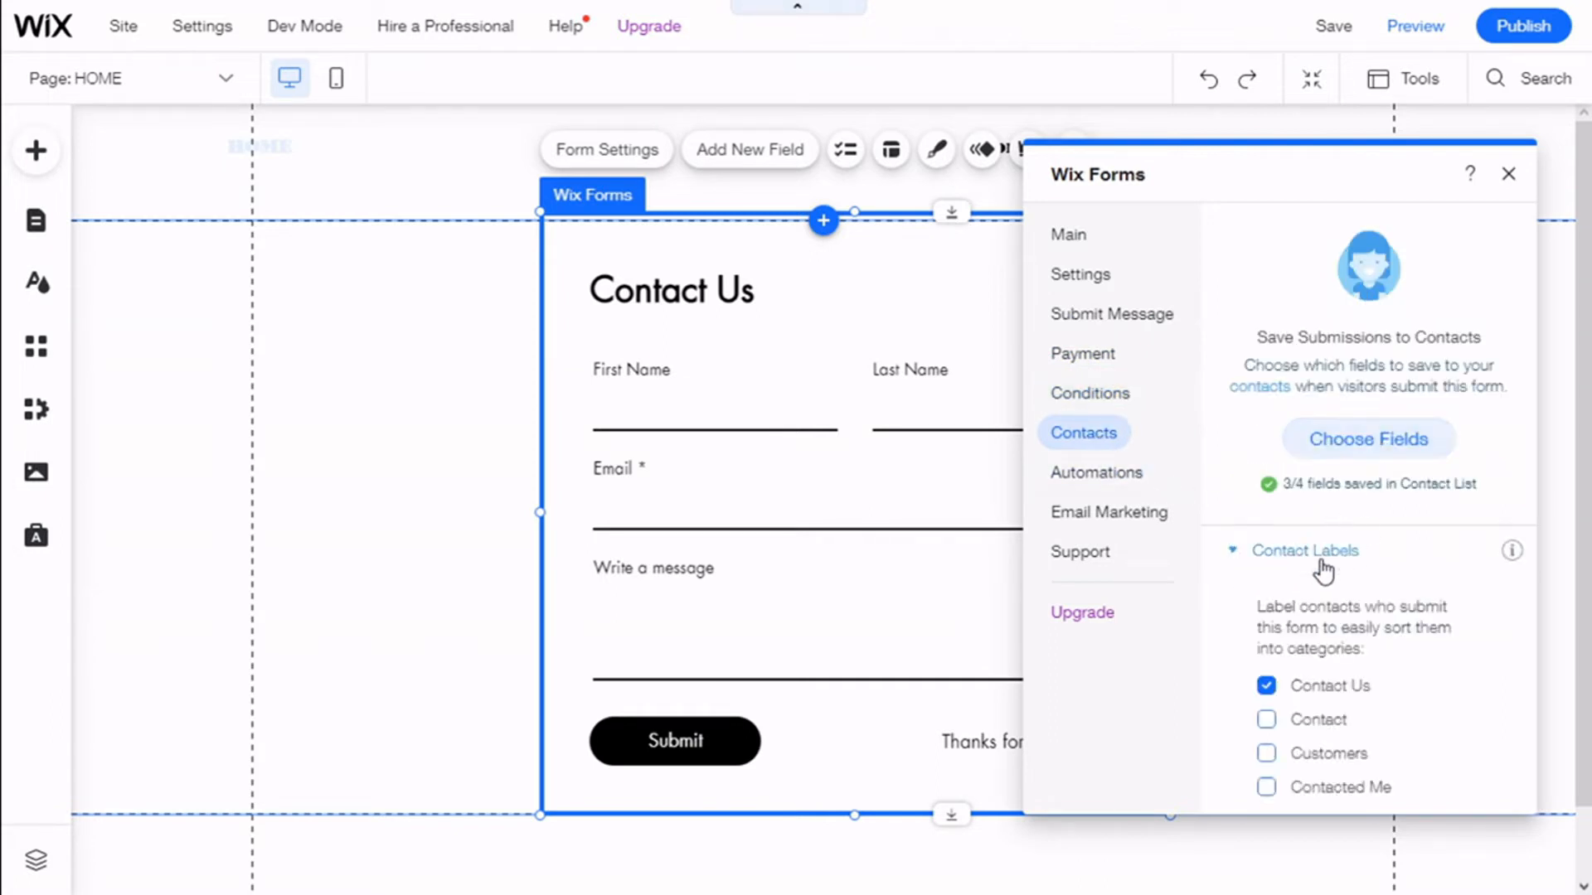
click(1361, 456)
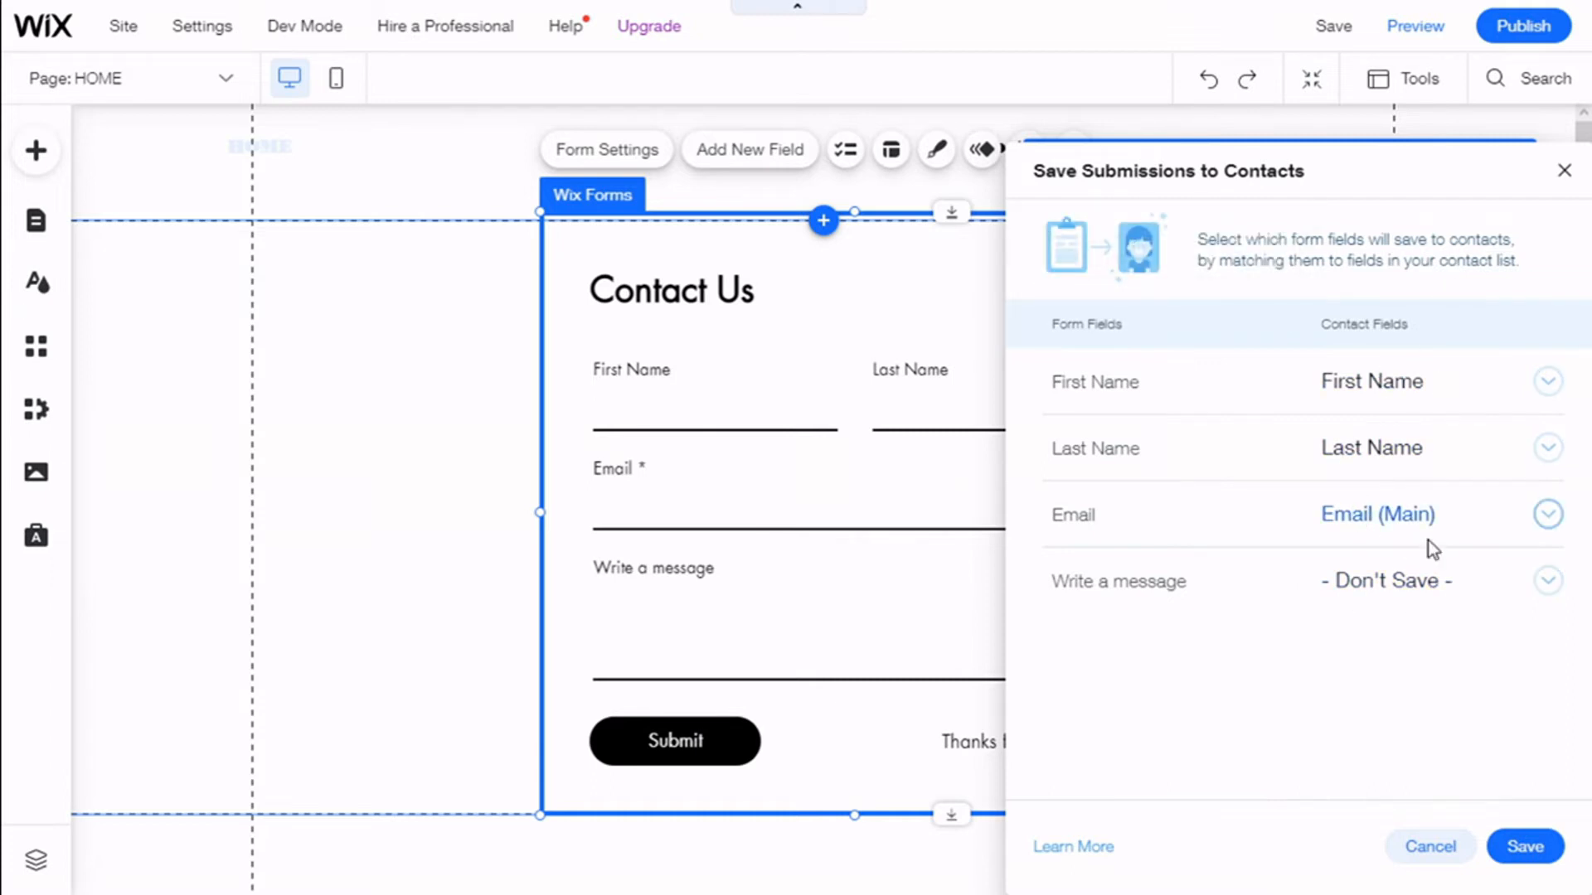
click(1564, 172)
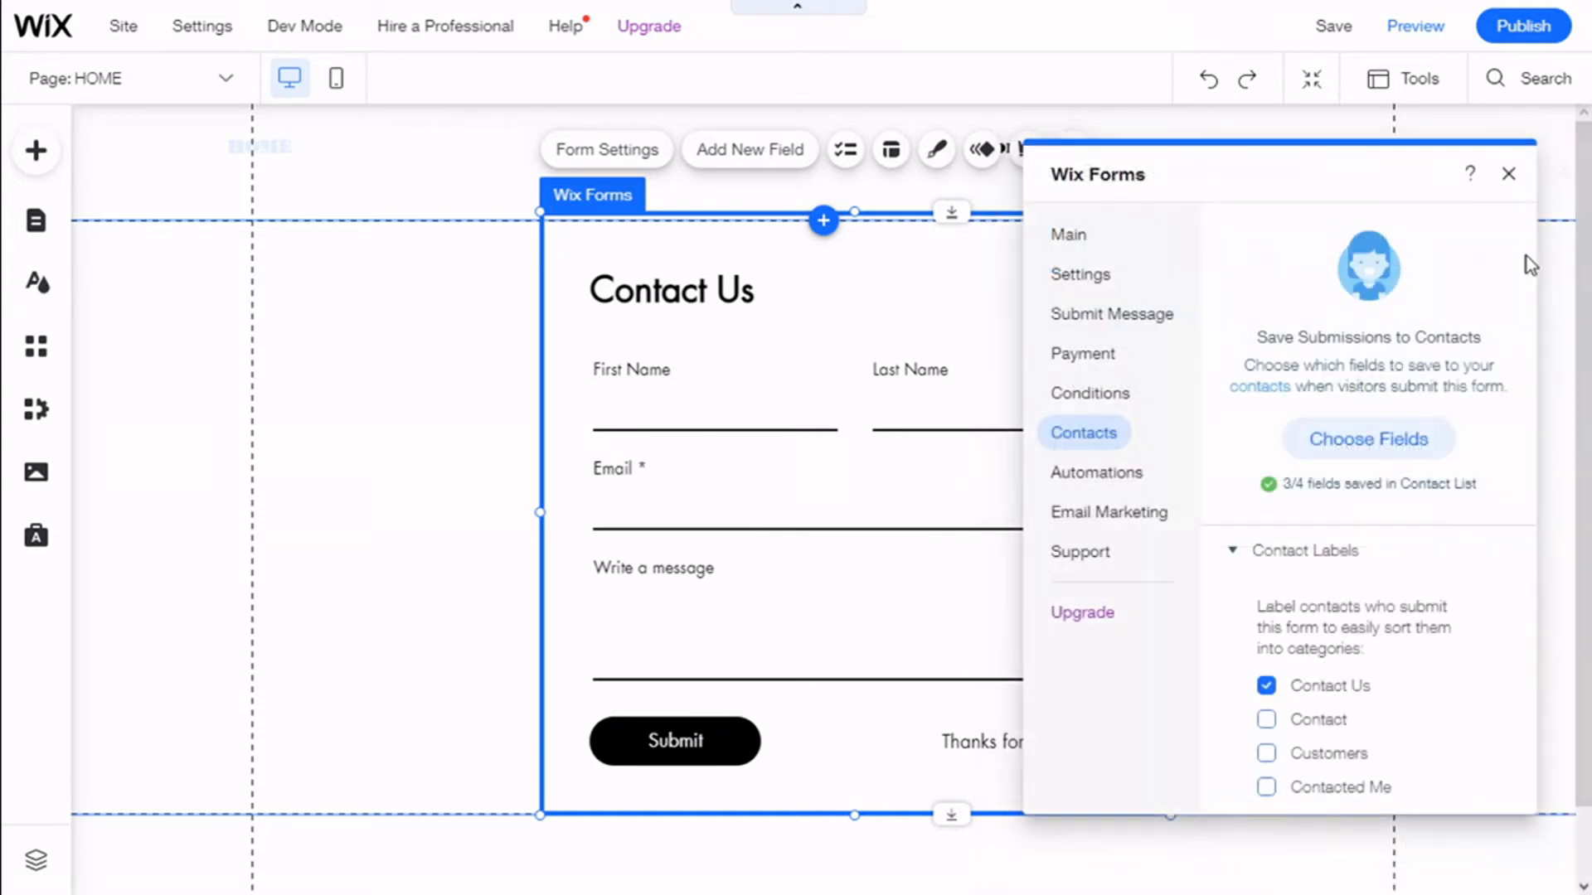
click(1125, 481)
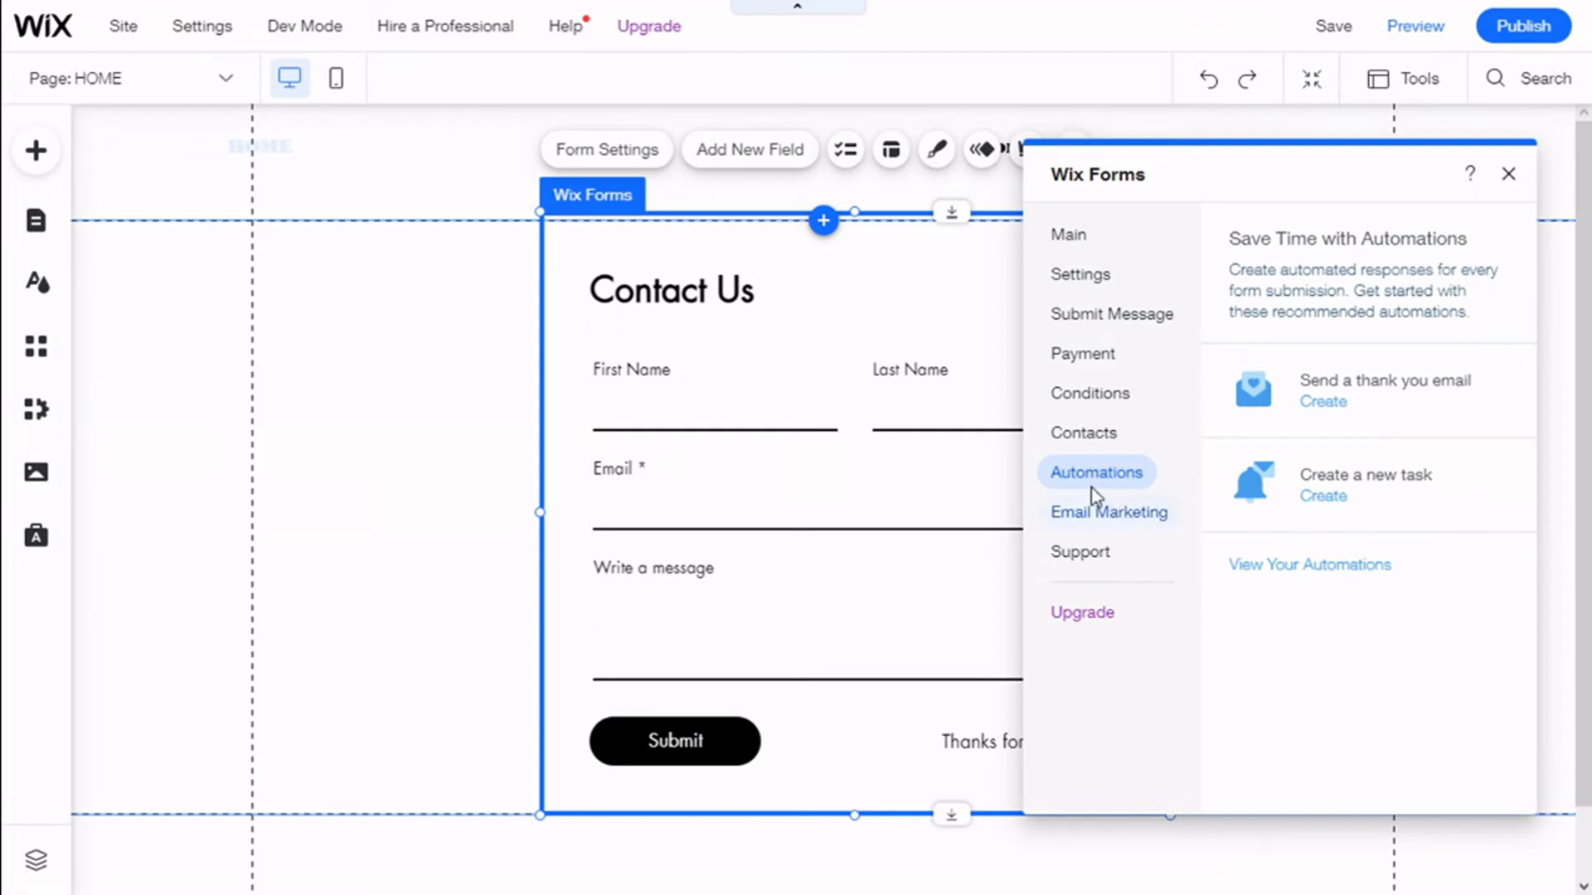
click(1507, 173)
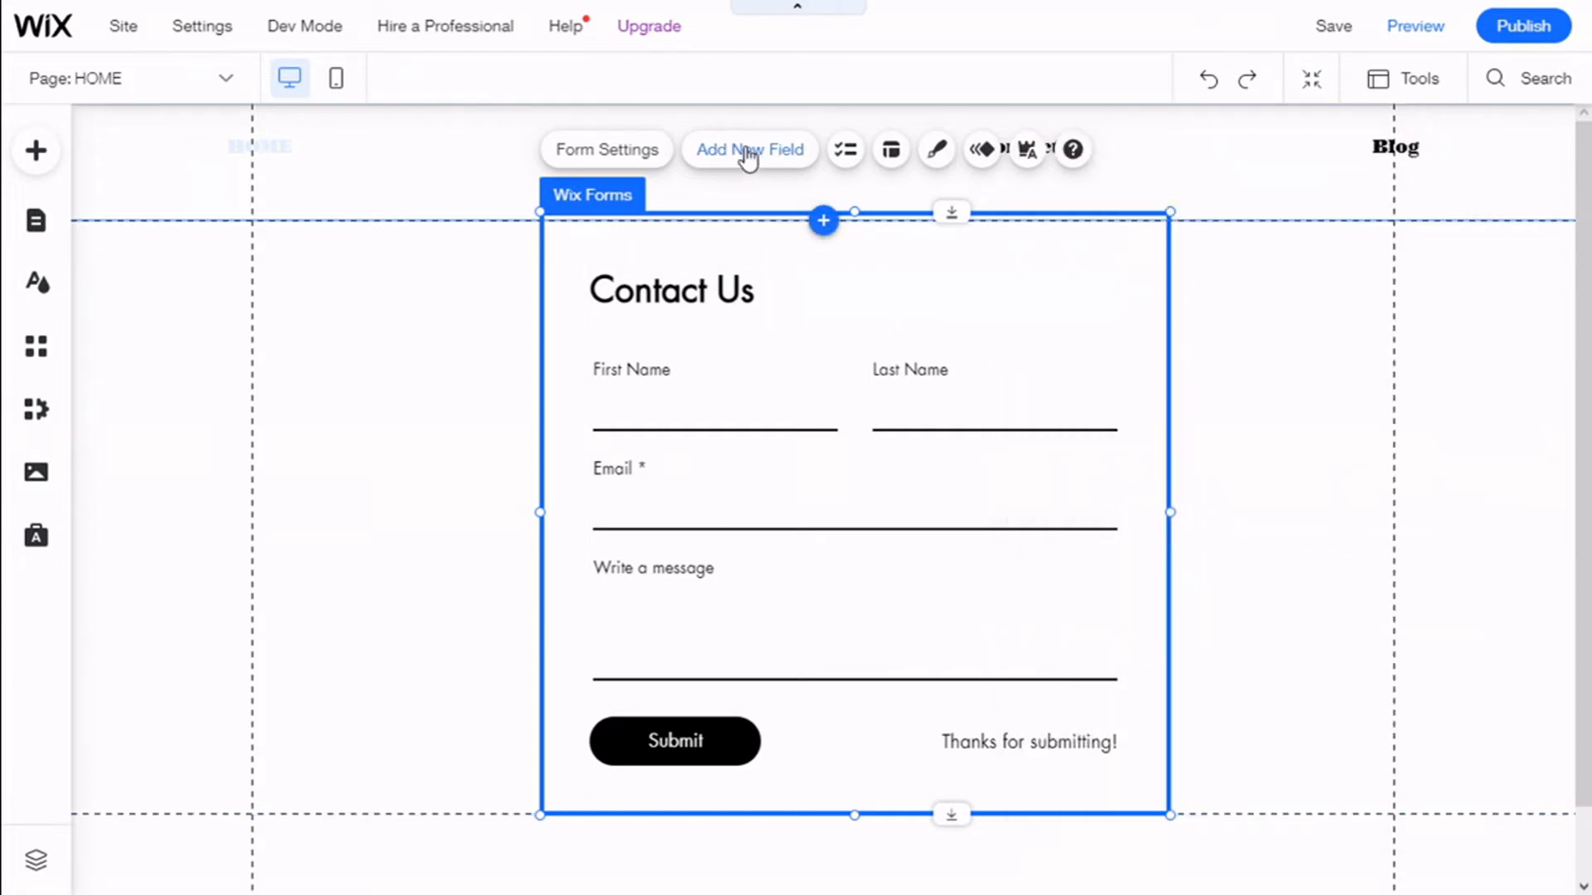
Examine the contact, basic and advanced field types available for the contact form.
click(842, 153)
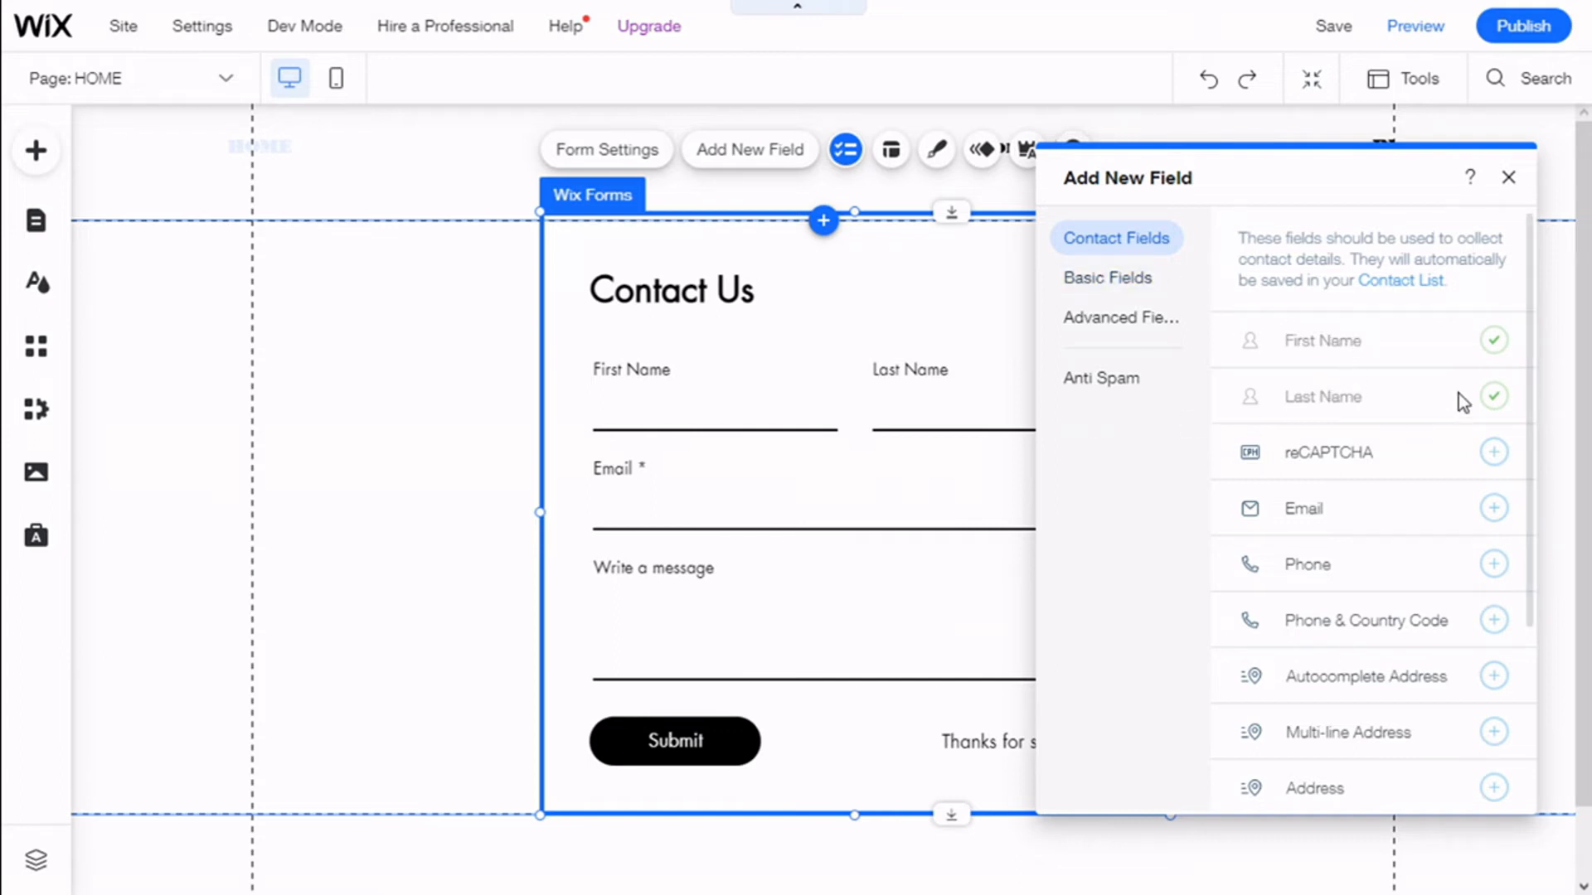
scroll(1405, 320, down, 3)
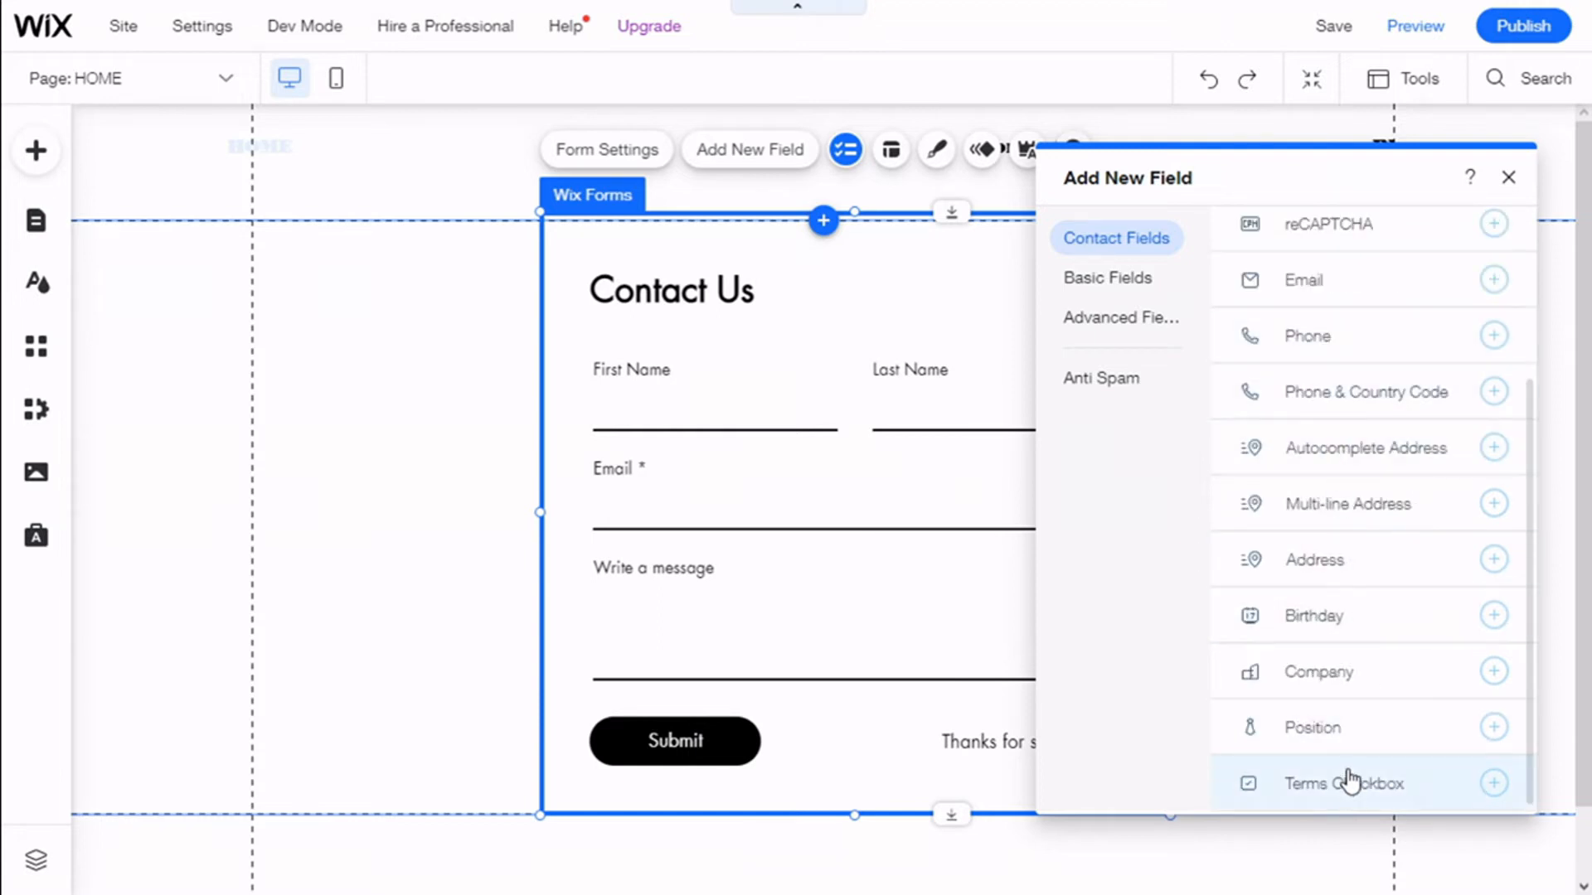
scroll(1339, 723, up, 2)
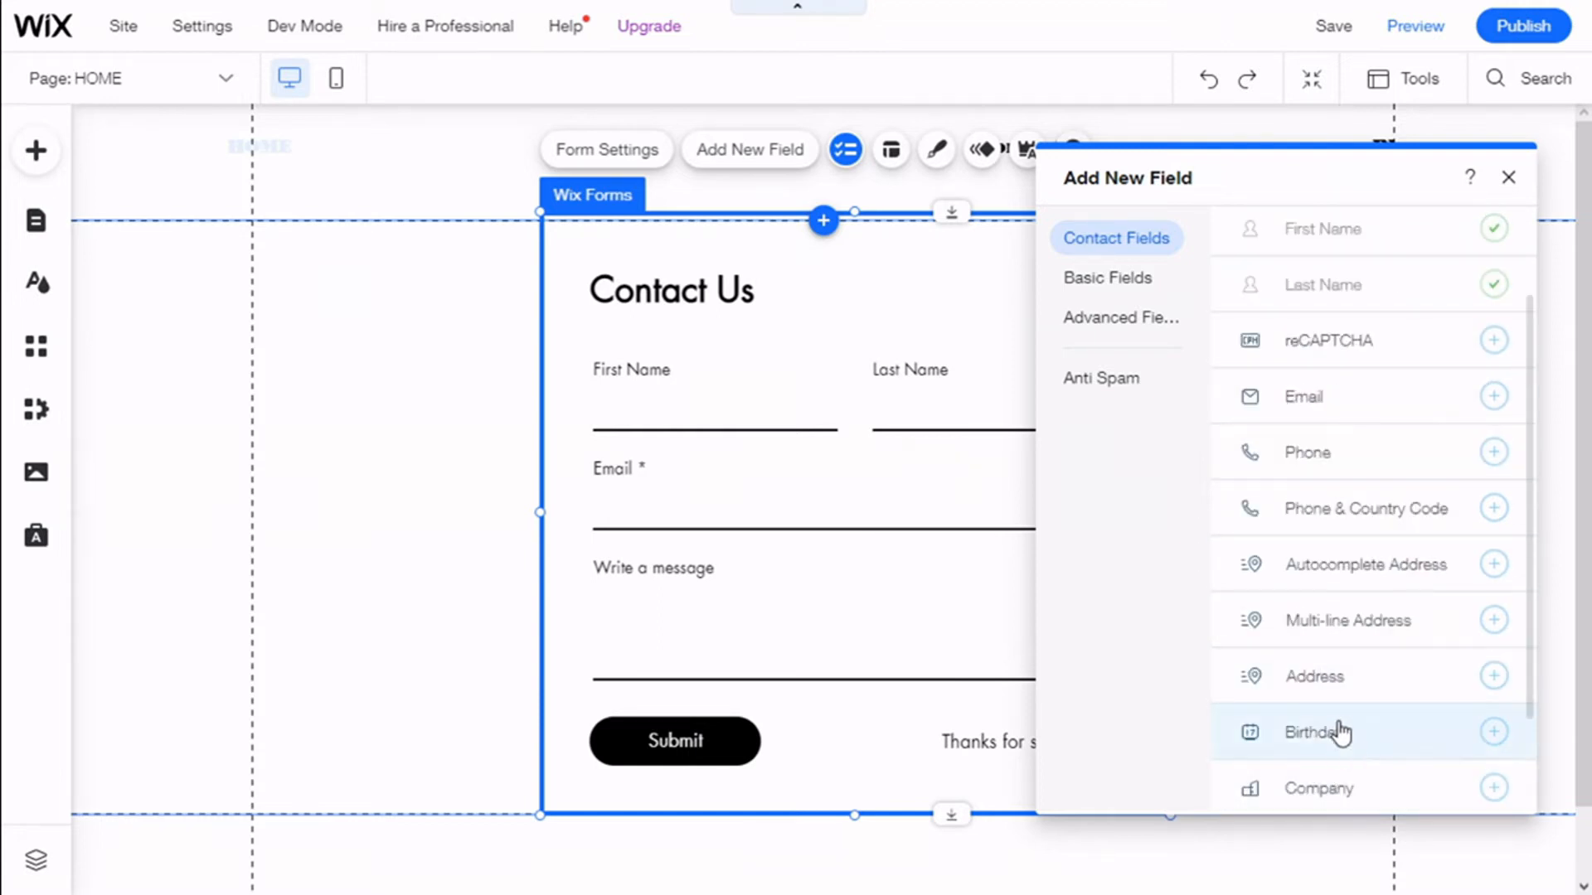
scroll(1347, 497, up, 1)
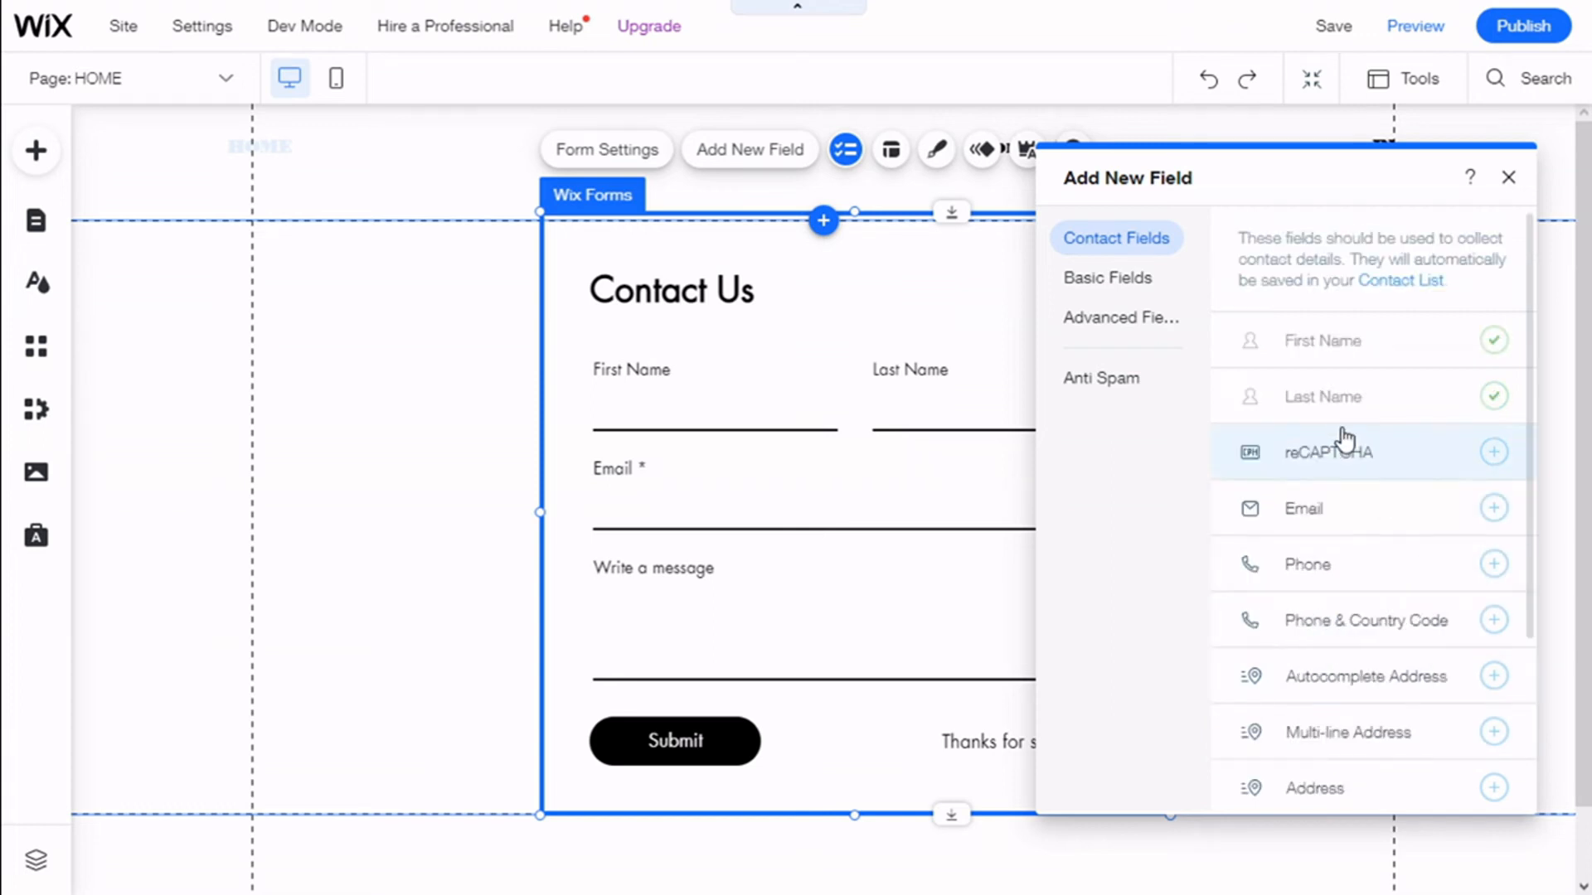
click(1122, 279)
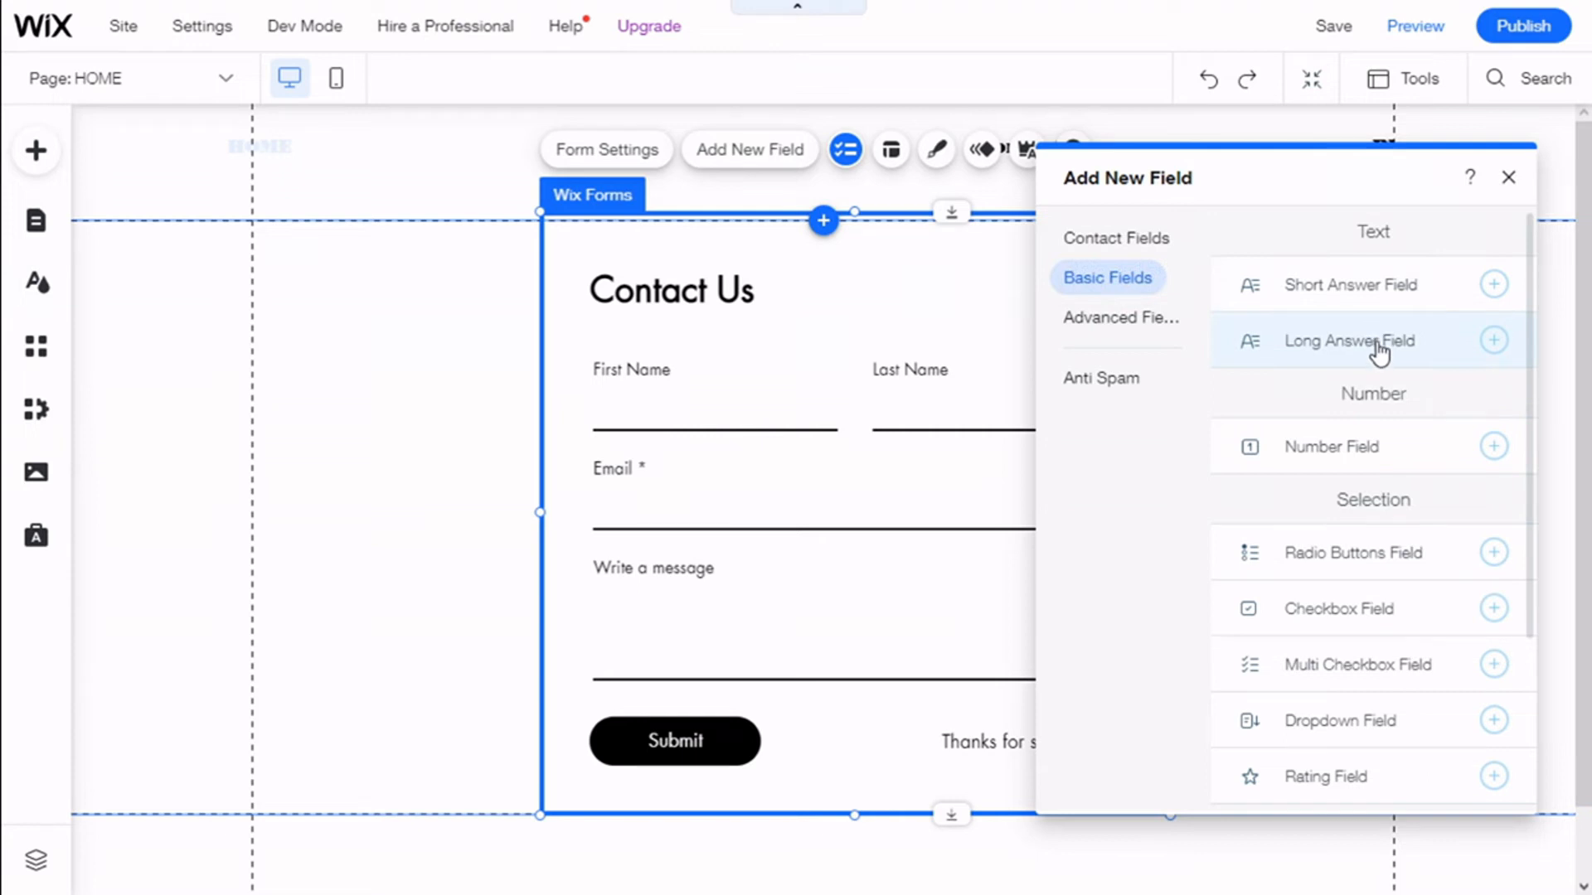
scroll(1388, 348, down, 1)
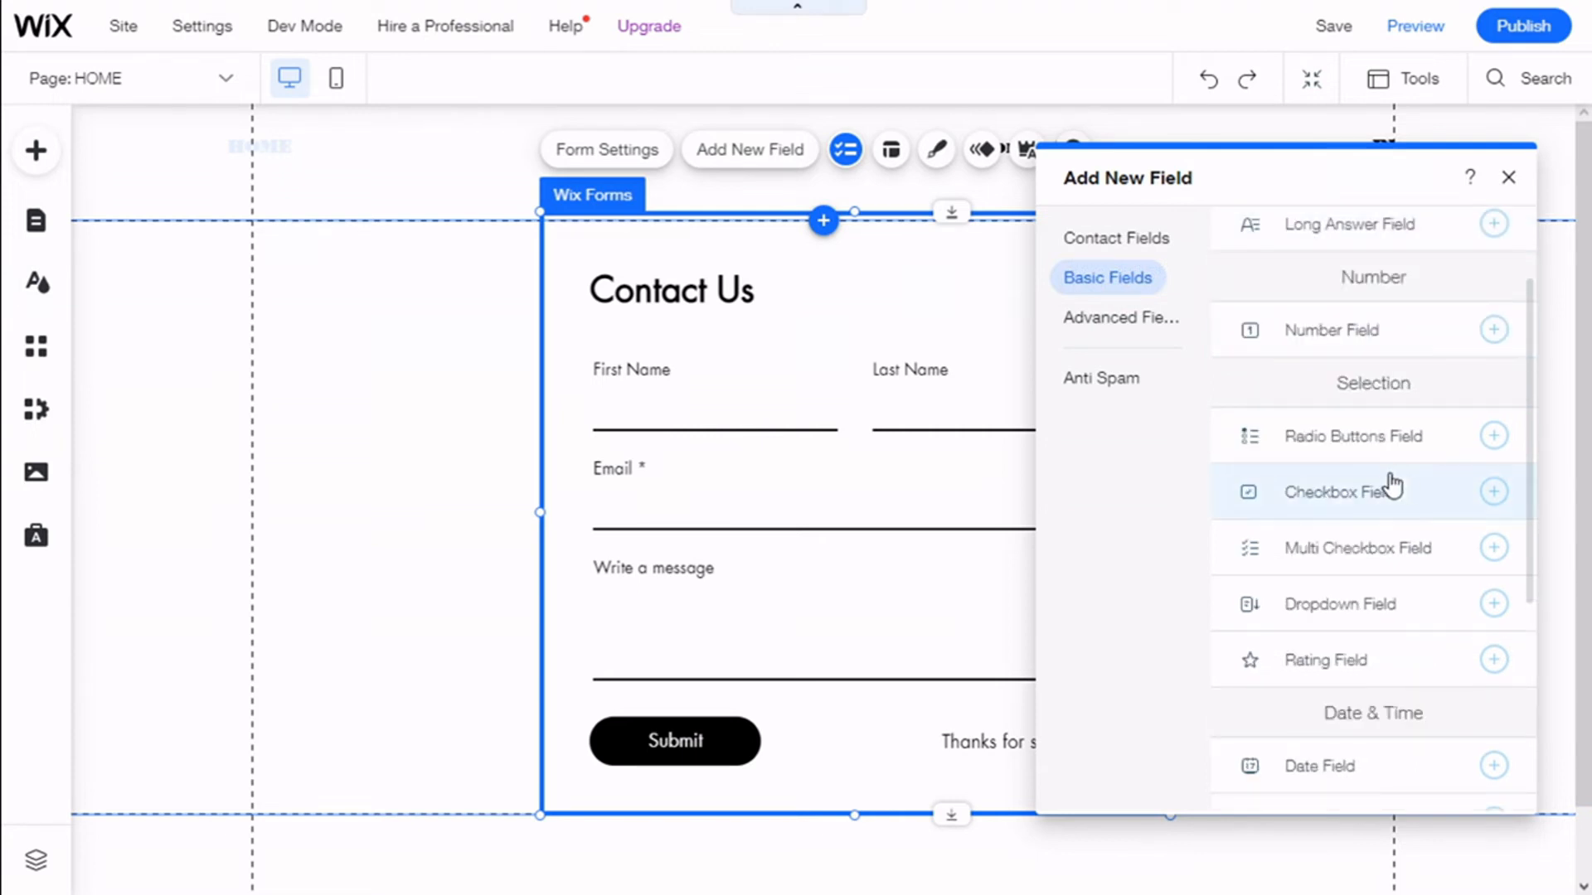
scroll(1364, 431, down, 1)
scroll(1364, 456, down, 3)
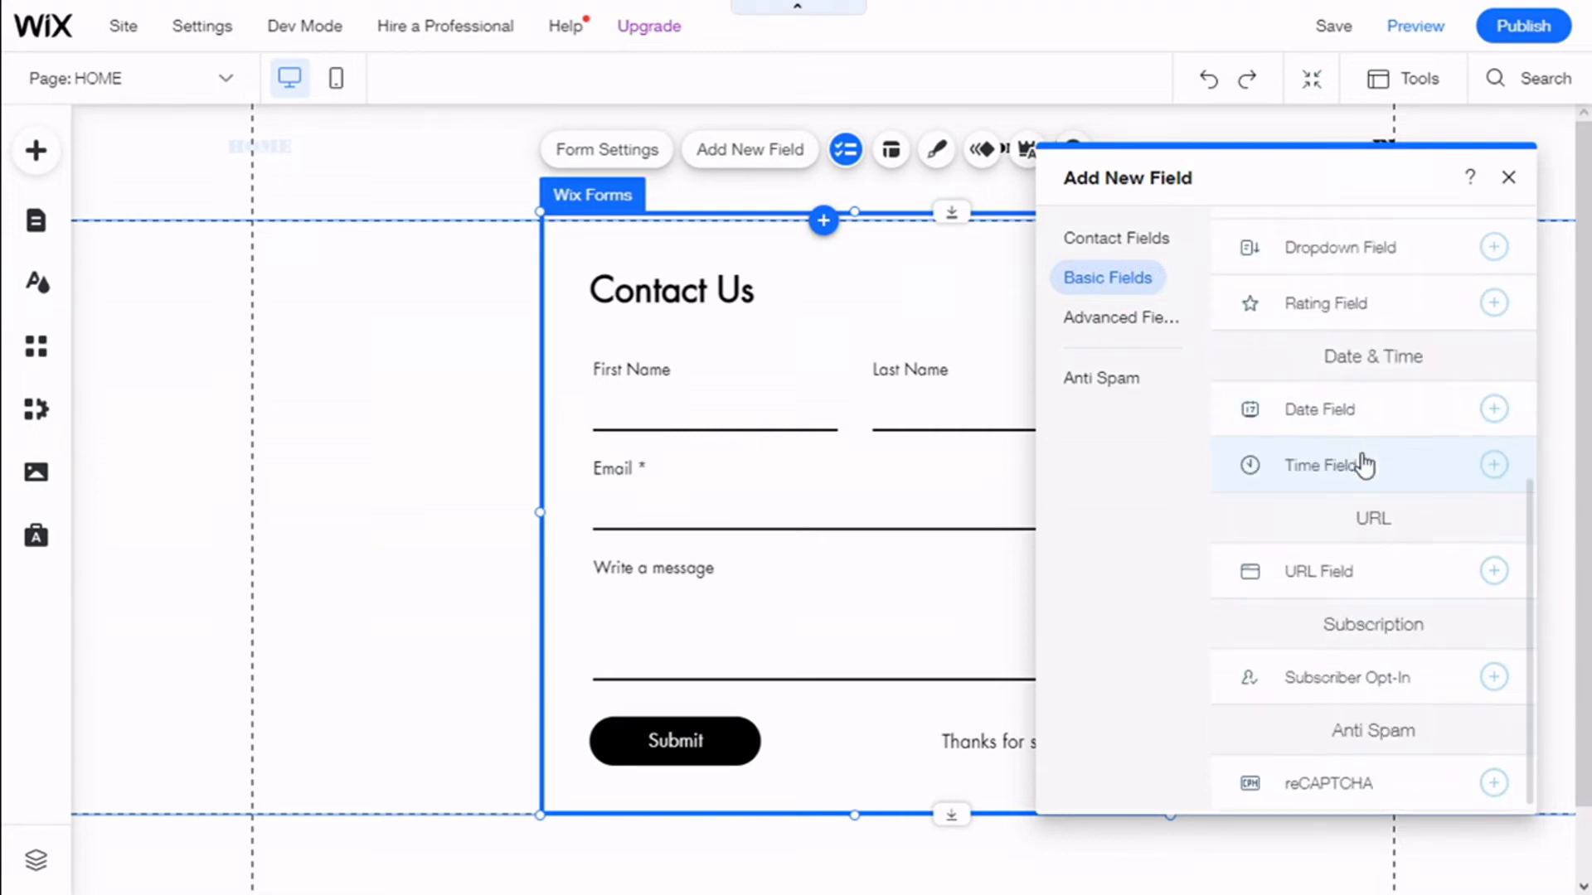
scroll(1355, 498, up, 6)
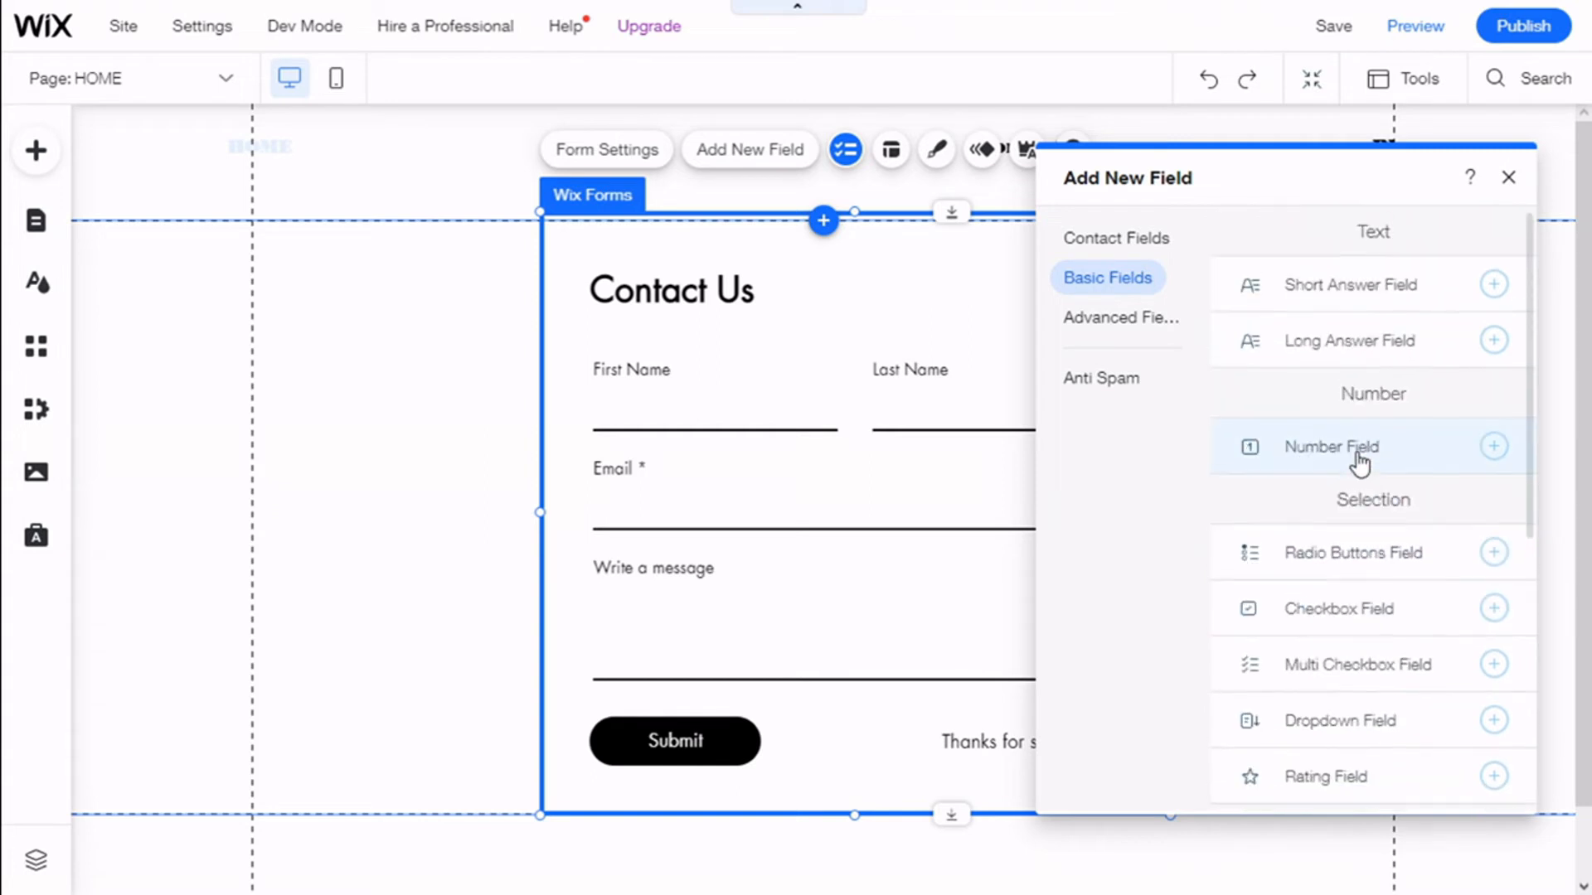
click(1160, 320)
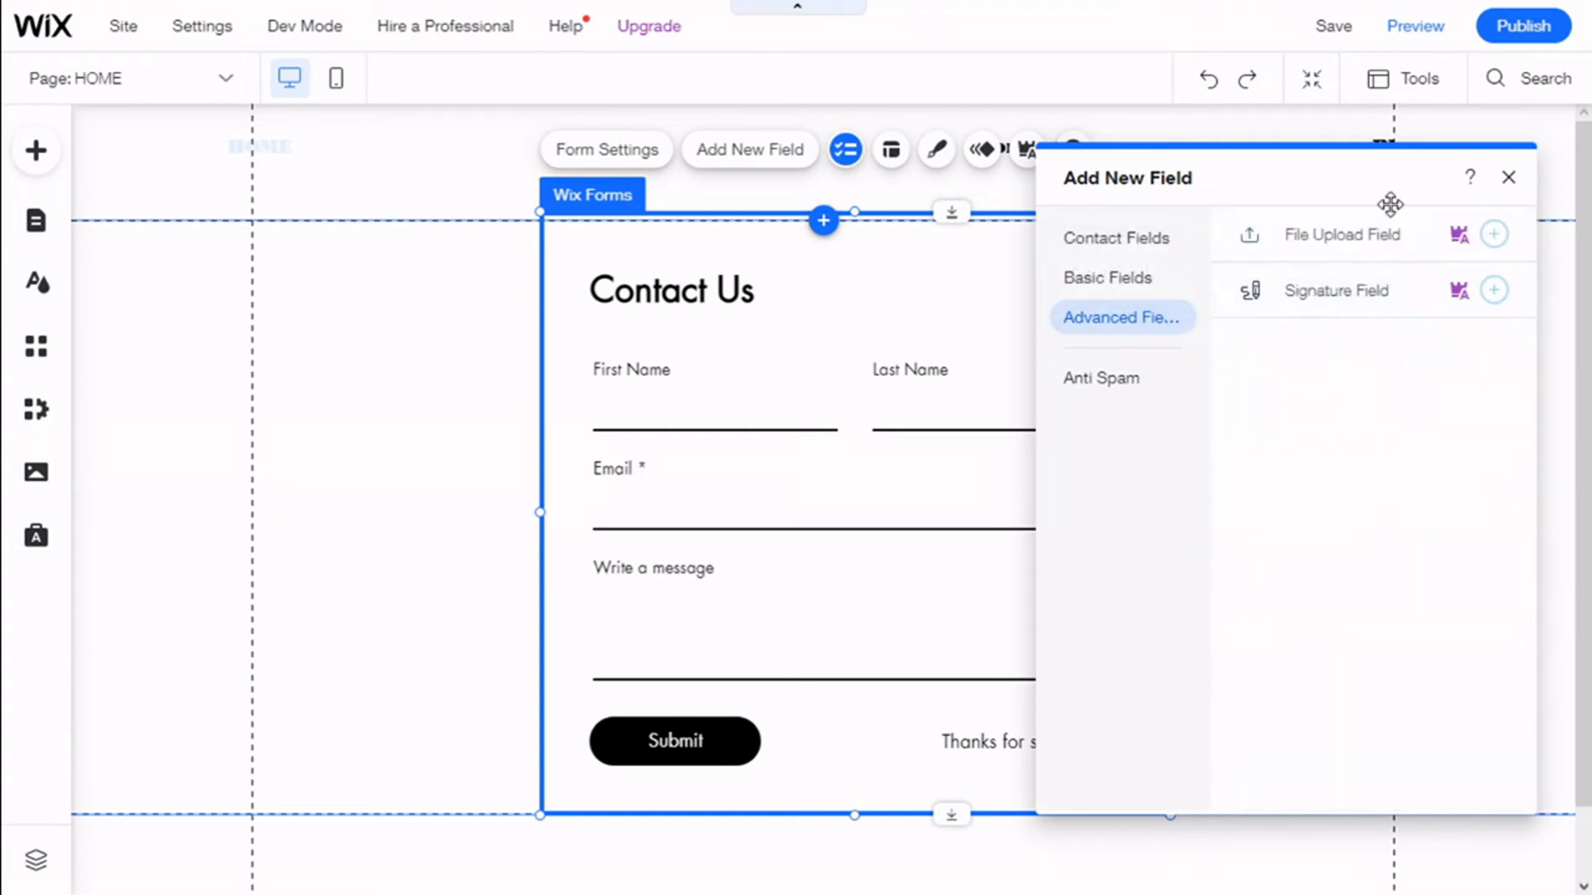
Add the reCAPTCHA anti-spam field to the contact form.
click(1129, 383)
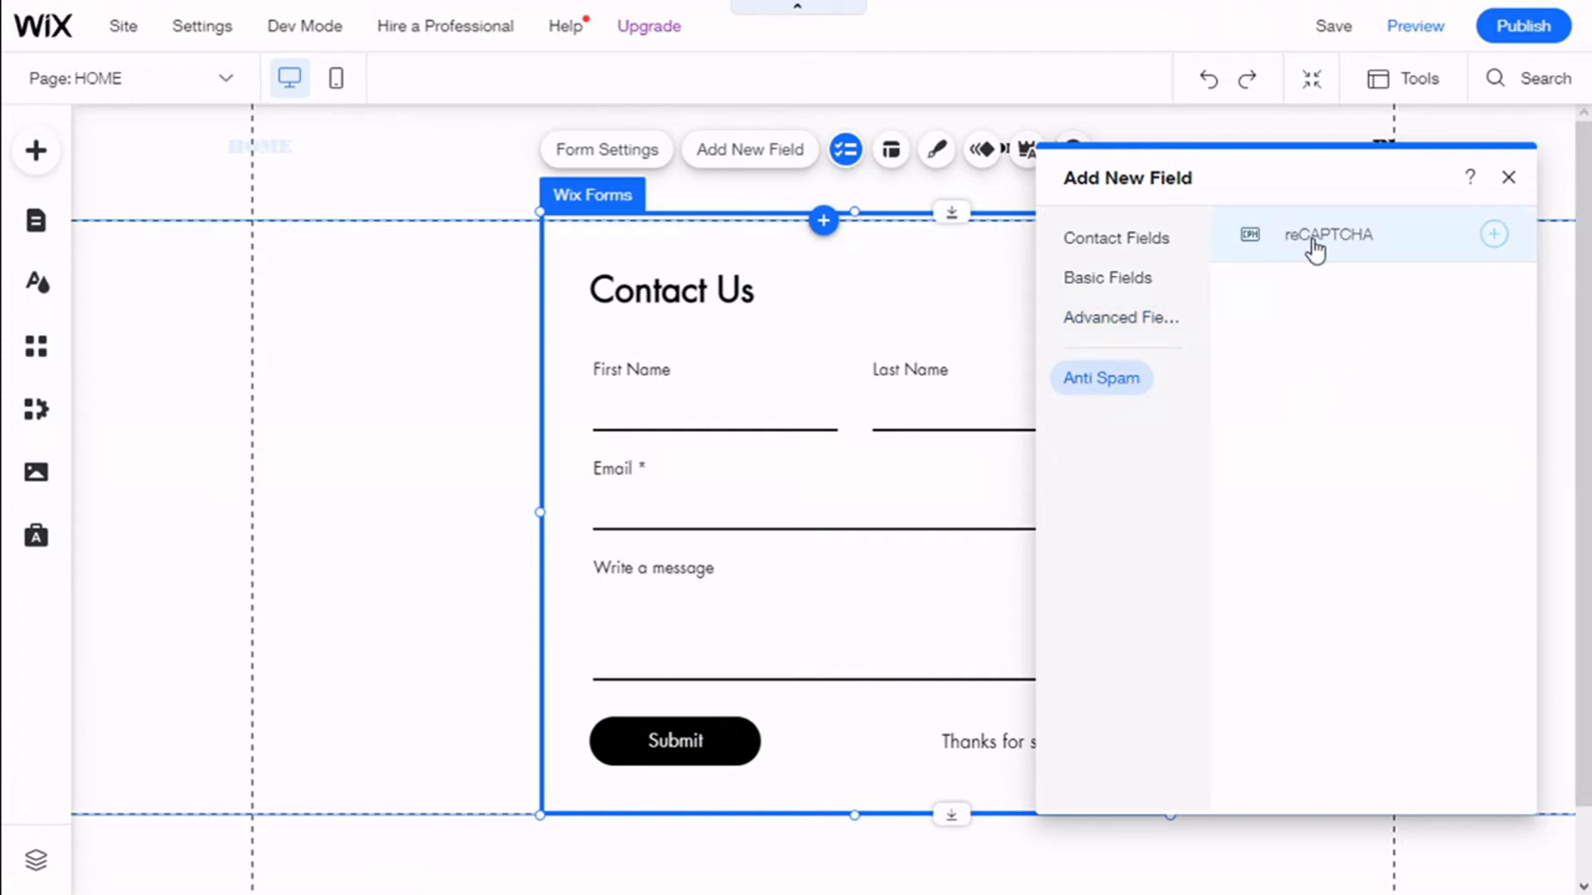
click(1495, 234)
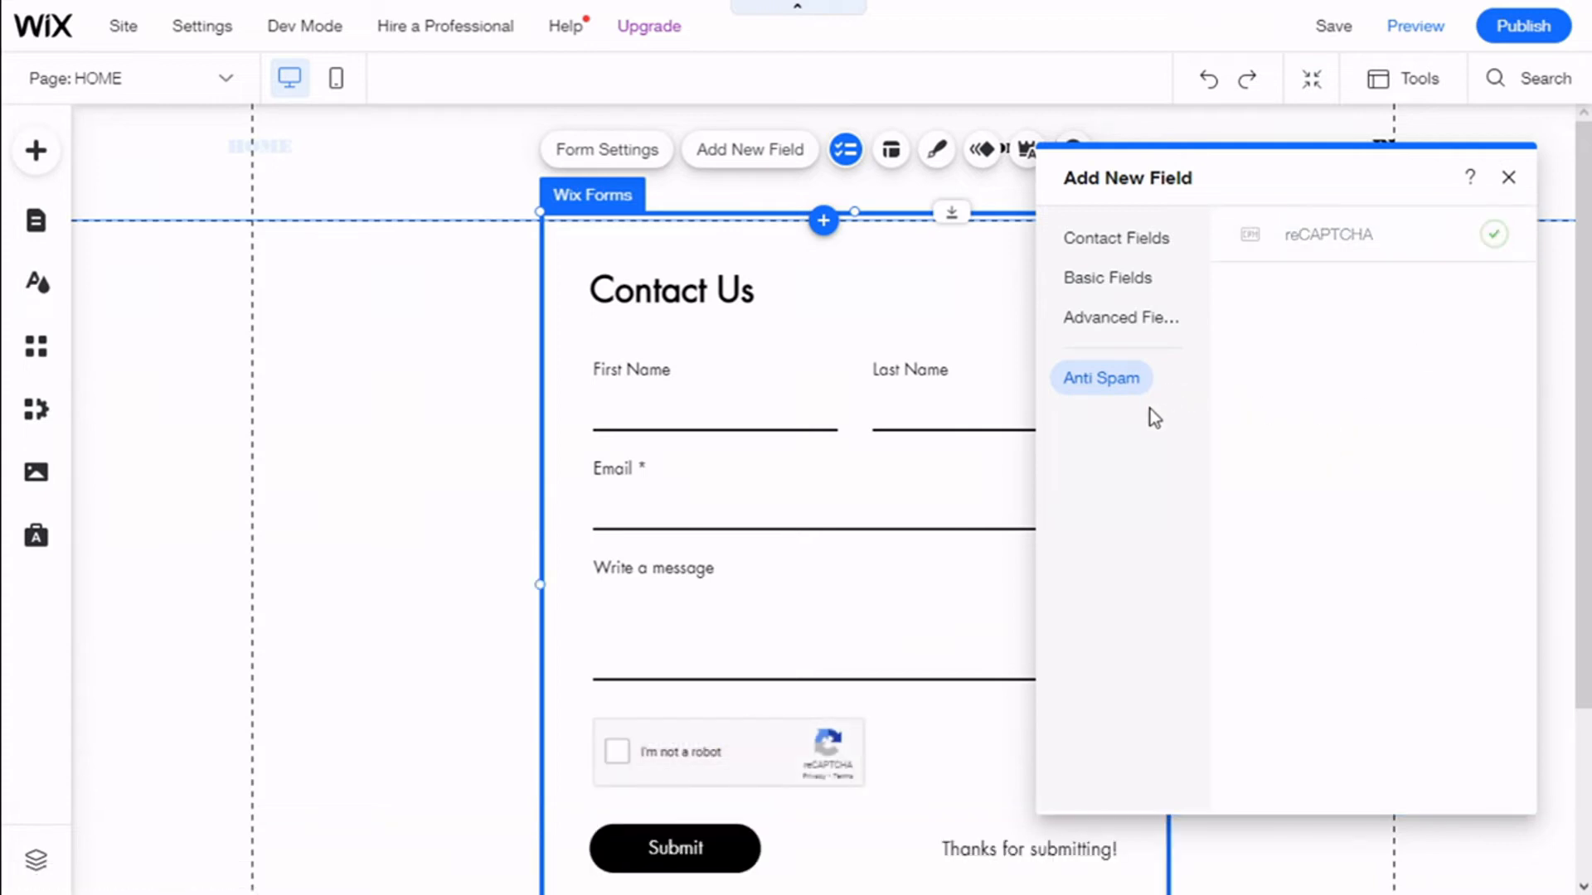
click(1508, 178)
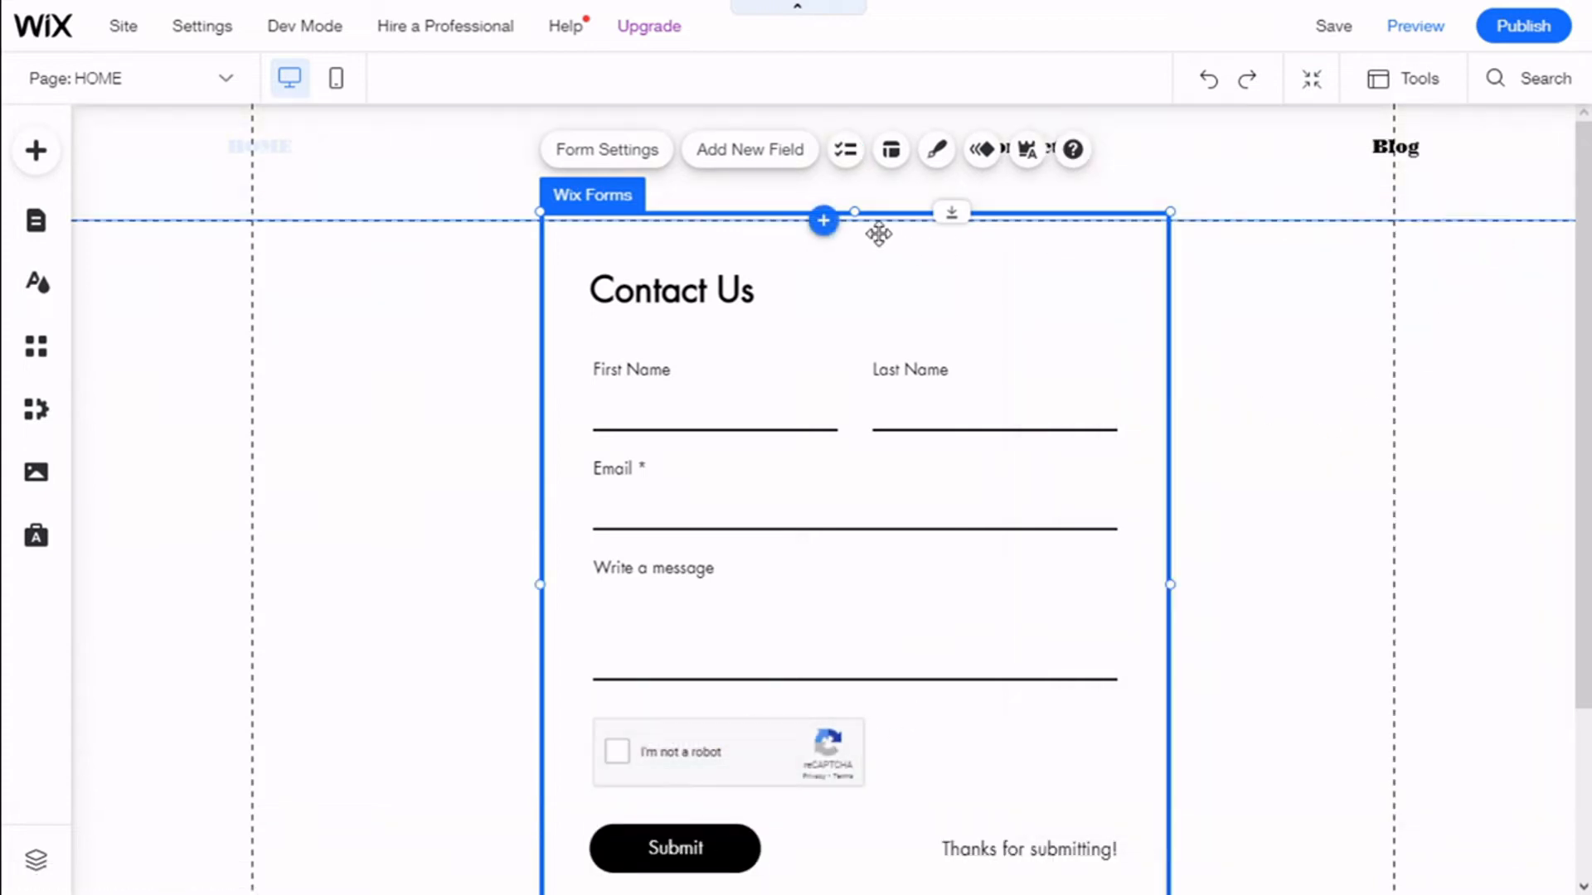
Set the space between field and field title to 11 px in the contact form's layout.
click(891, 151)
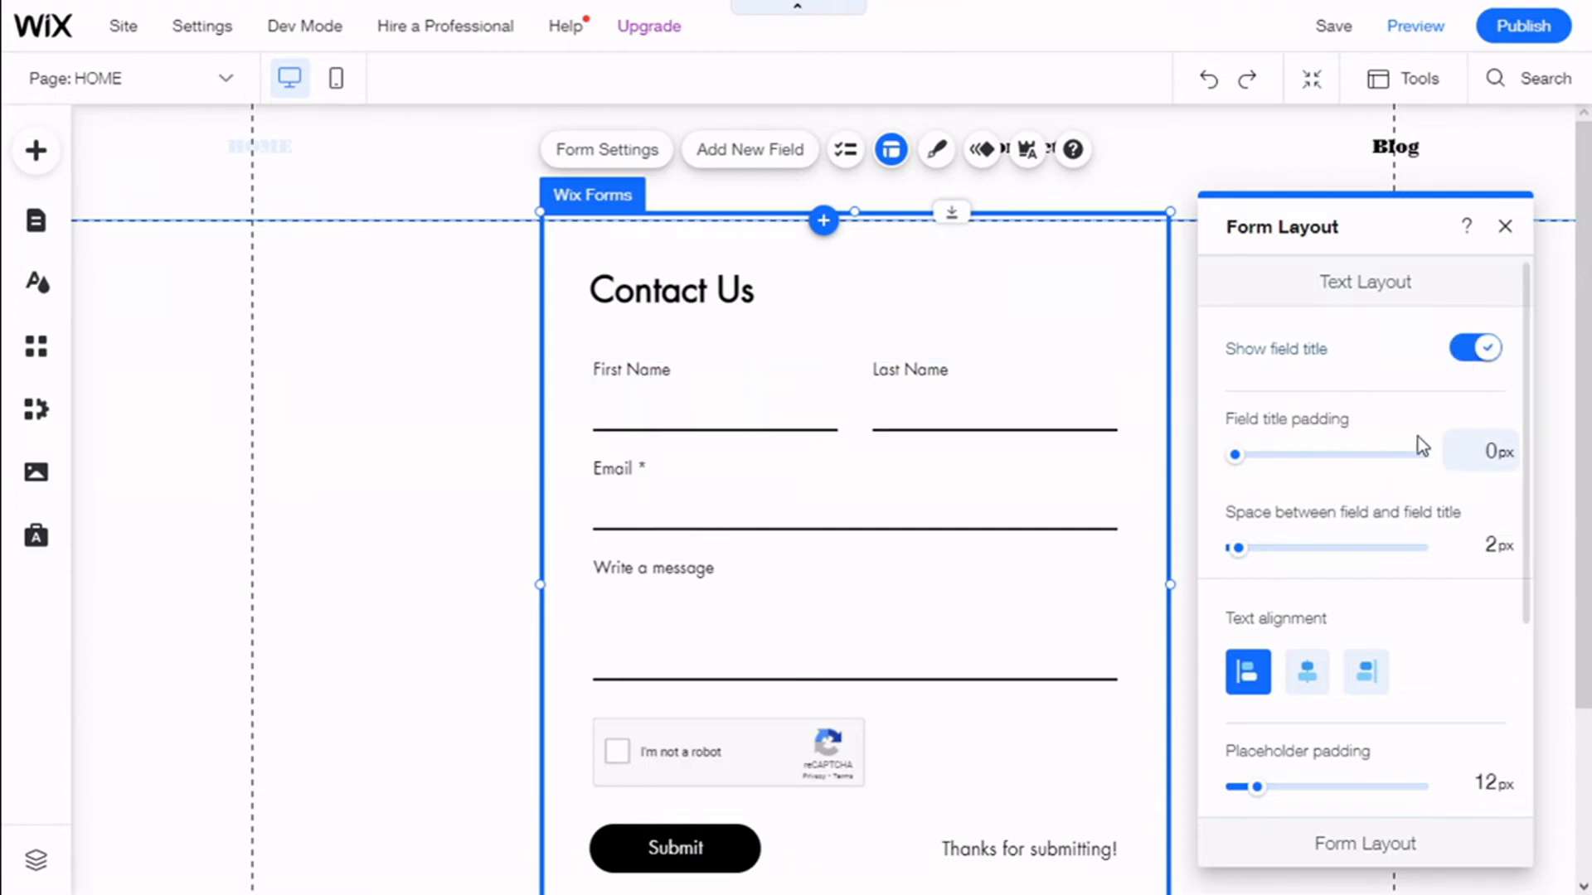
scroll(1390, 561, down, 4)
scroll(1354, 395, up, 1)
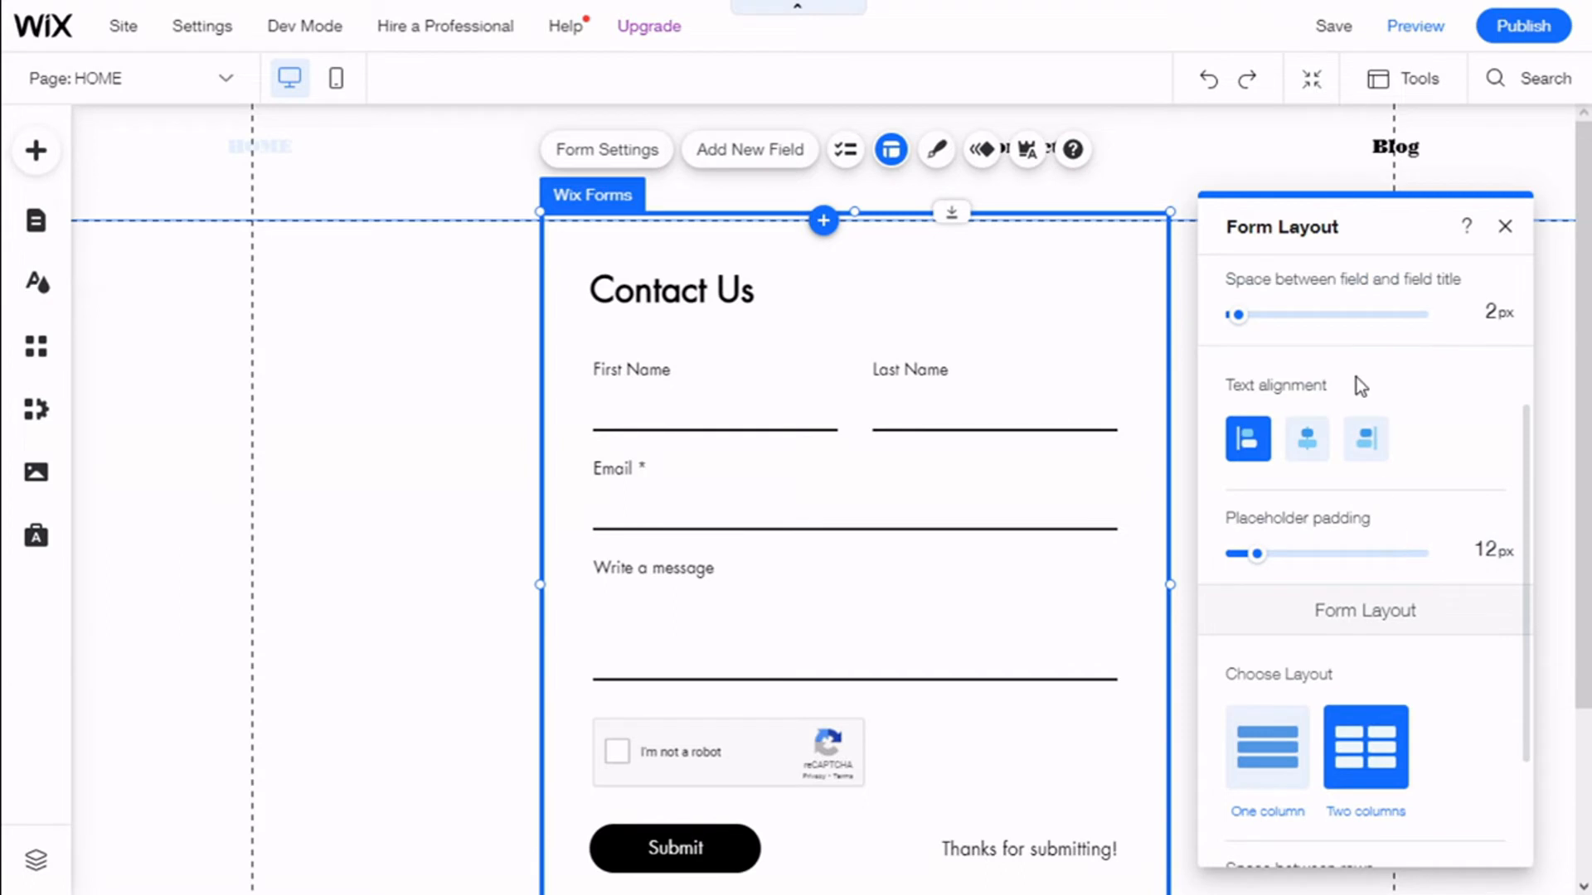
drag(1247, 315, 1254, 316)
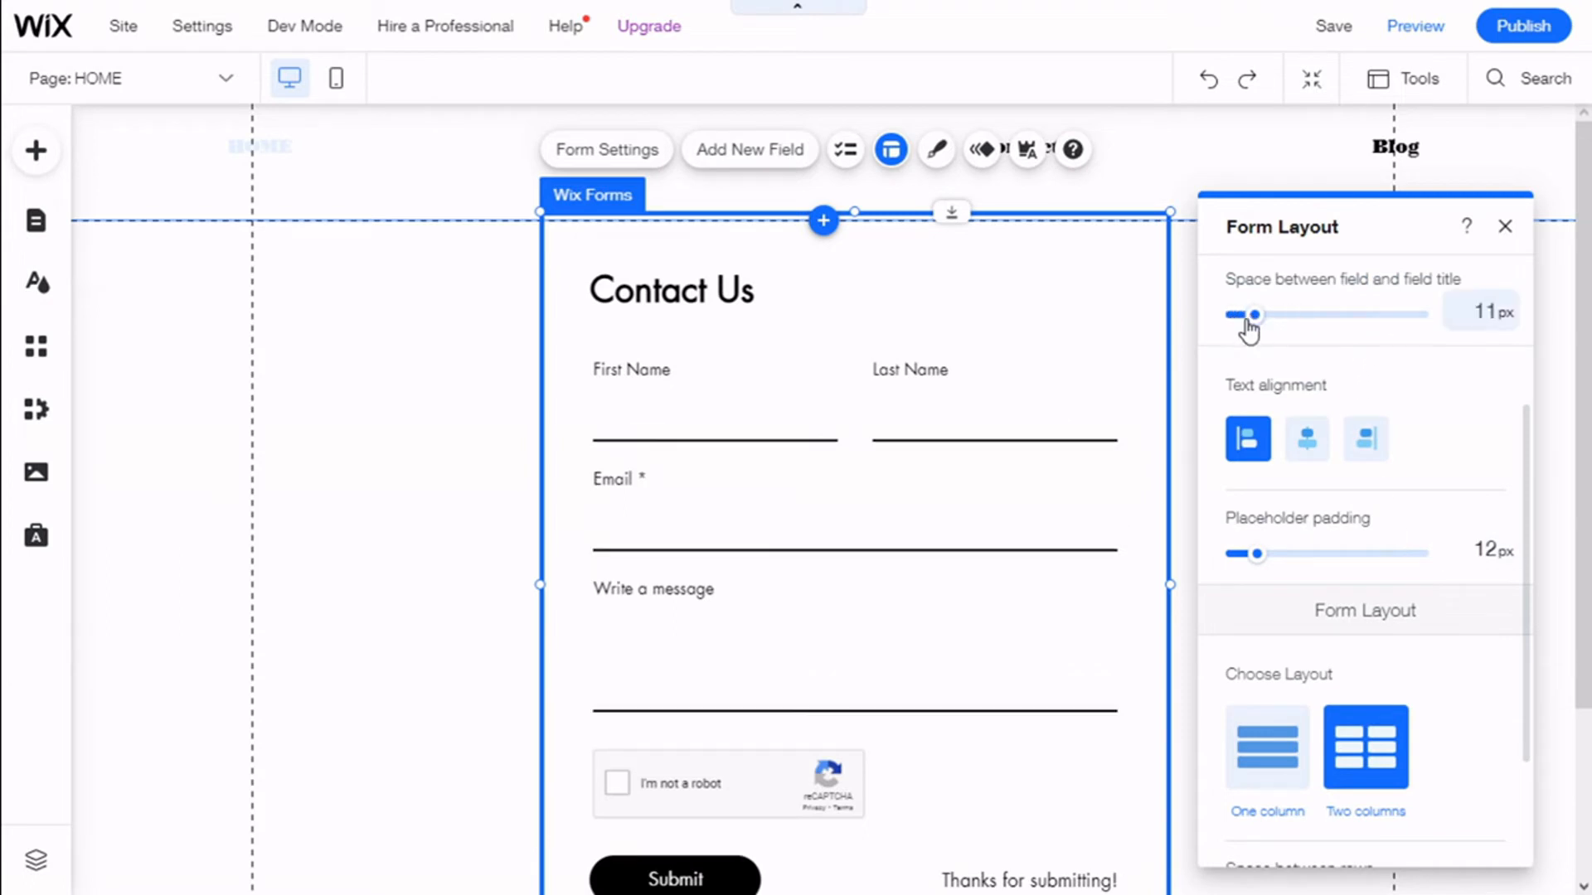
Try centre and right alignment for the form text, and return it to left alignment.
click(1308, 446)
click(1365, 439)
click(1250, 438)
Review the form layout's placeholder padding, column layout and row and column spacing options, and close the layout settings.
scroll(1346, 448, down, 2)
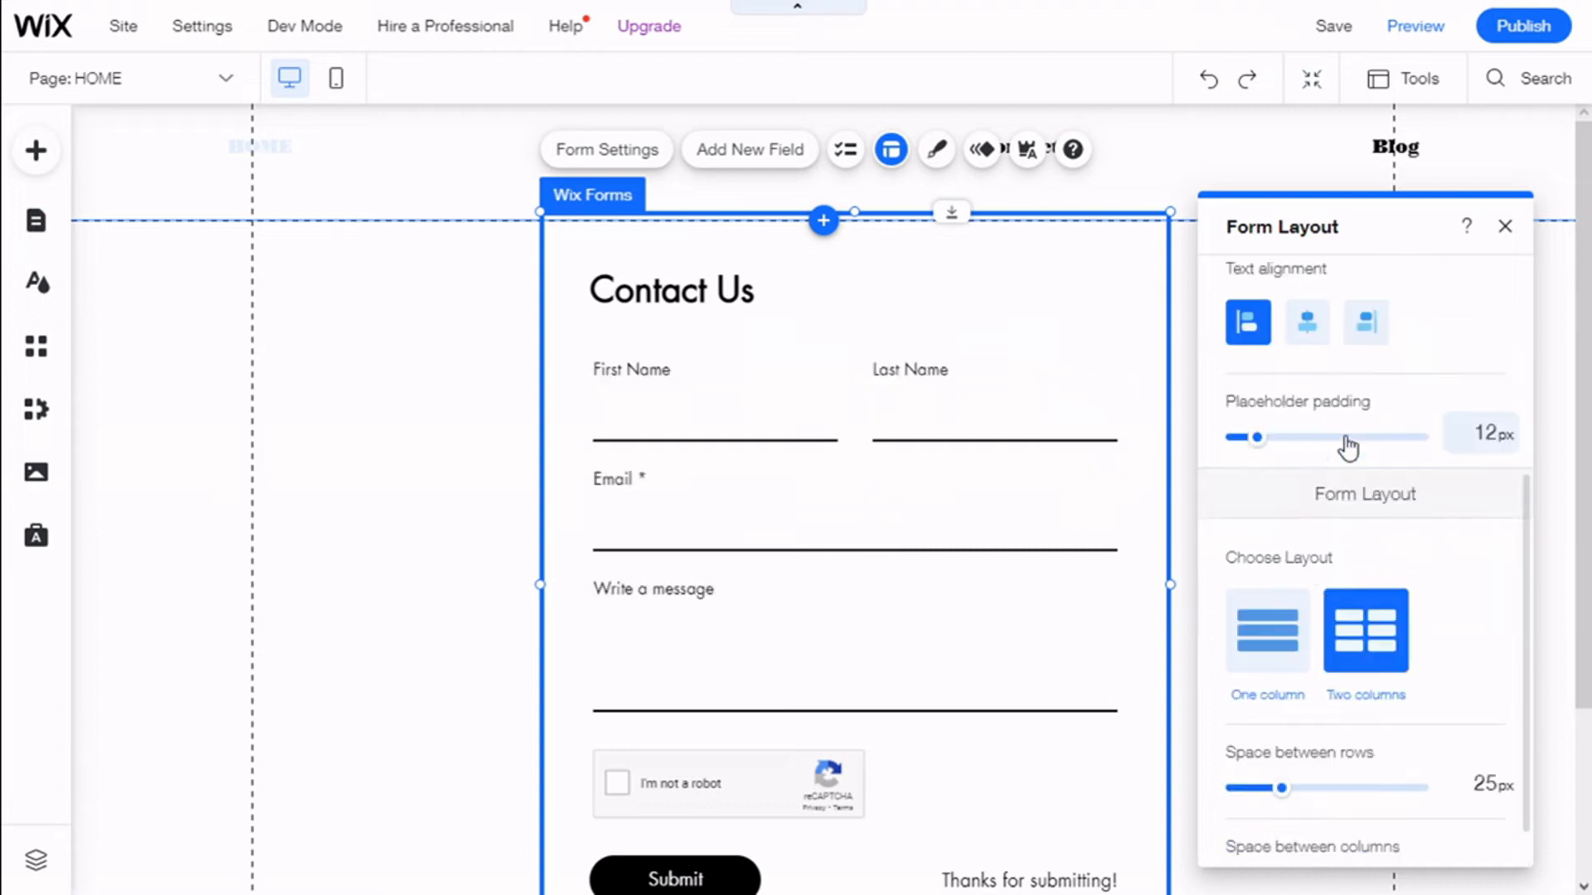
scroll(1372, 420, down, 1)
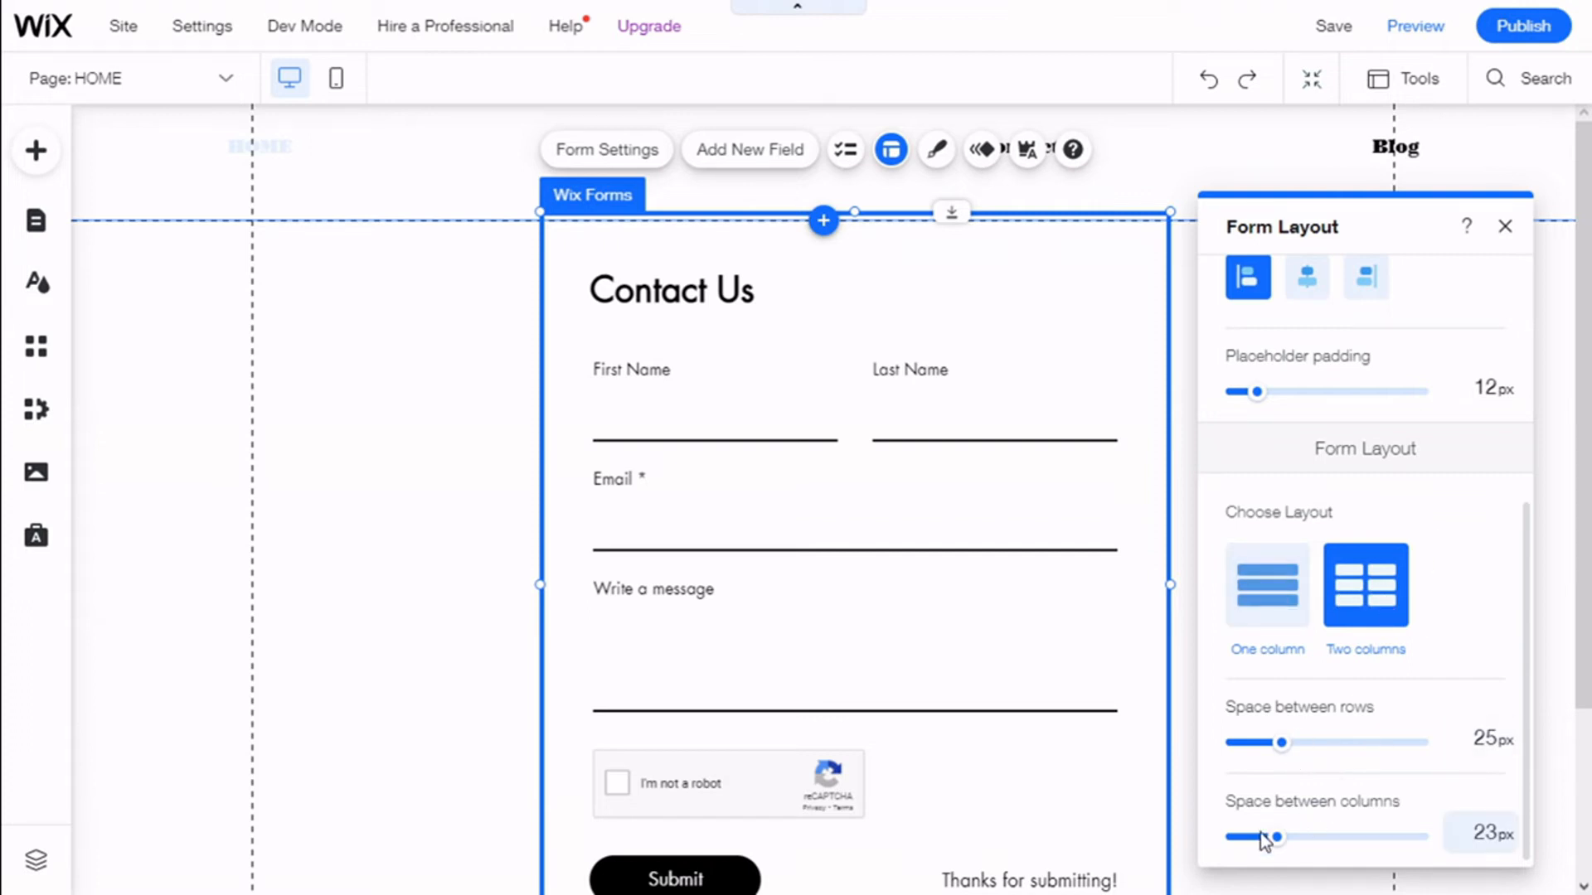
scroll(1396, 661, up, 5)
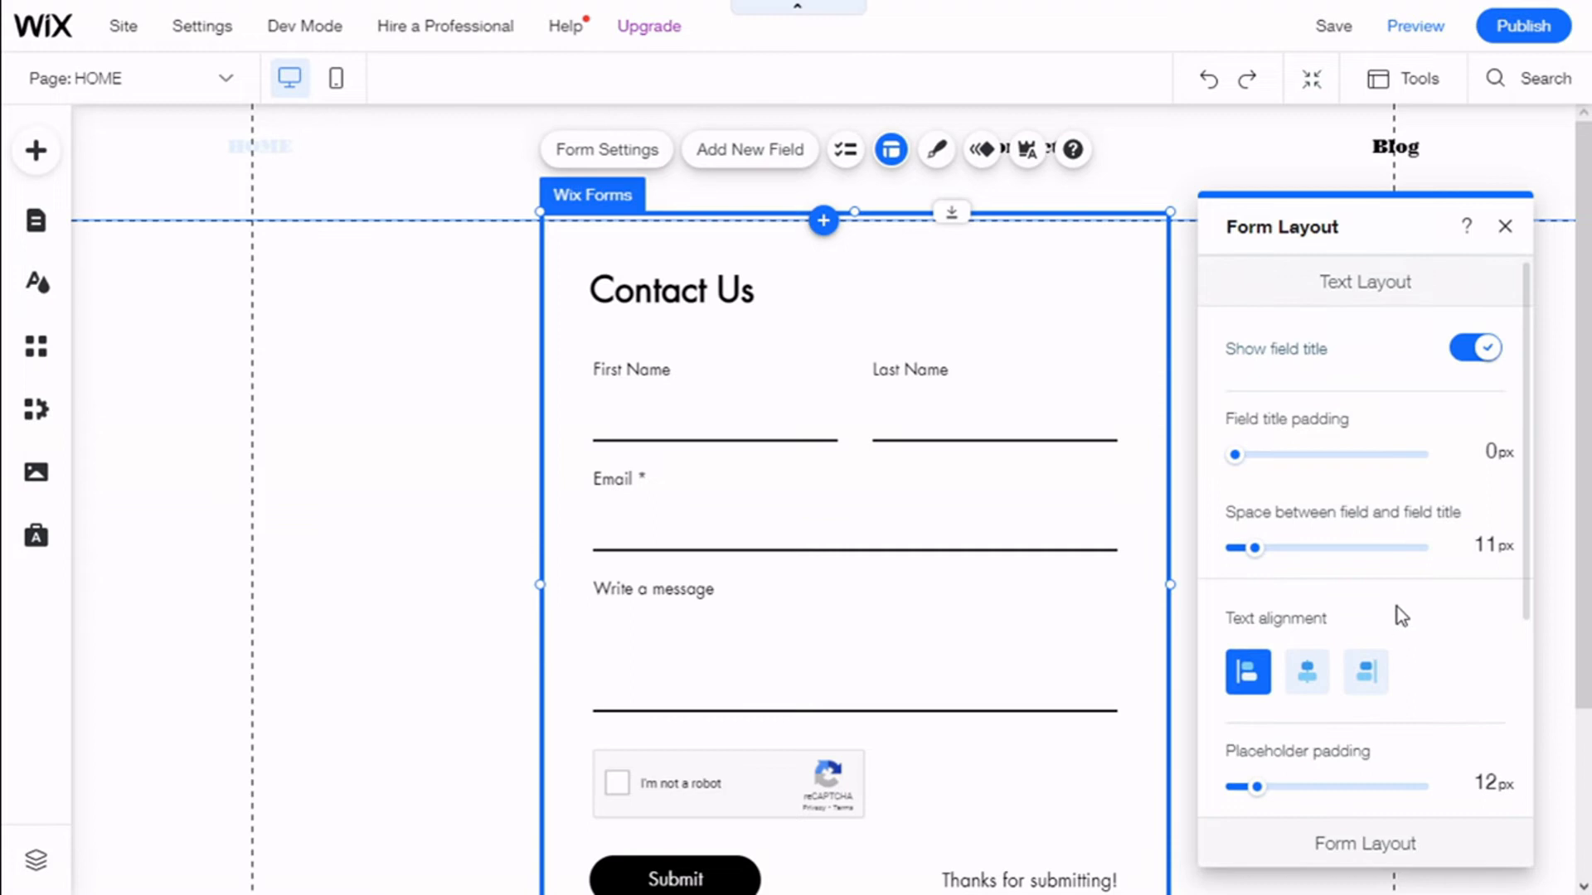
click(1503, 227)
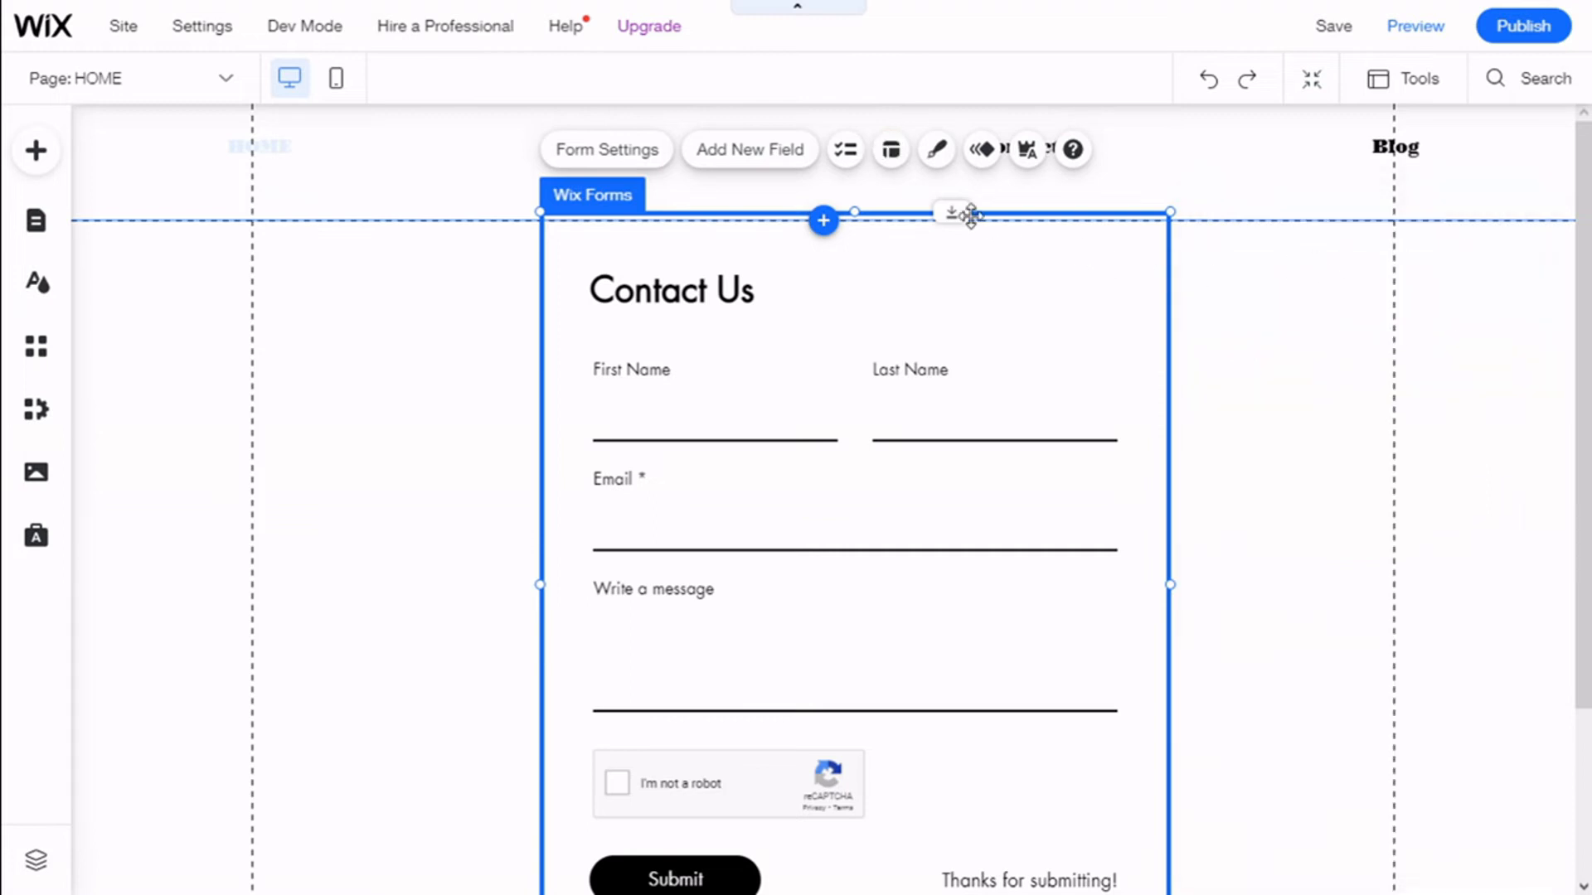
Open the form design's input field customization, review the Error, Focus and Hover states, and return to the Regular state.
click(935, 153)
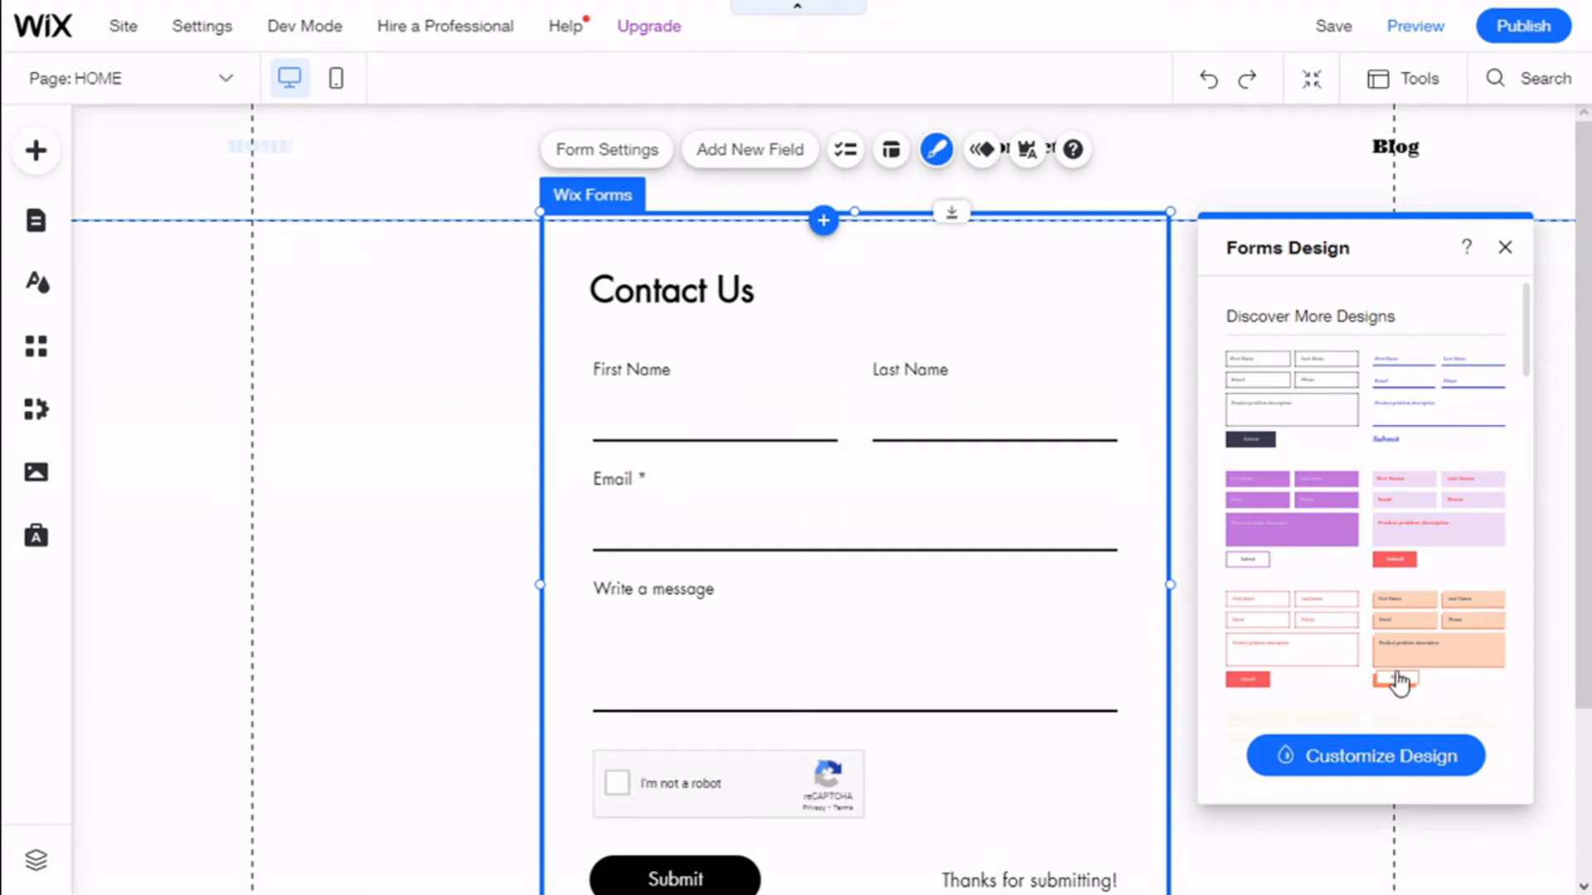
click(1412, 763)
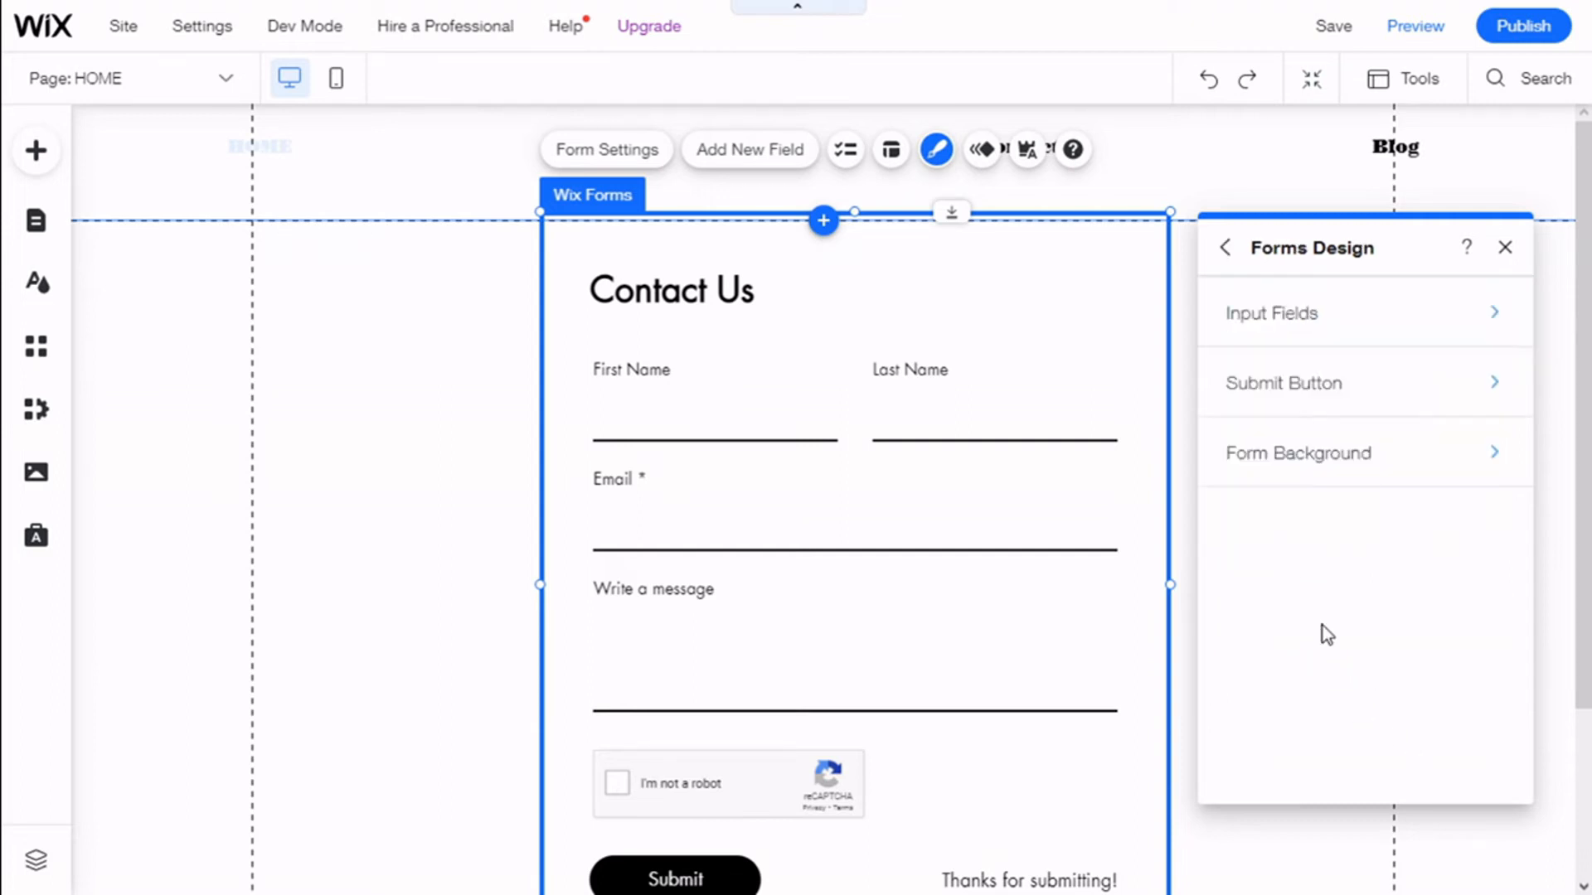
click(1339, 322)
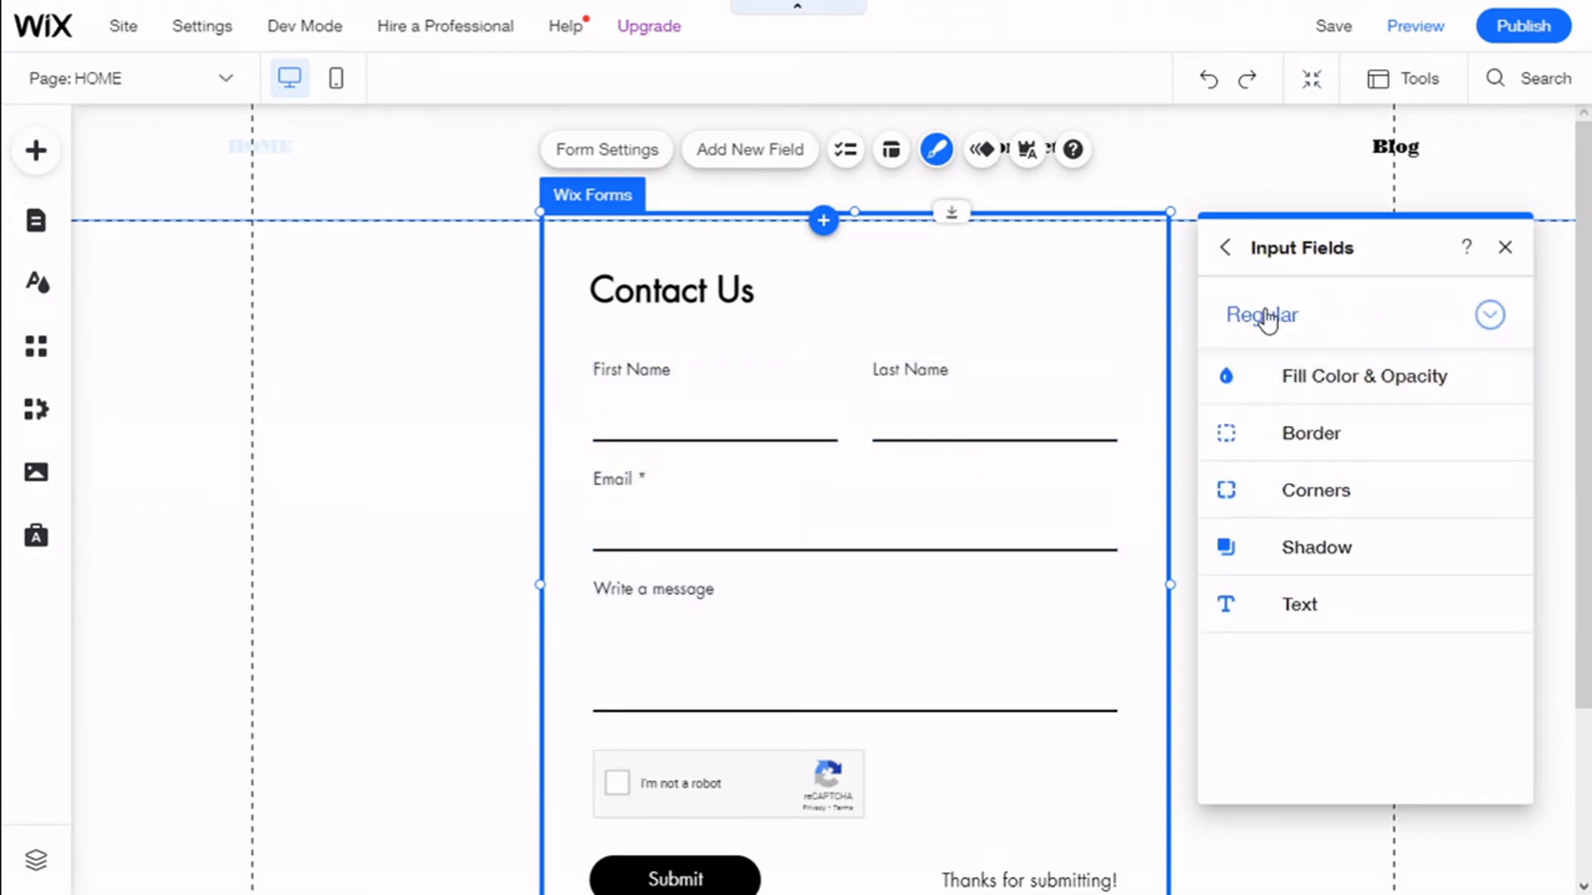
click(1497, 322)
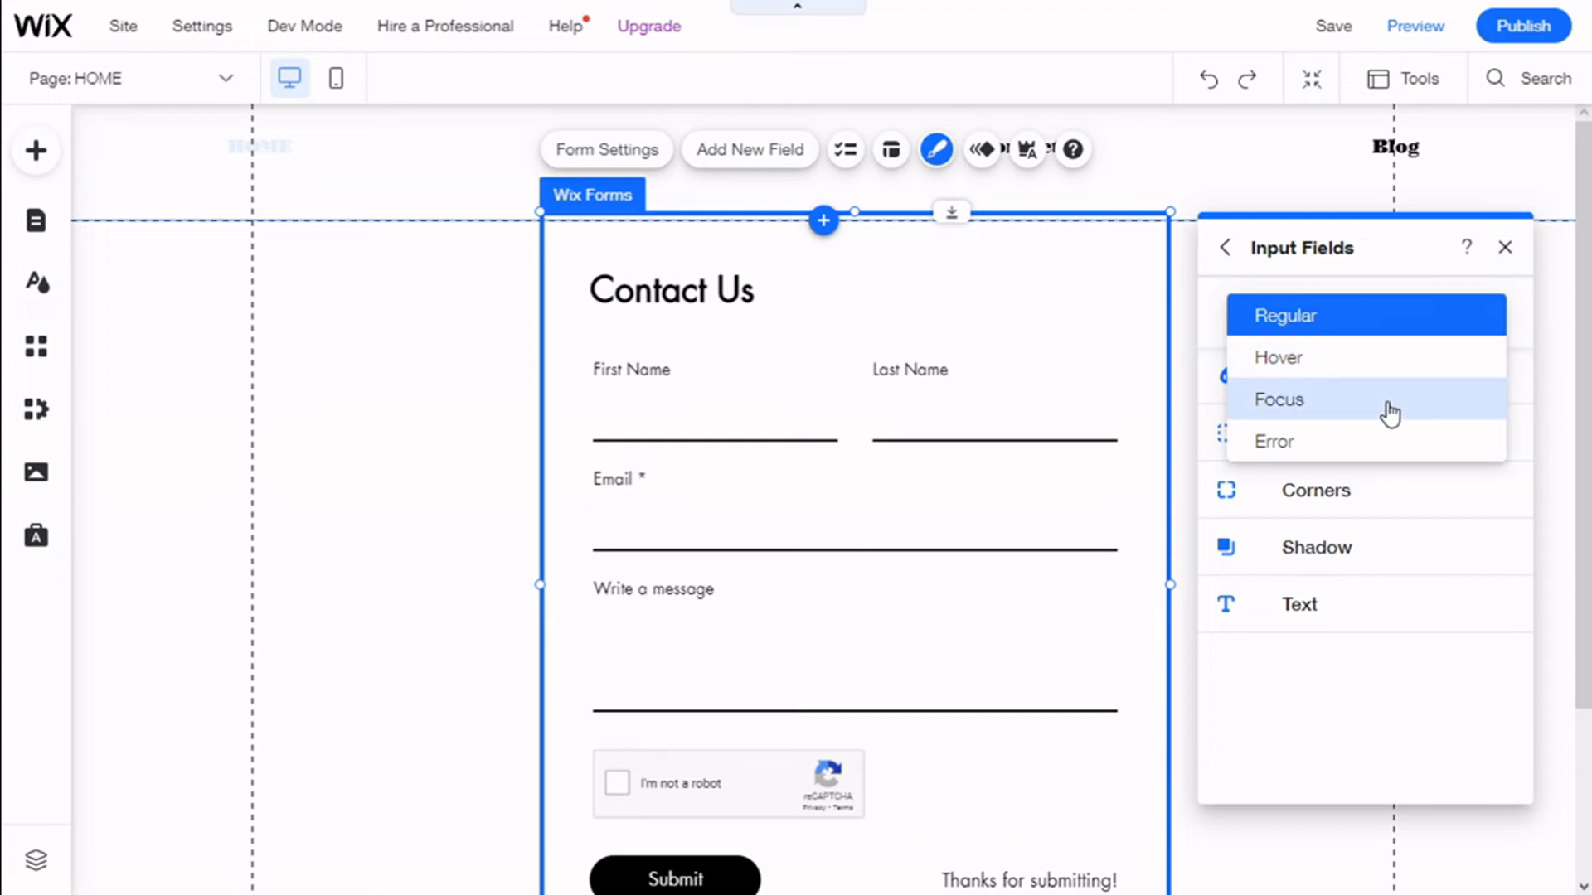
click(1296, 452)
click(1482, 327)
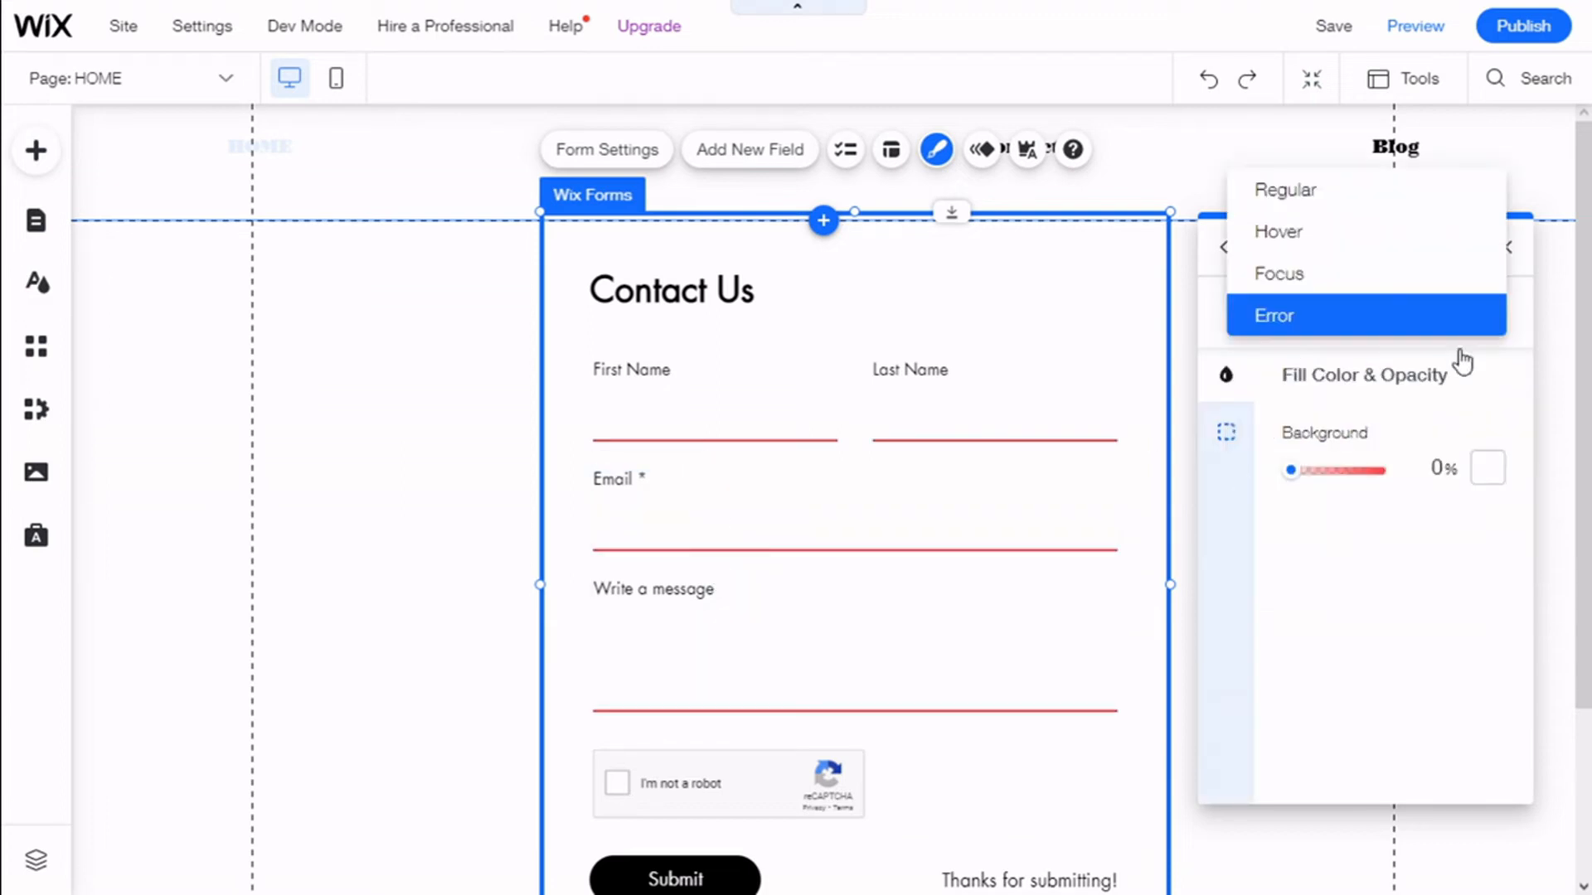
click(1362, 275)
click(1489, 317)
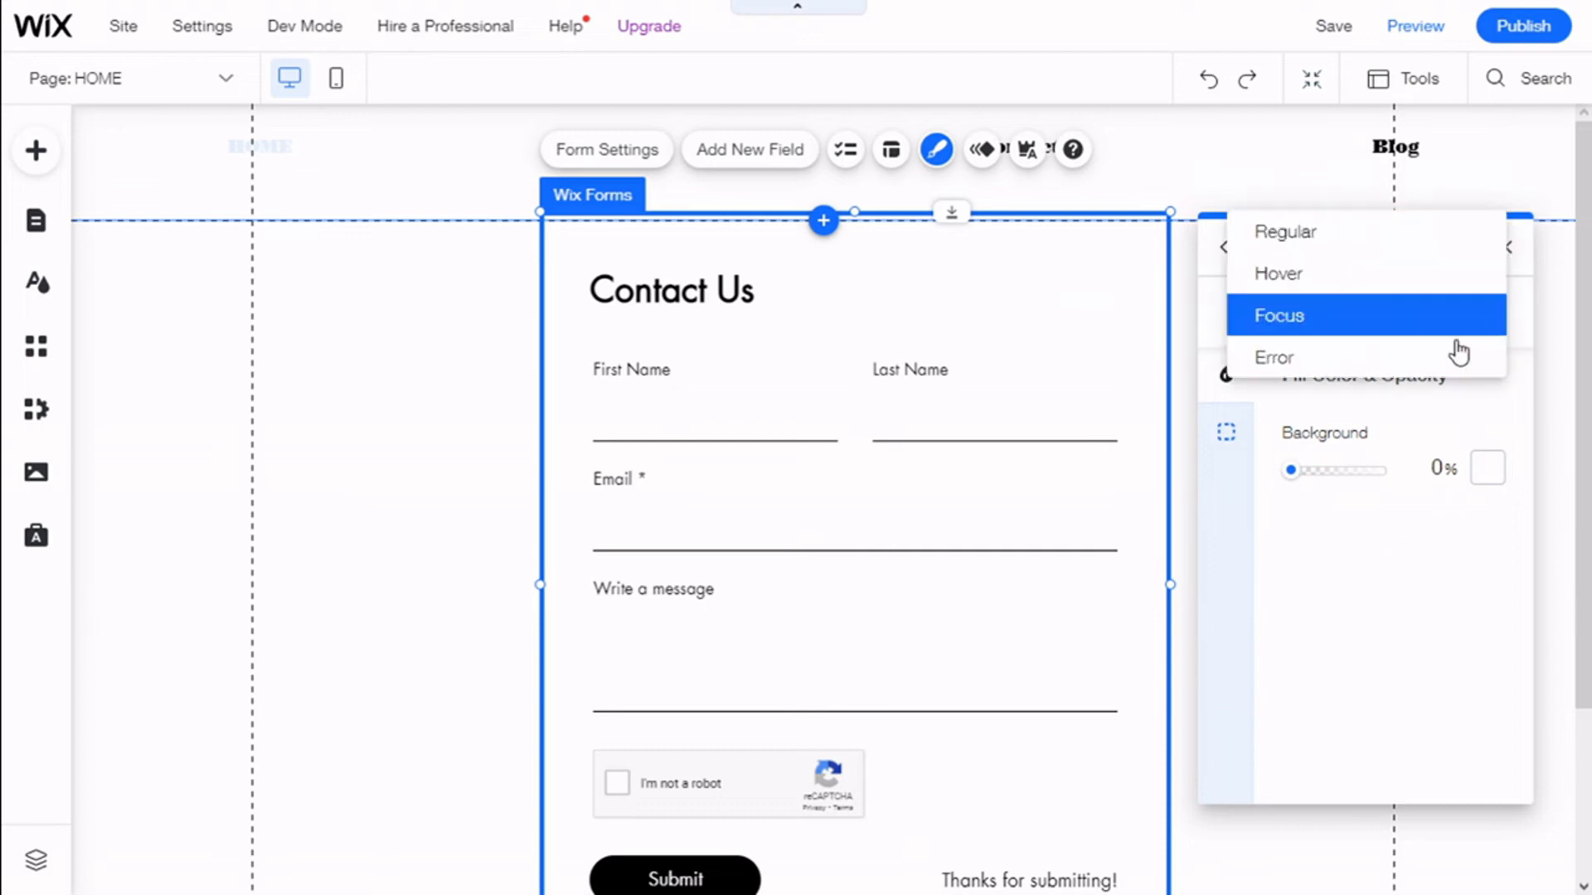
click(1353, 277)
click(1490, 317)
click(1368, 272)
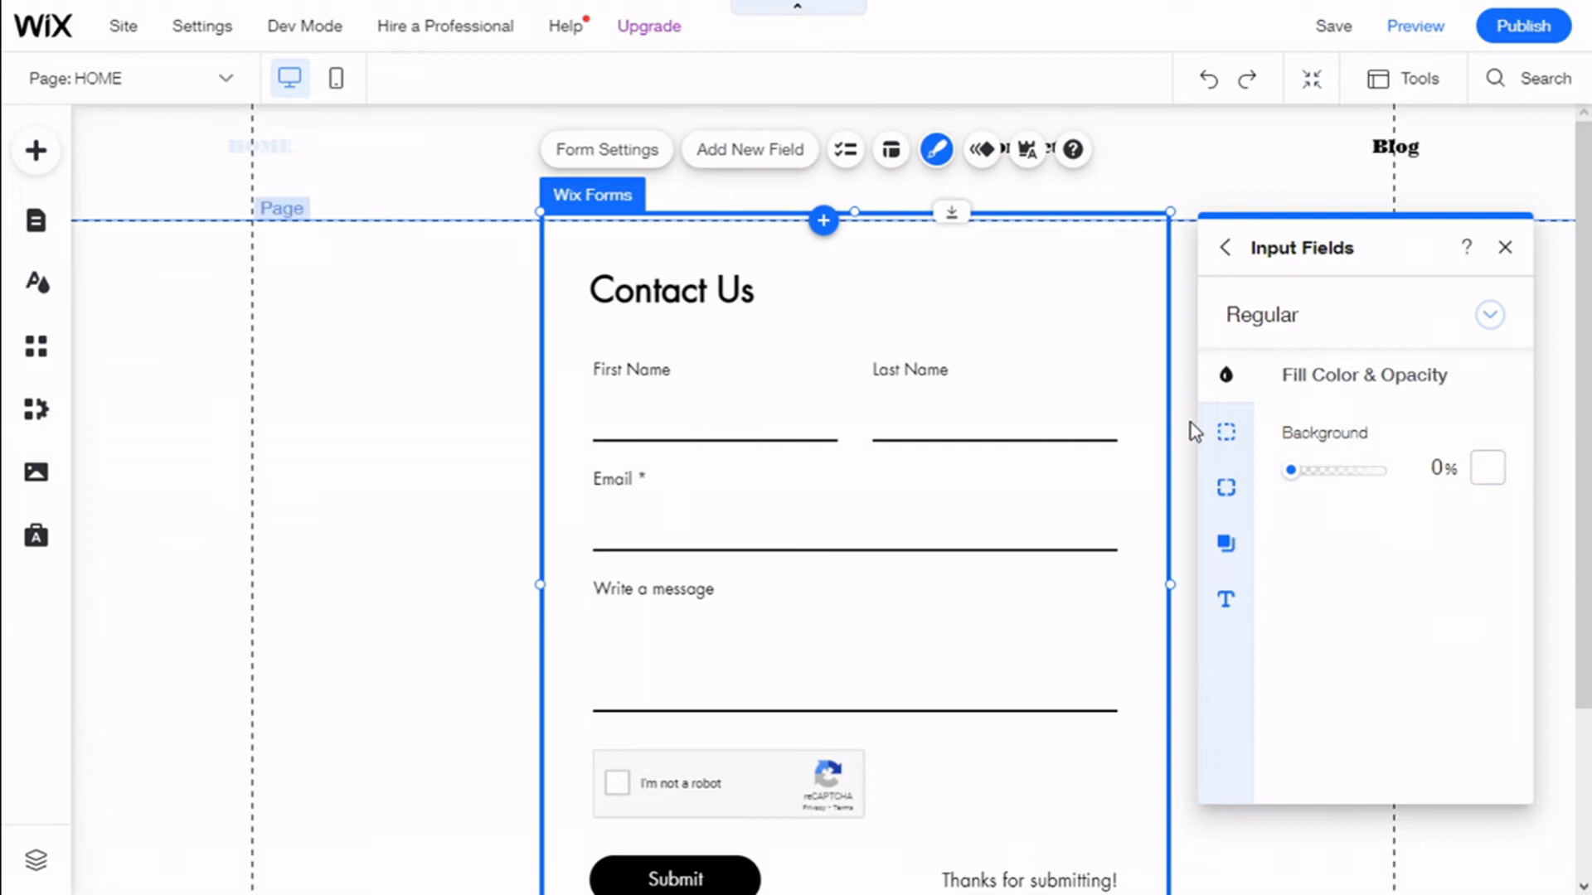
Try the None and All Sides border styles on the input fields, choose a 1 px Bottom border, and review the corner and shadow options.
click(1226, 431)
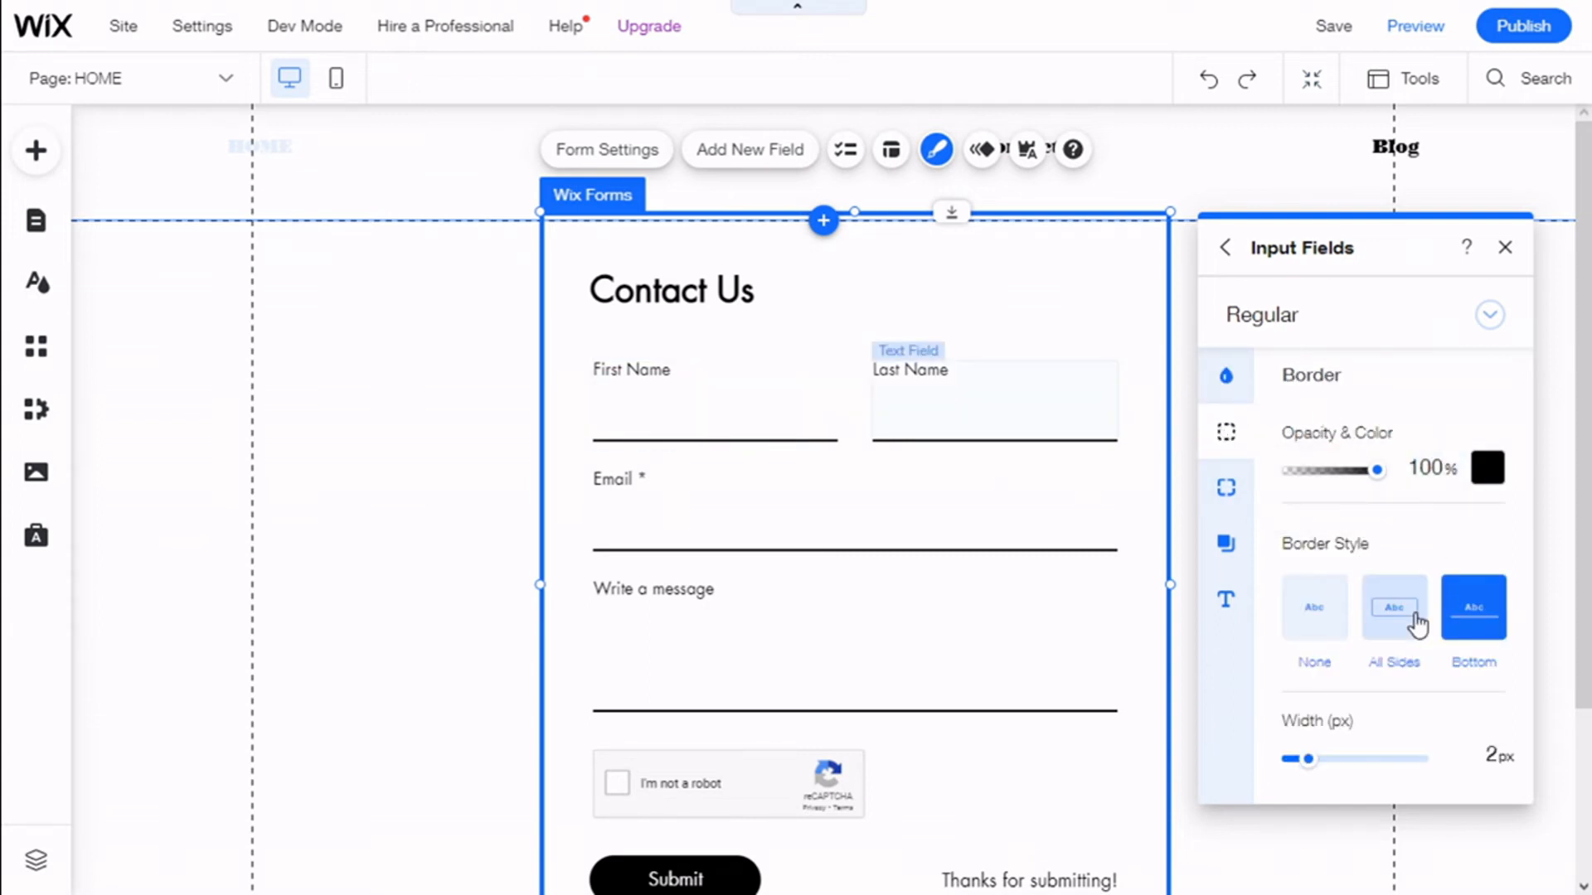
click(1331, 622)
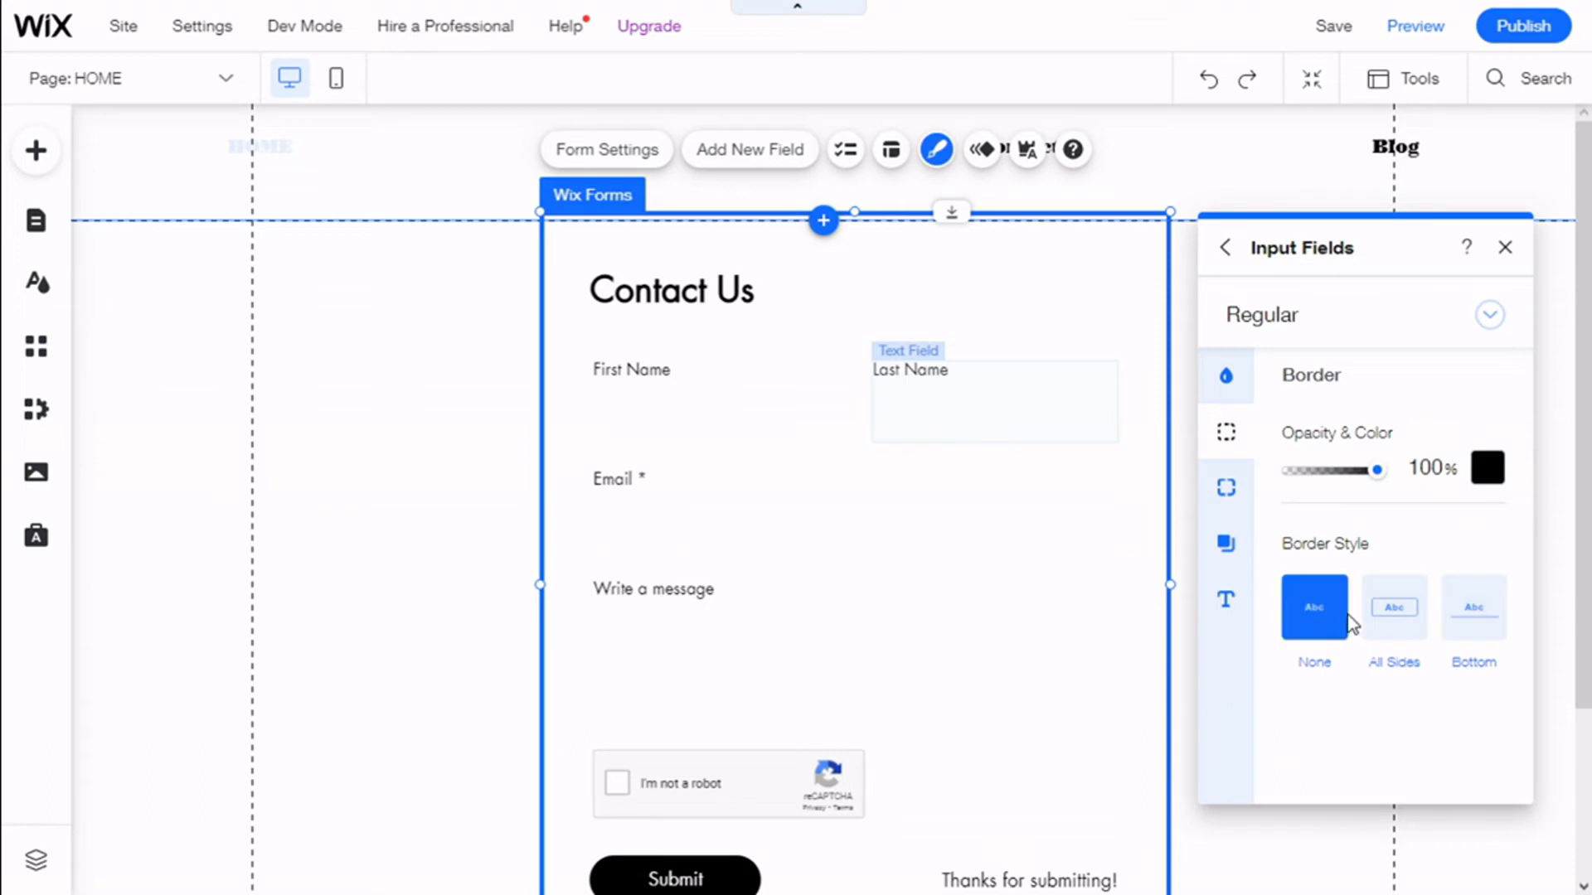
click(1409, 618)
click(1469, 612)
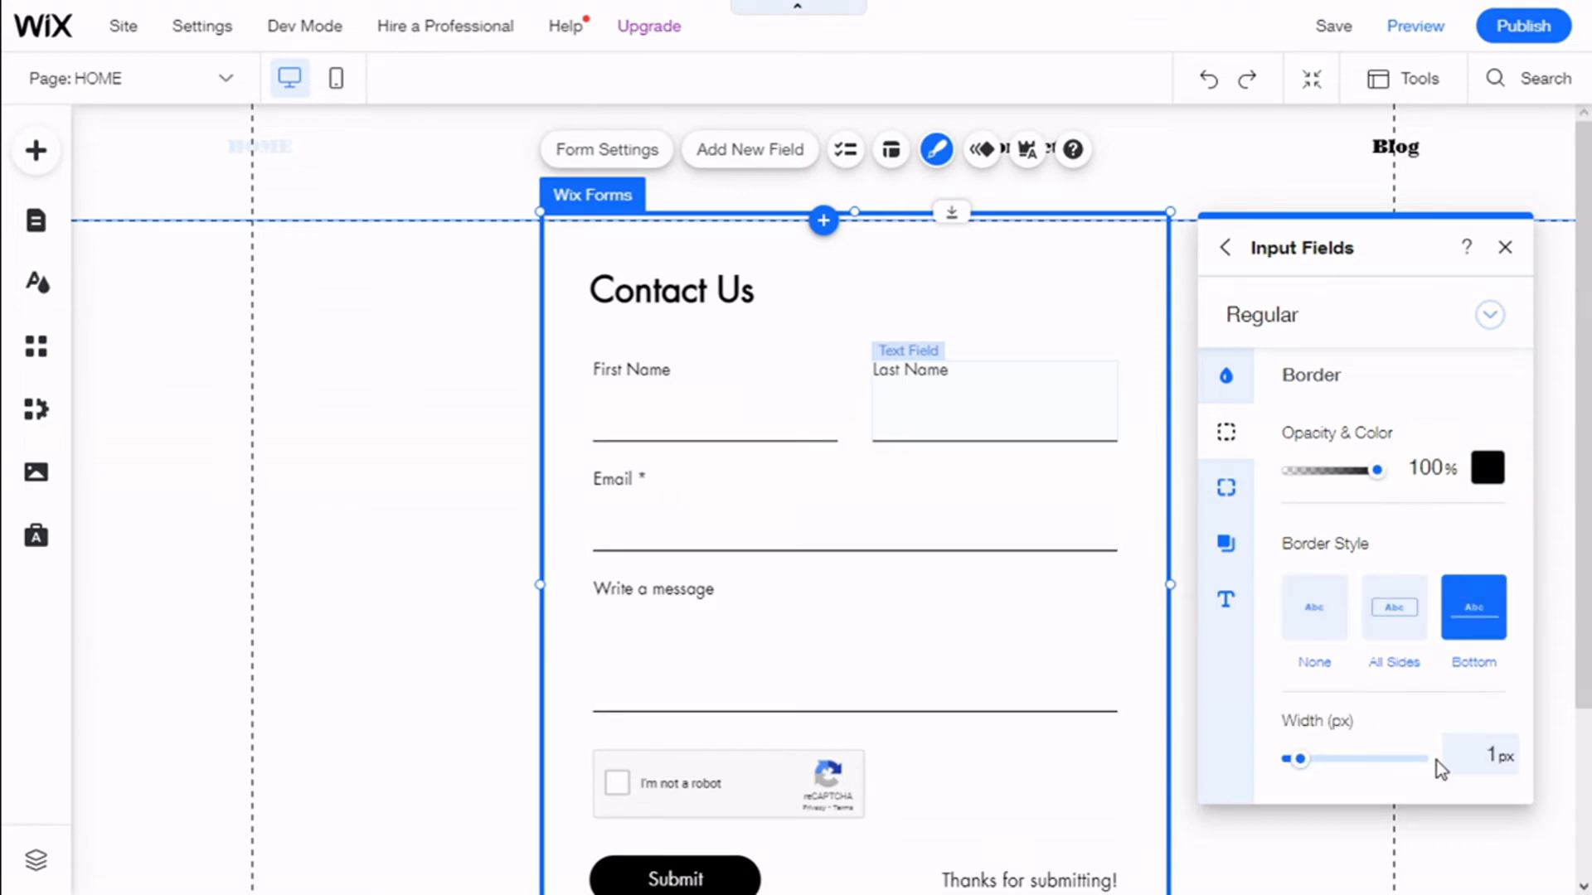
click(1230, 492)
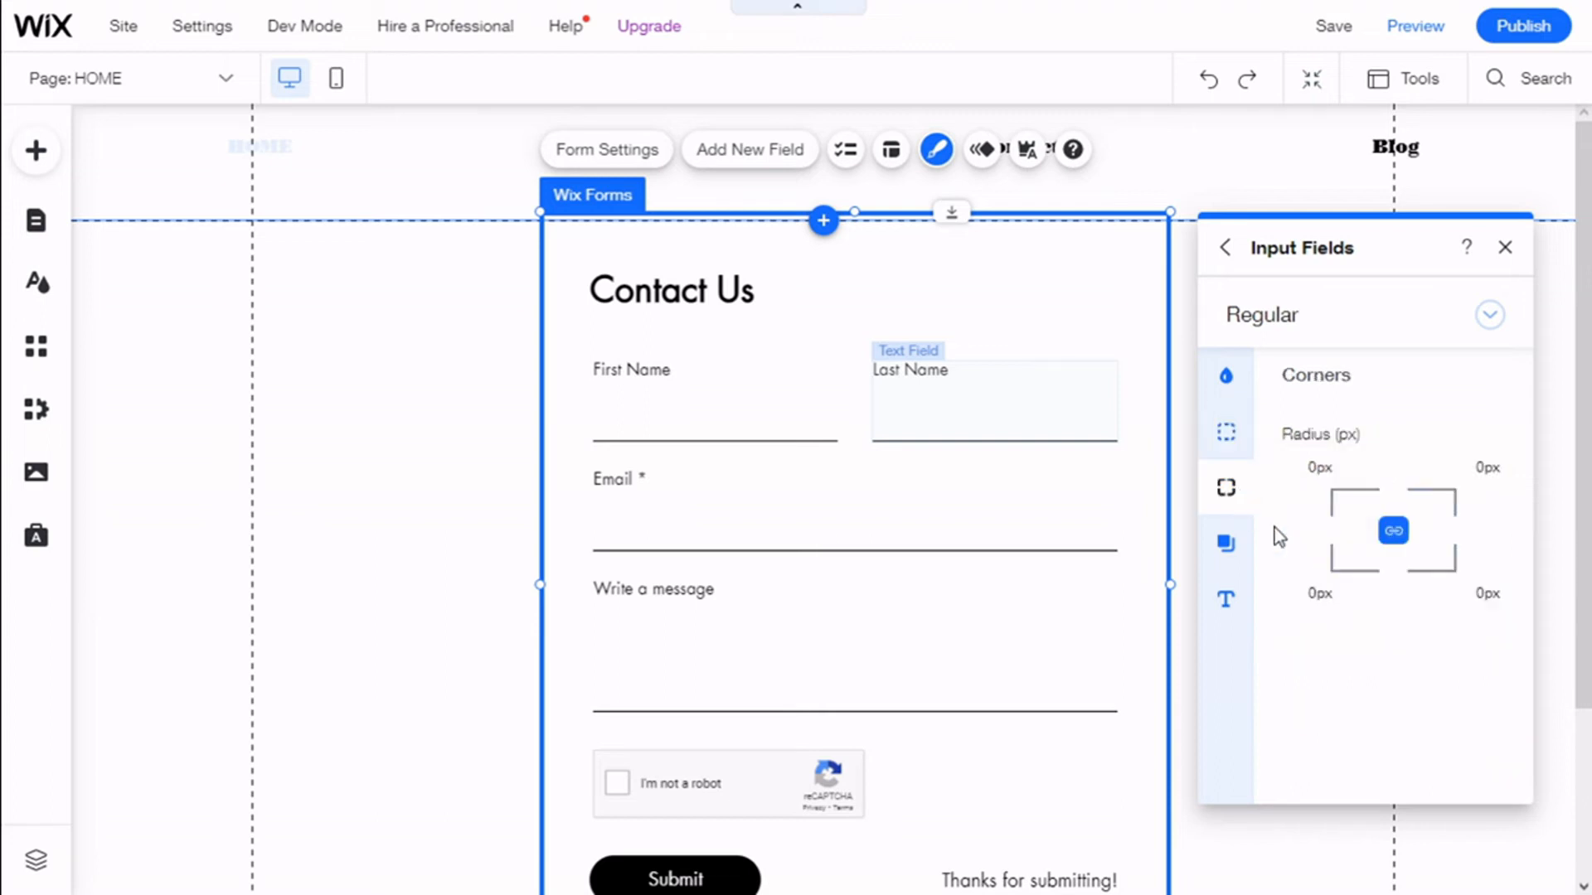
click(1225, 546)
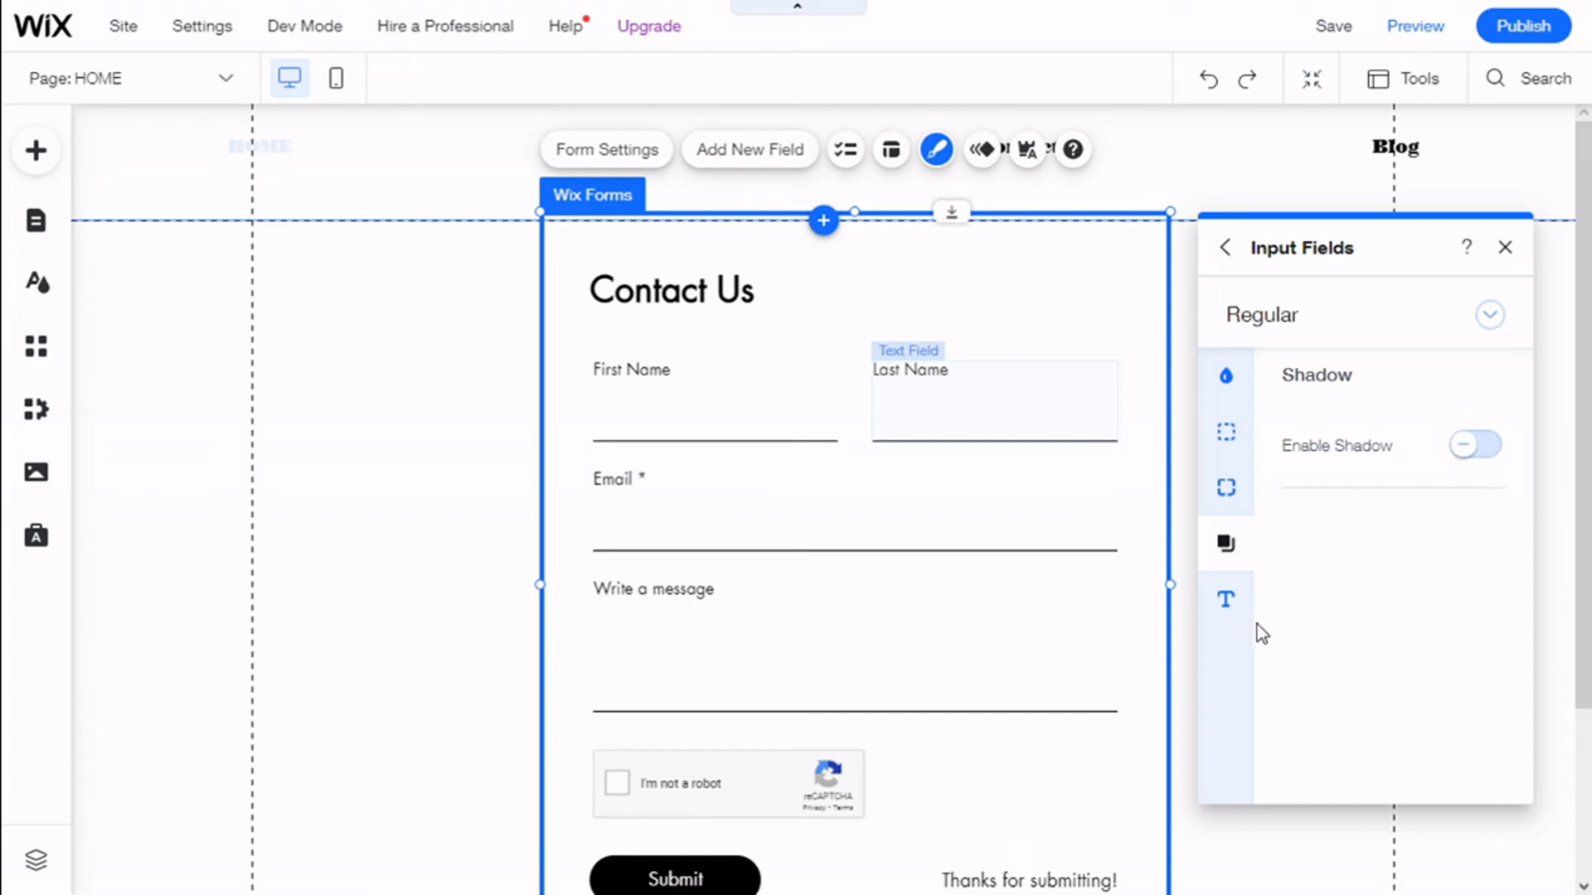
Set the field title color of the regular input fields to blue.
click(1231, 610)
scroll(1414, 402, down, 2)
scroll(1415, 400, up, 2)
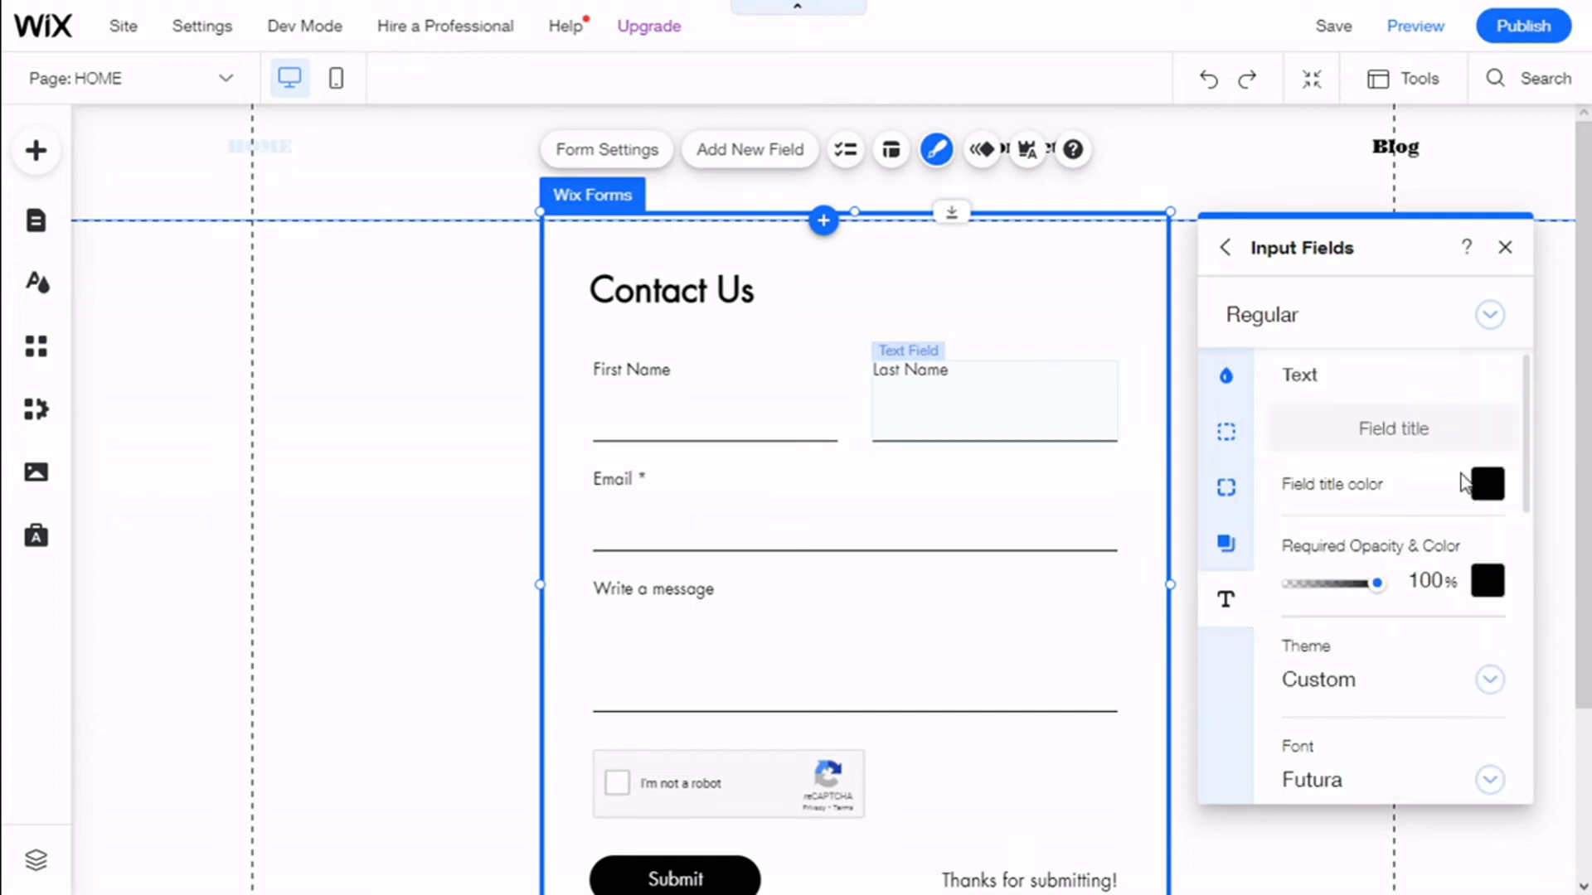
click(1488, 486)
click(1323, 460)
click(1489, 393)
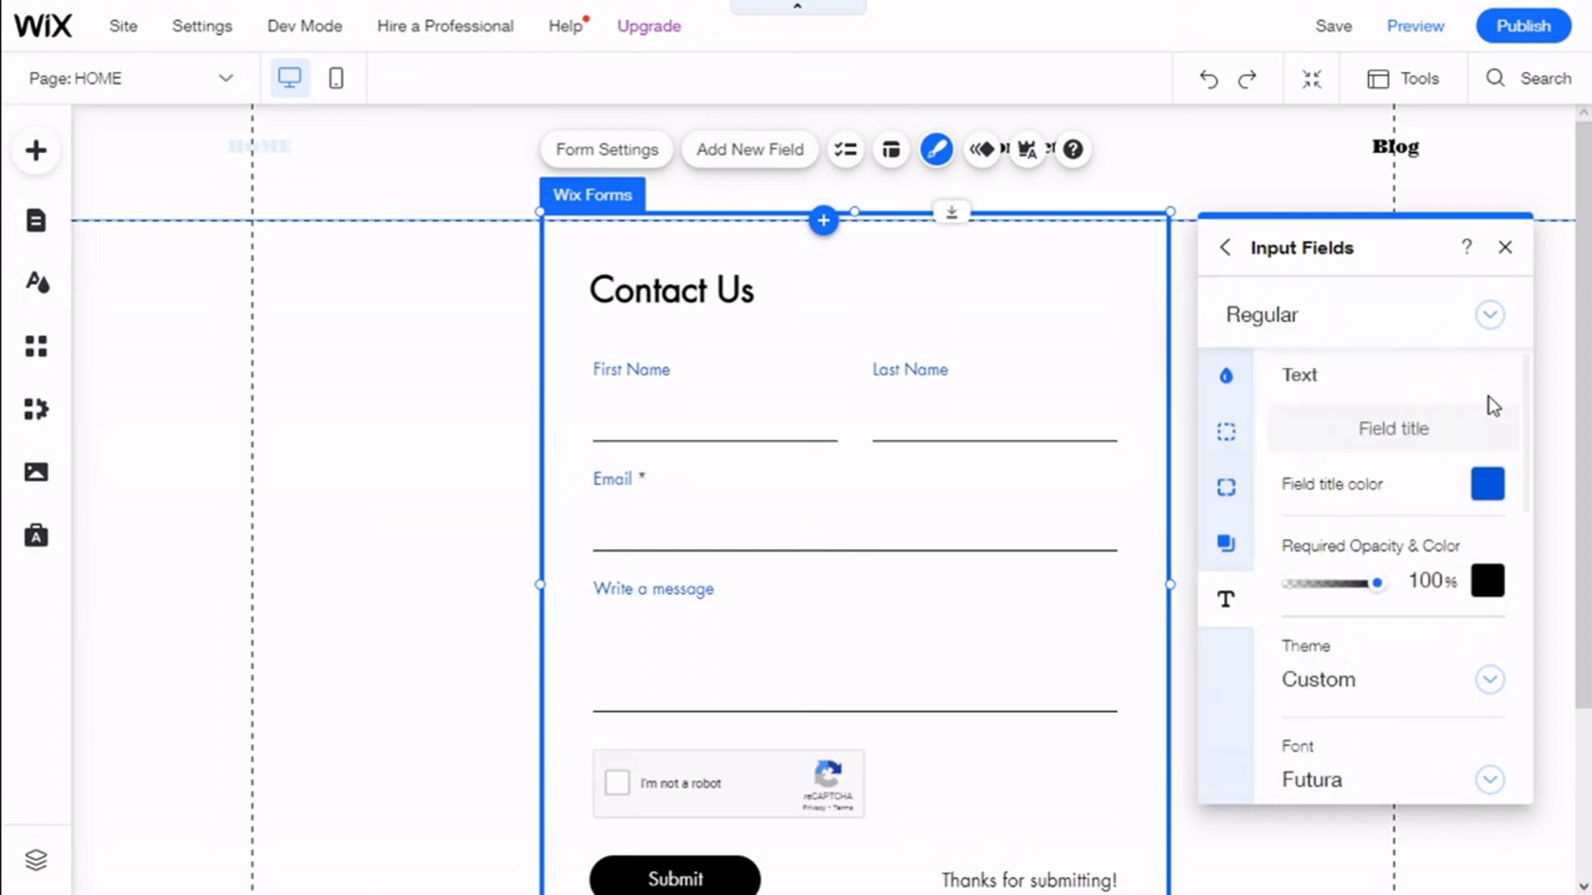
Set the required mark's color to the blue theme color #0057E1.
scroll(1350, 406, down, 2)
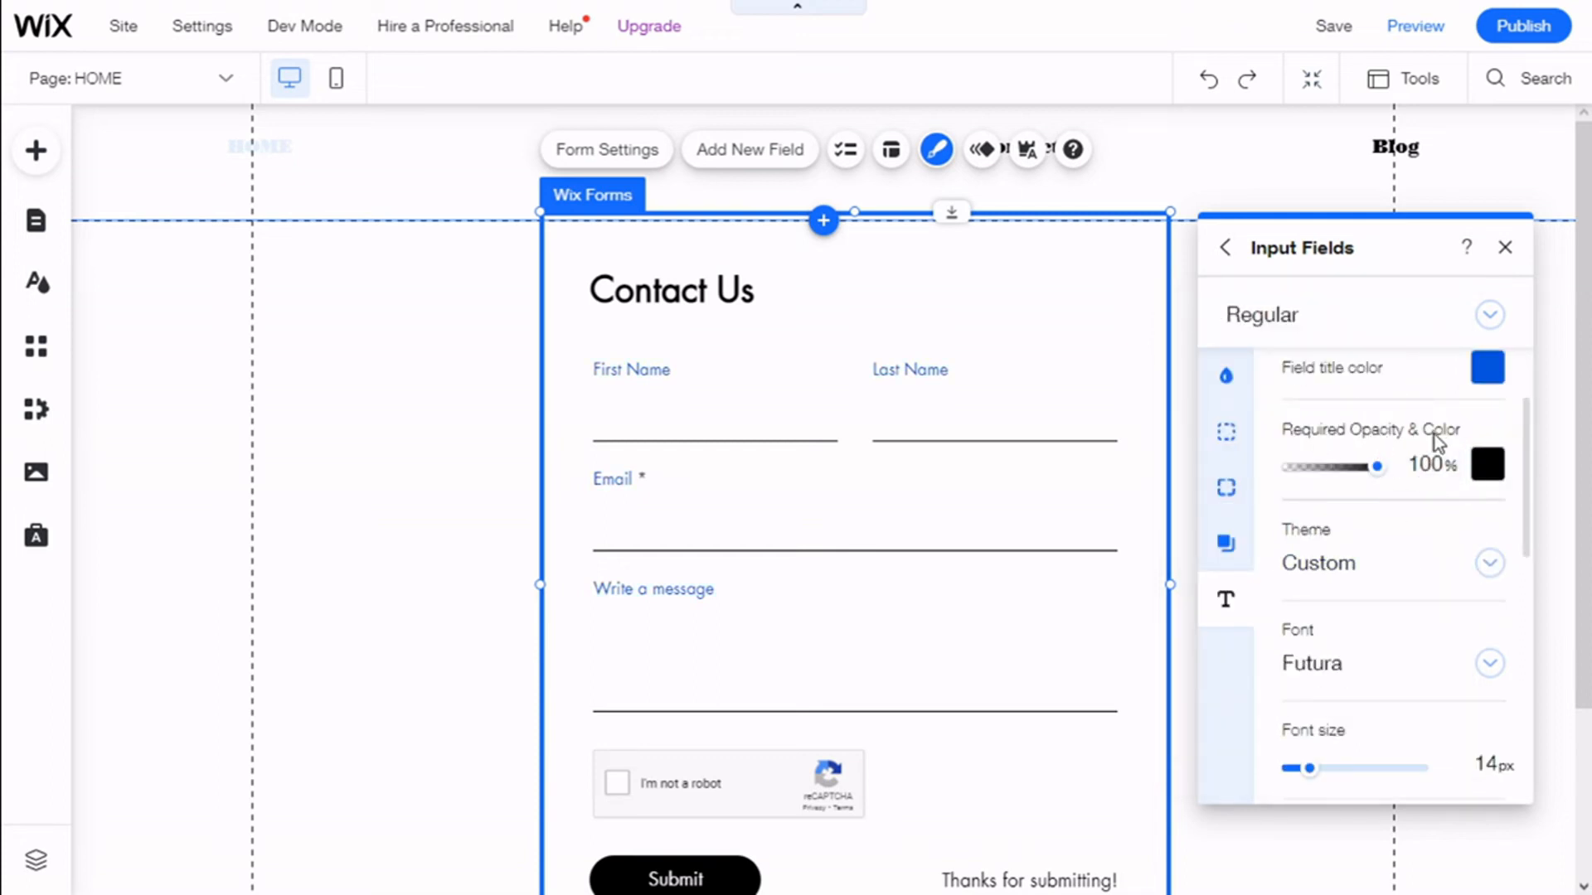
click(1488, 477)
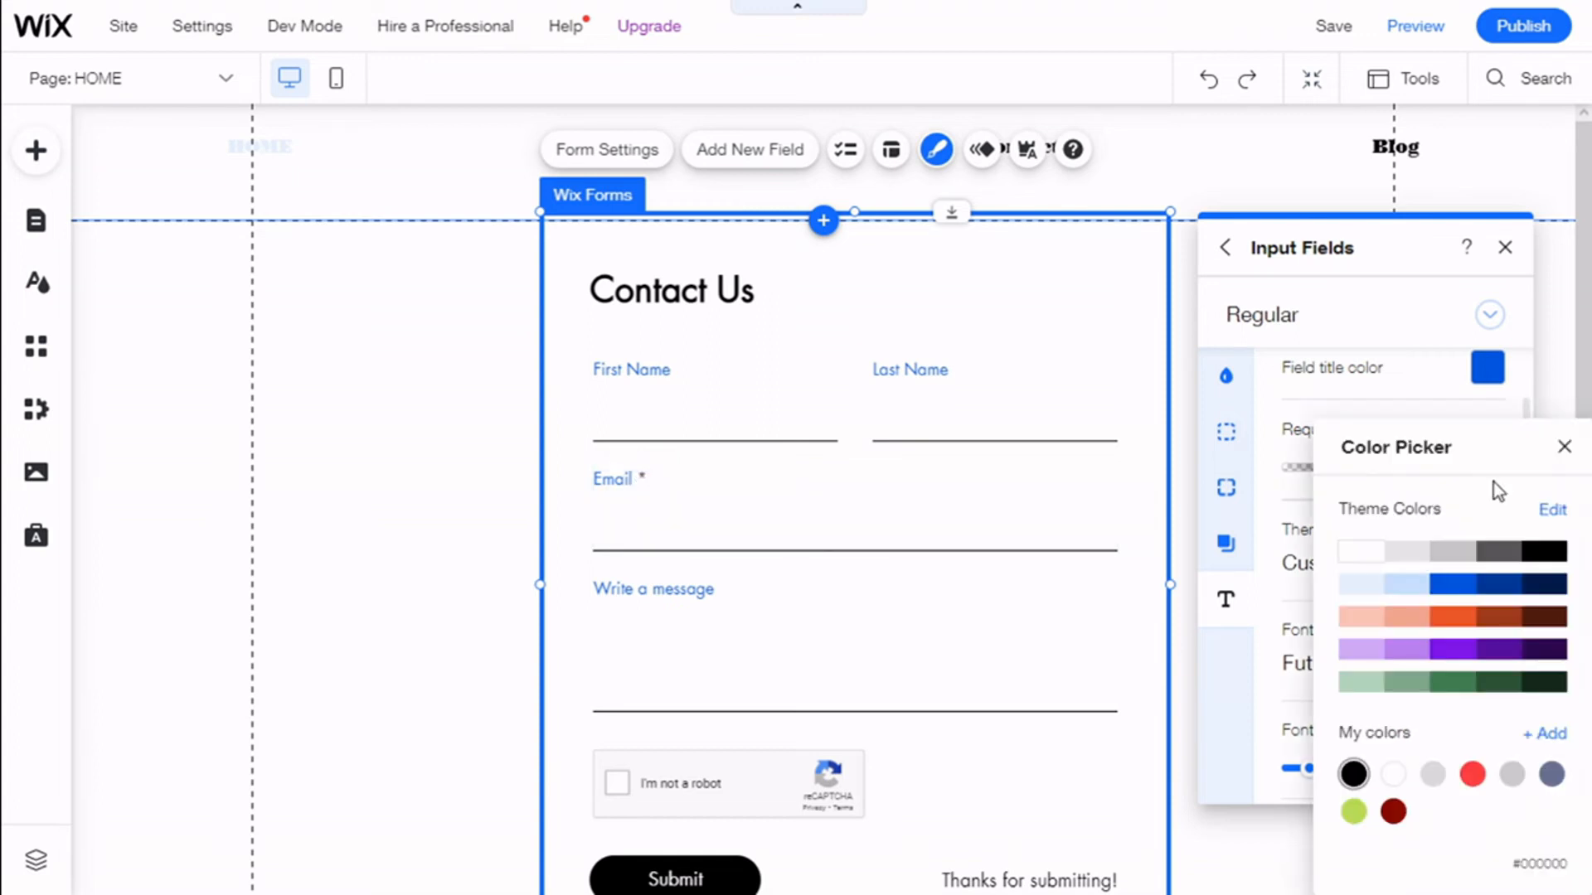
click(1457, 599)
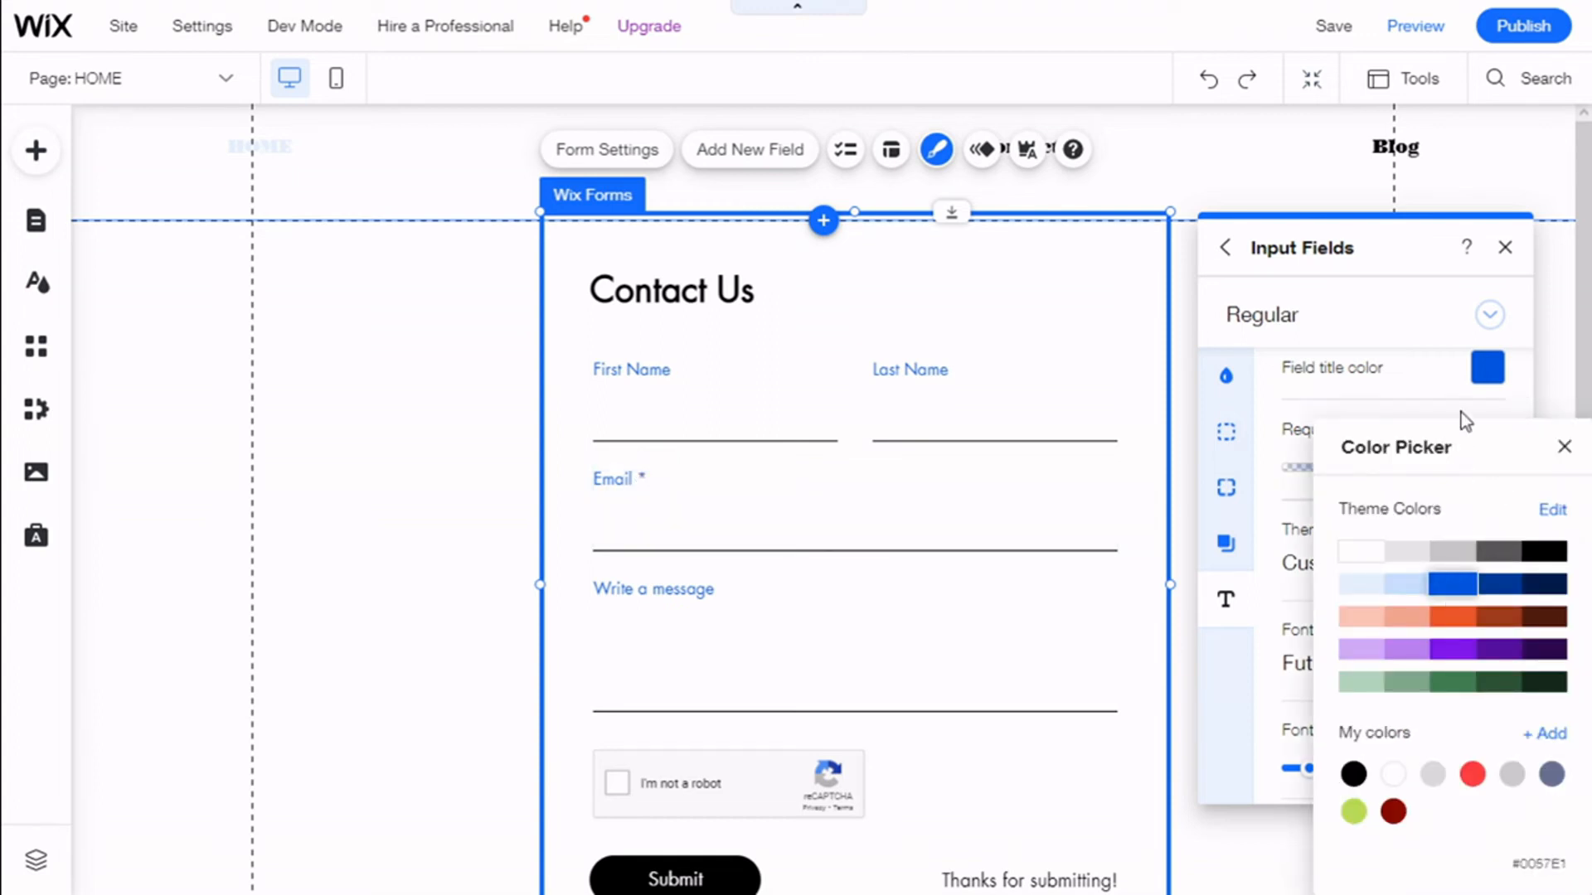
click(1461, 412)
Browse the text themes for the field titles, keep Custom, and set the font size to 17 px.
scroll(1467, 497, down, 2)
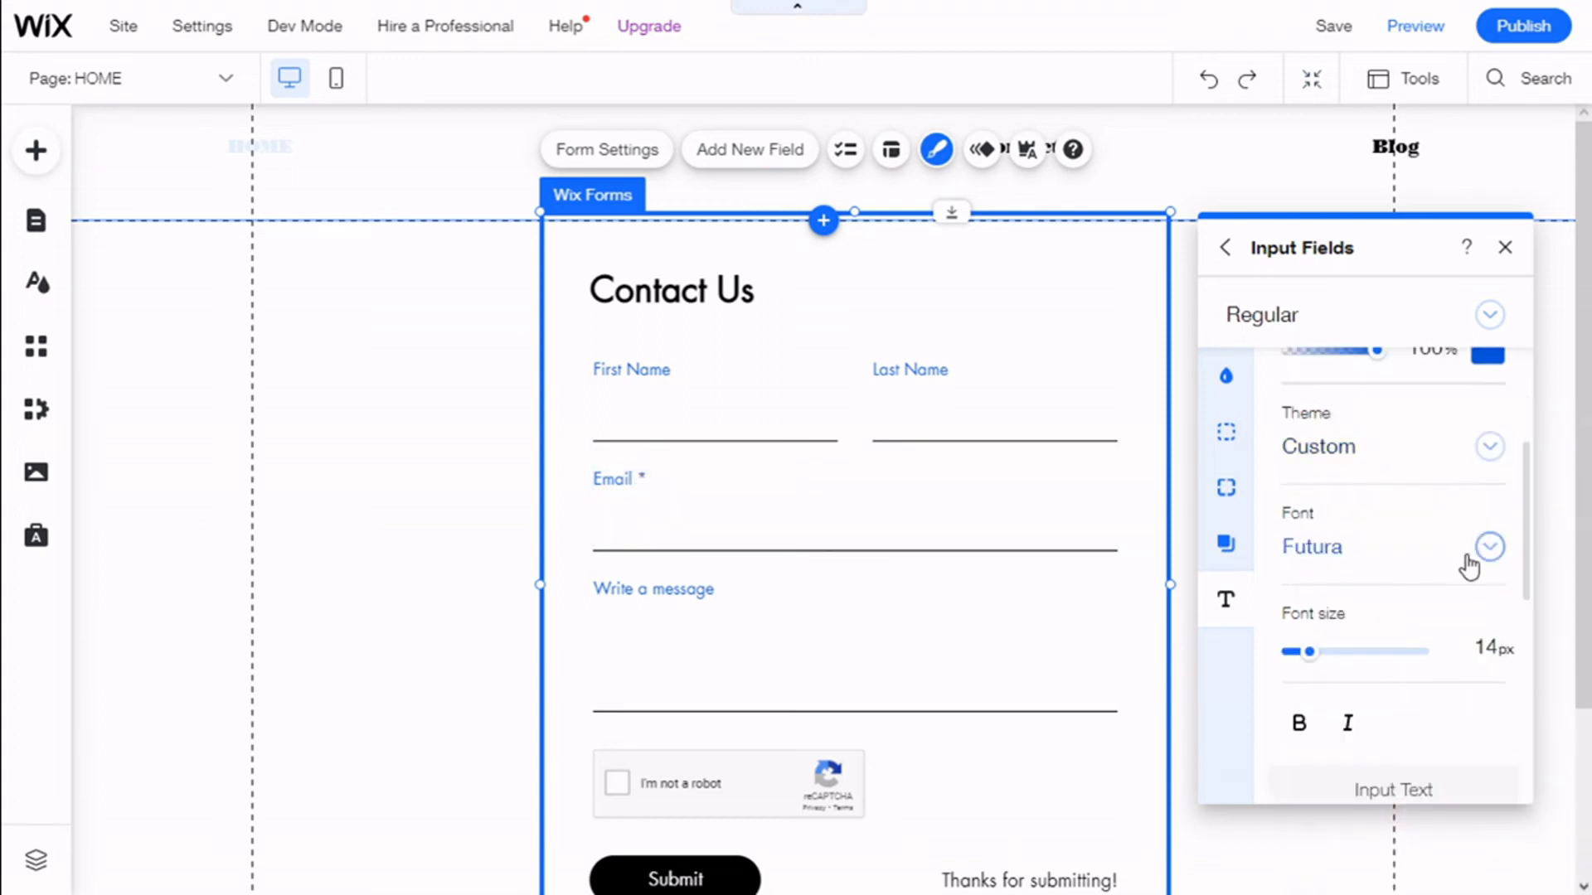
click(1489, 450)
scroll(1457, 704, down, 4)
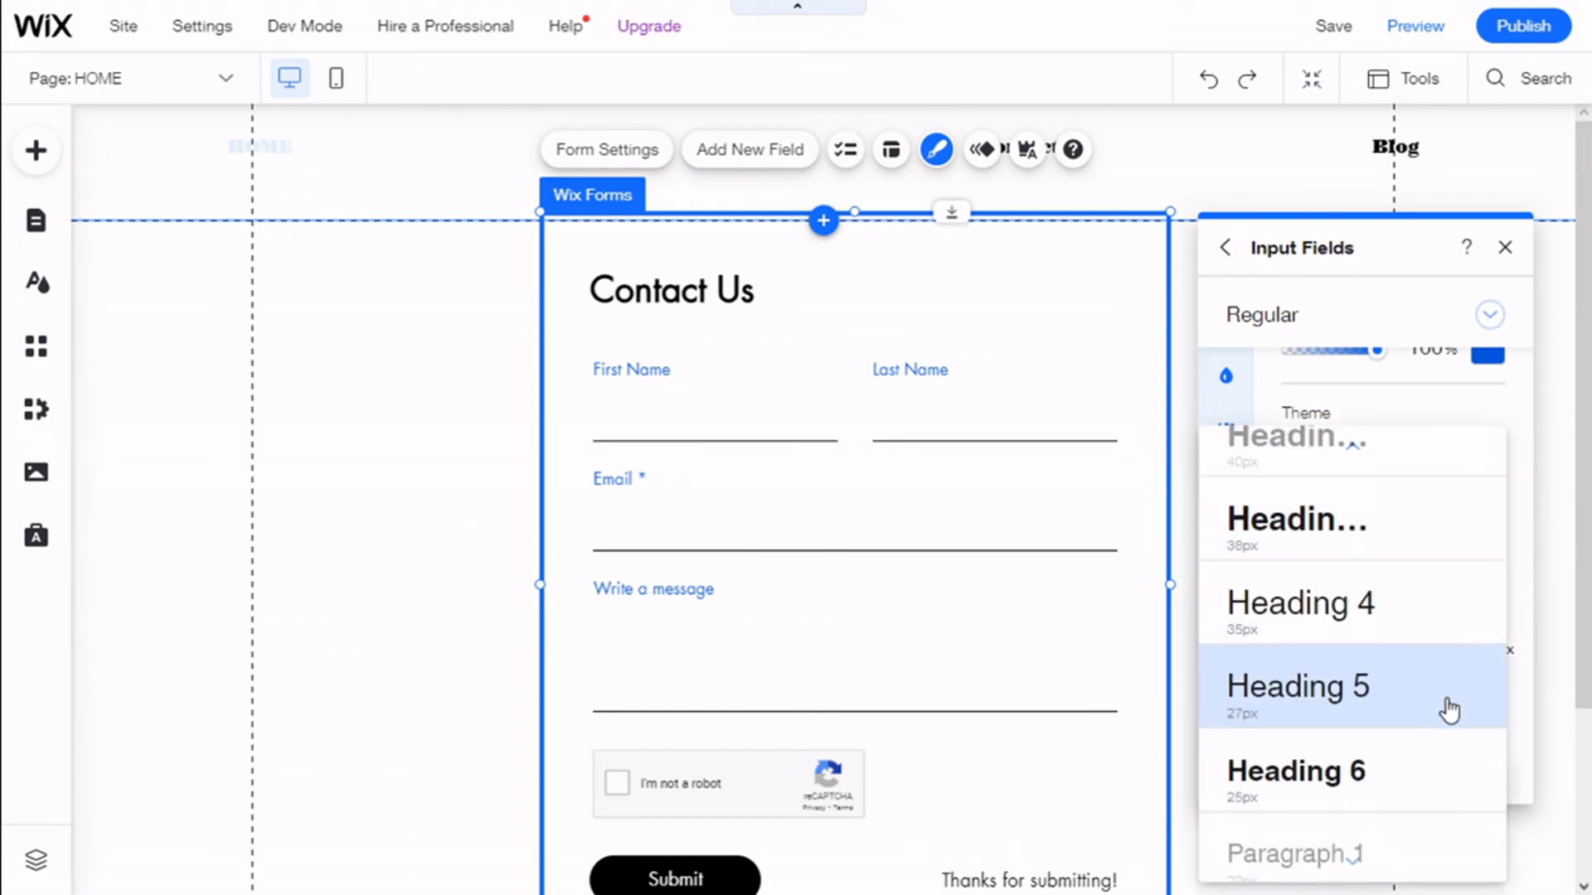
scroll(1453, 647, up, 3)
click(1429, 380)
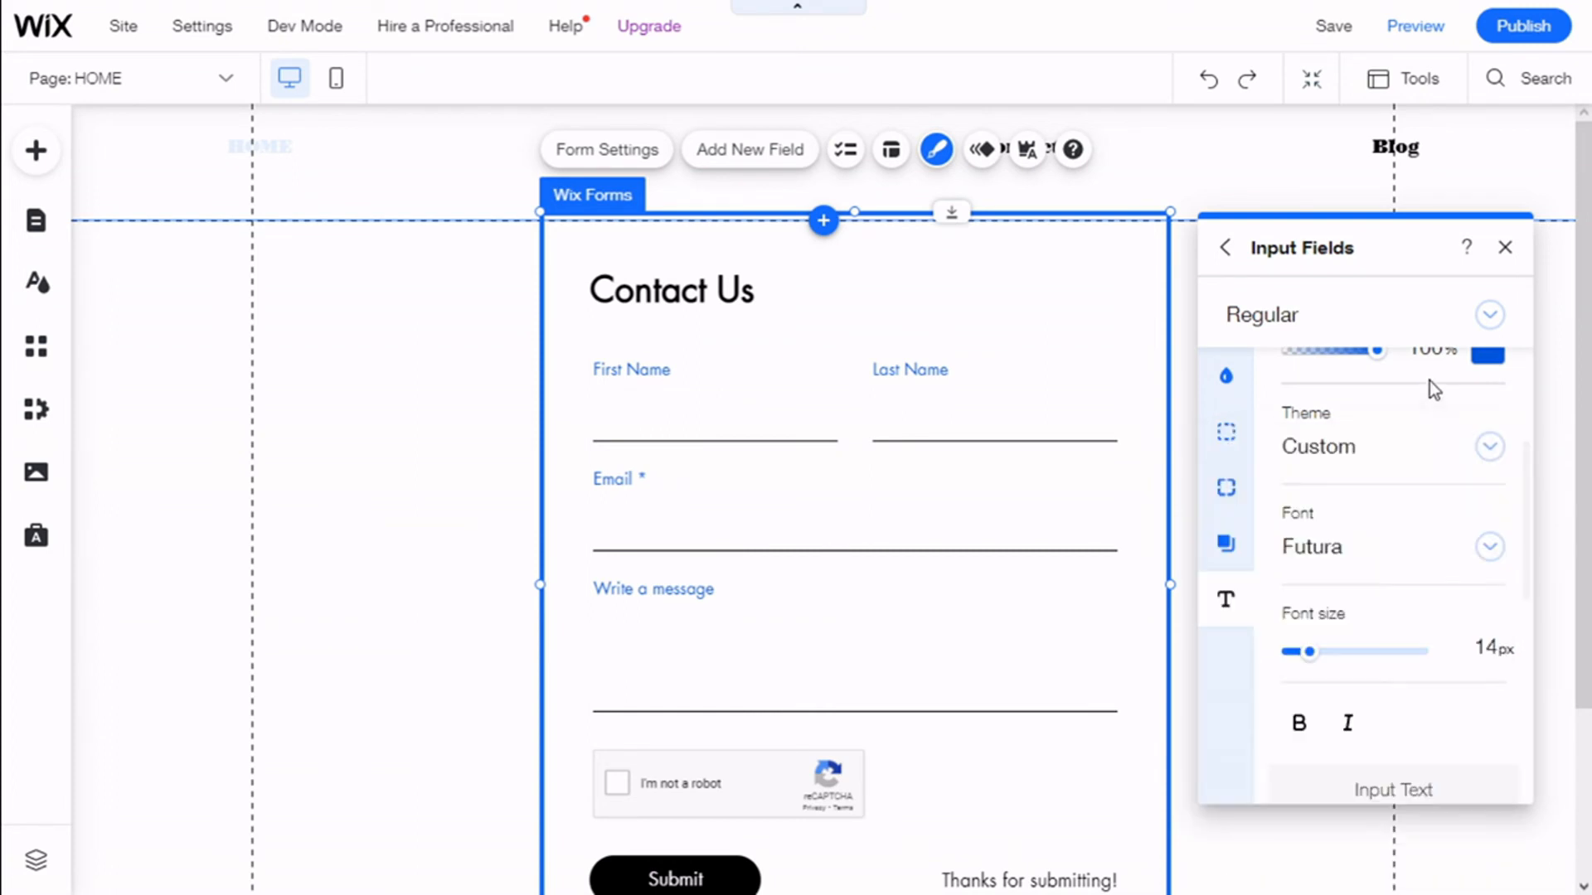
scroll(1409, 539, down, 2)
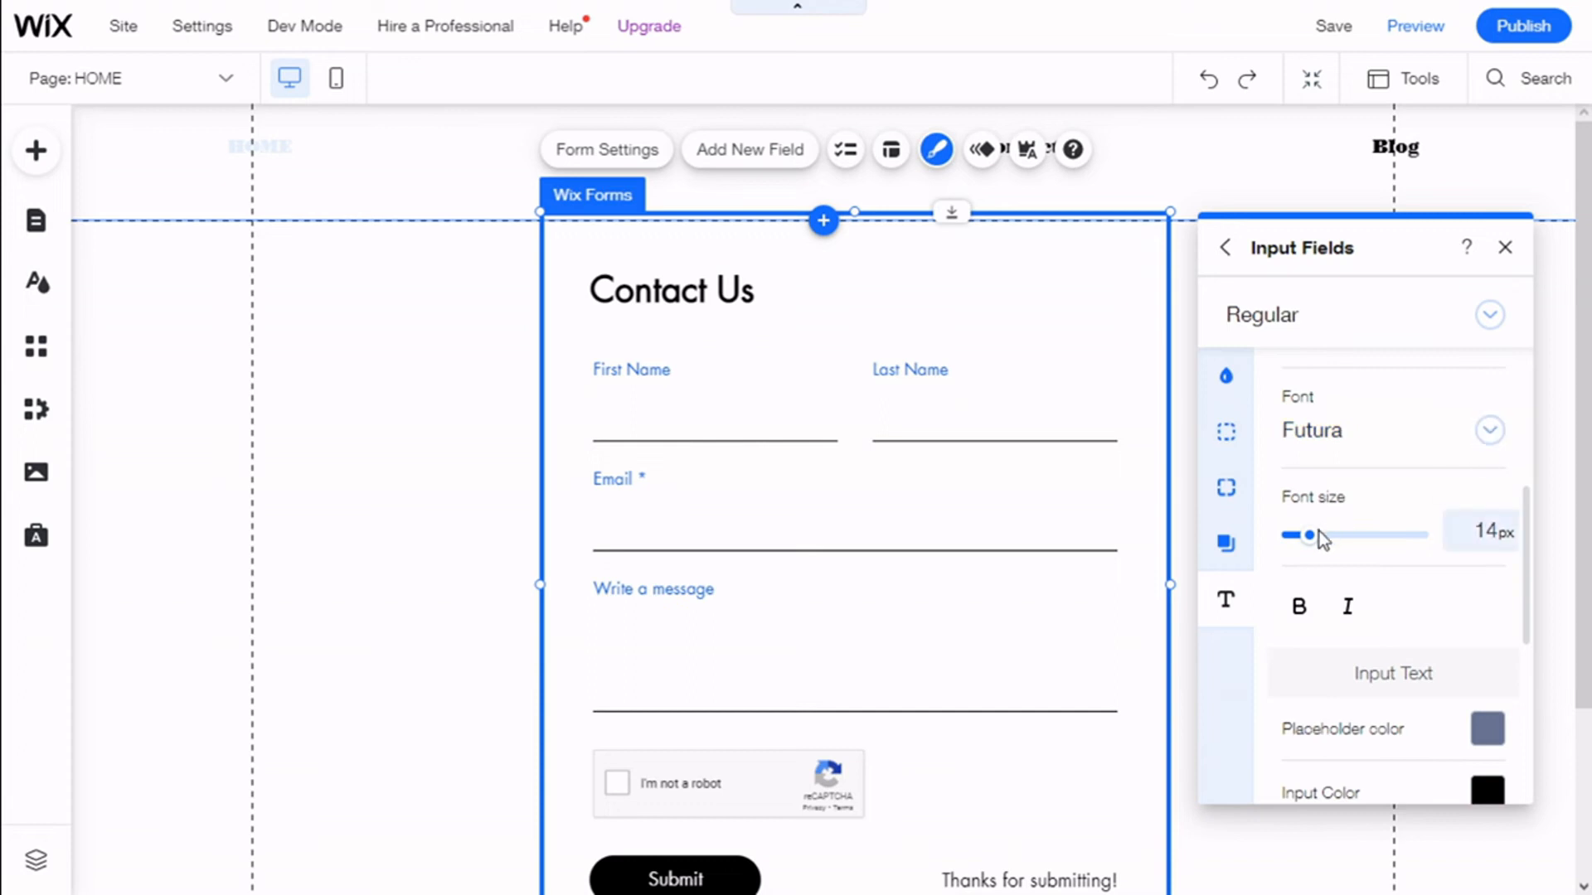
drag(1309, 535, 1312, 552)
Review the input text's color, theme and font options and the Hover state's fill options, and close the form design settings.
scroll(1310, 611, down, 2)
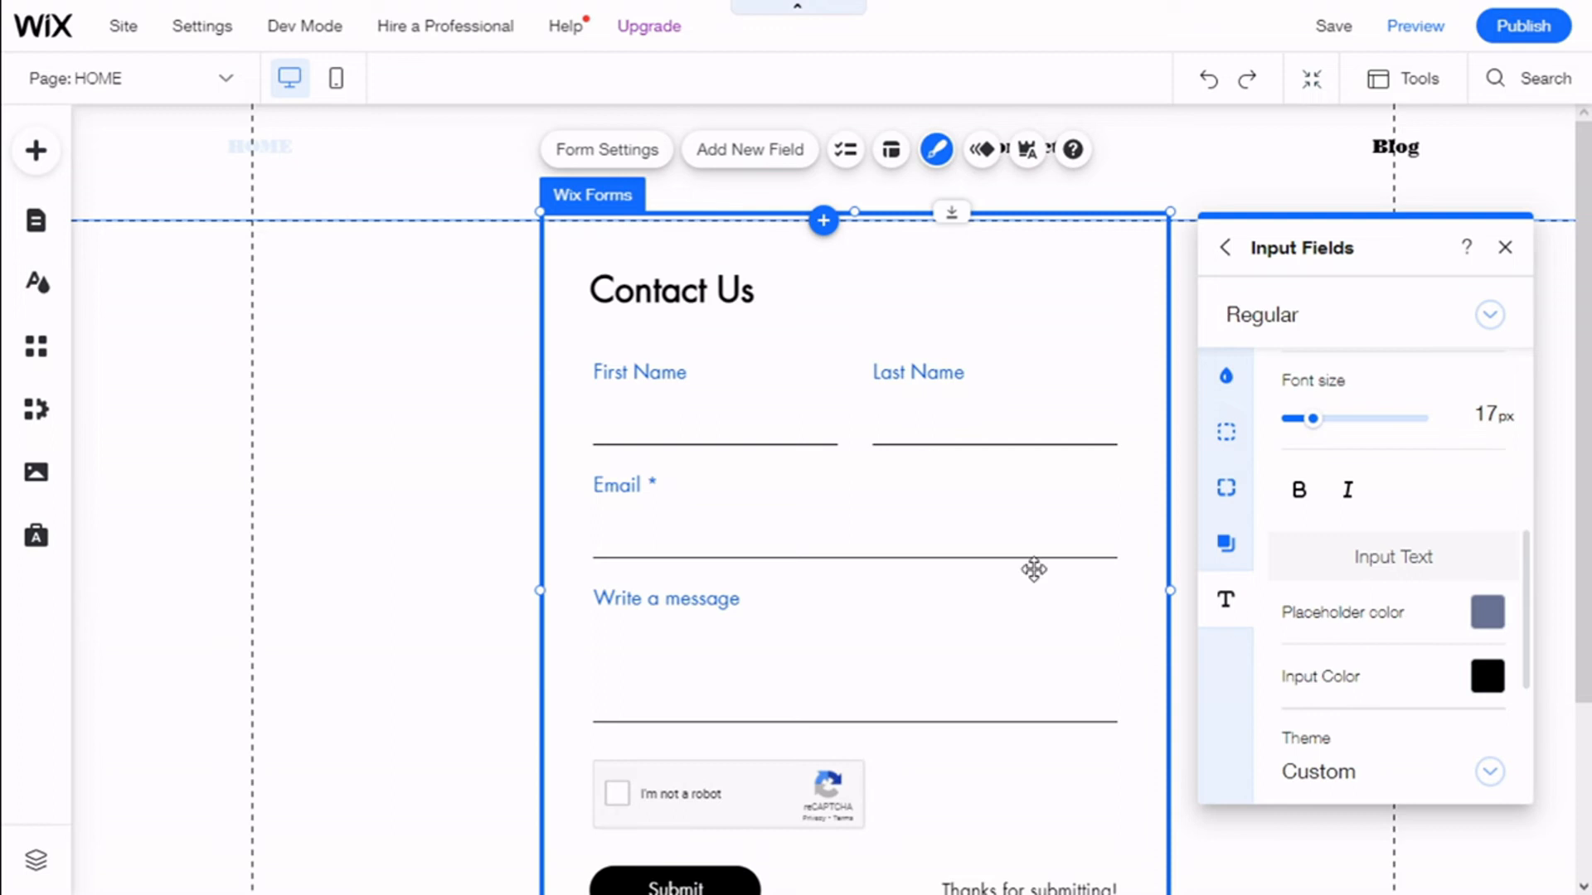
scroll(1493, 625, down, 1)
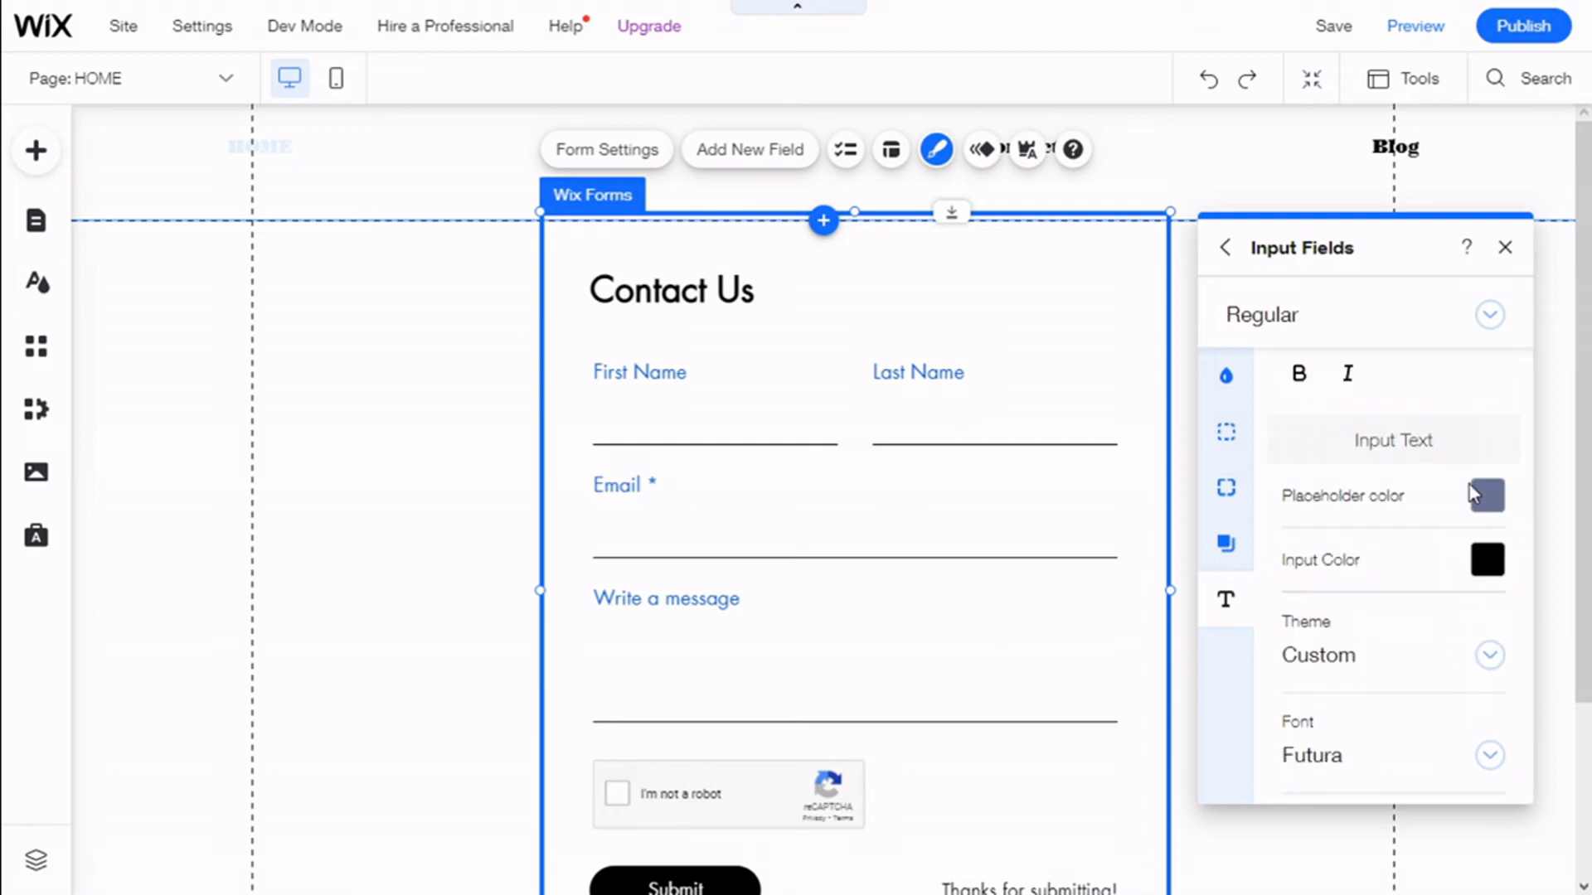
scroll(1290, 618, down, 2)
scroll(1482, 557, down, 2)
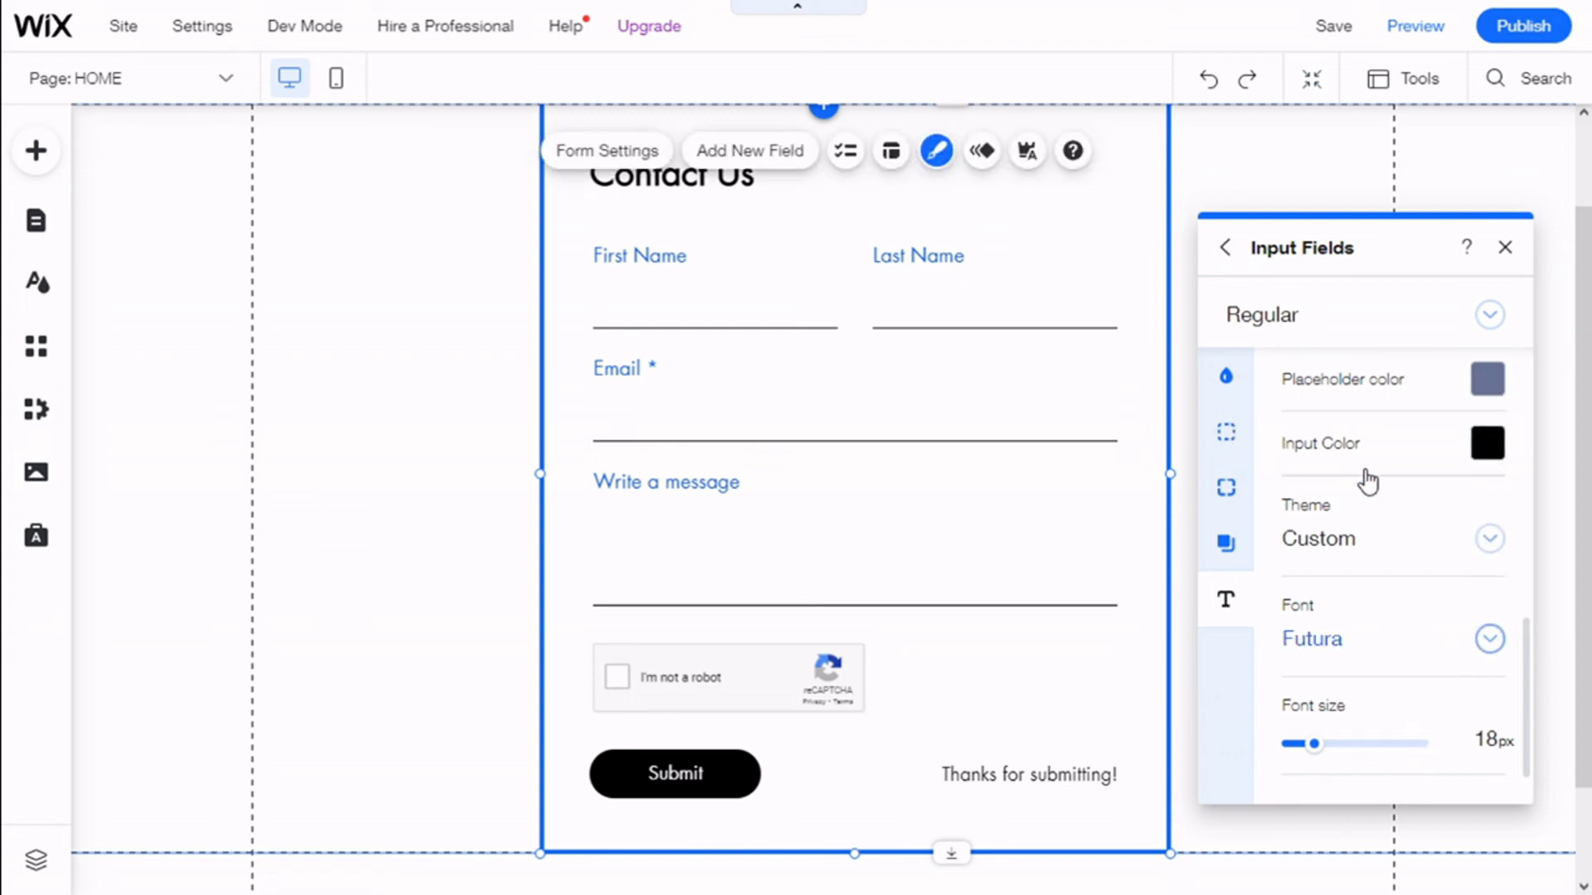
scroll(1368, 474, down, 1)
scroll(1369, 481, up, 3)
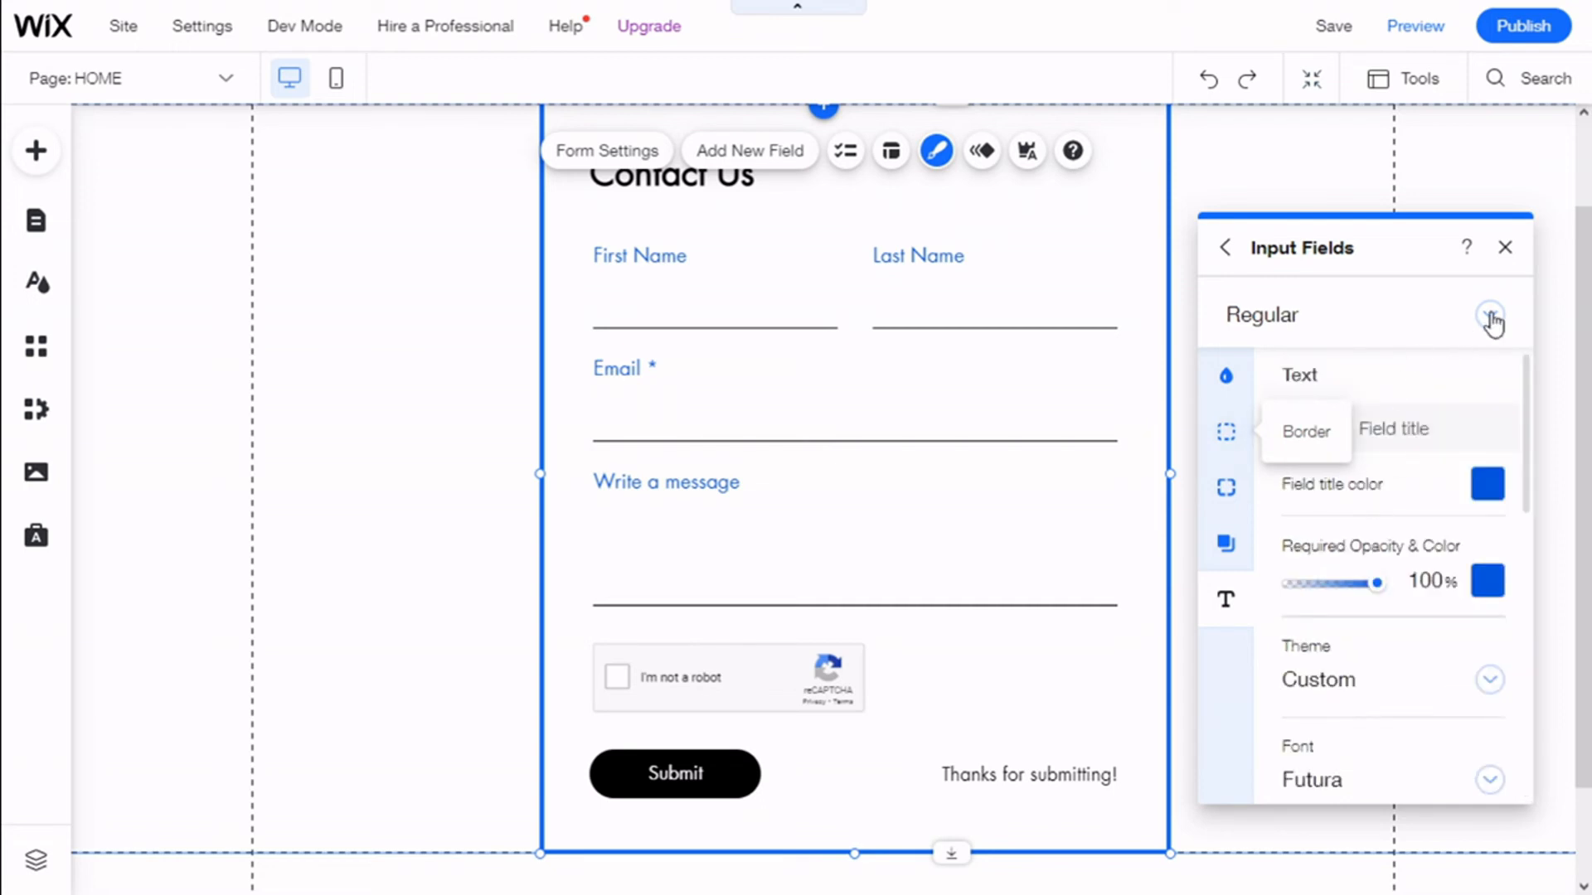
click(1490, 318)
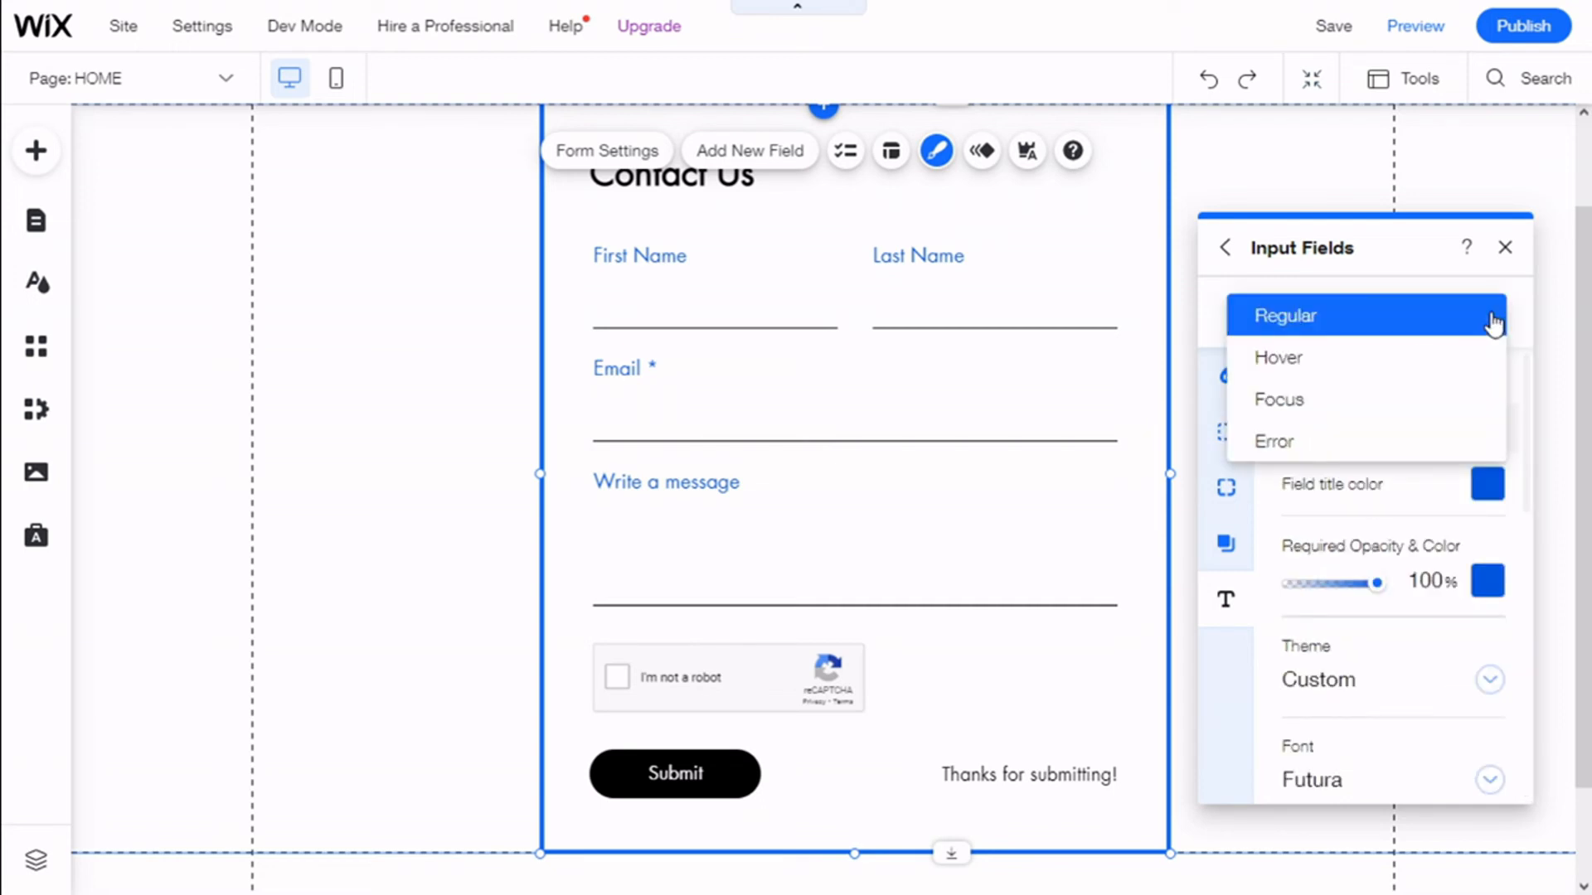
click(1266, 365)
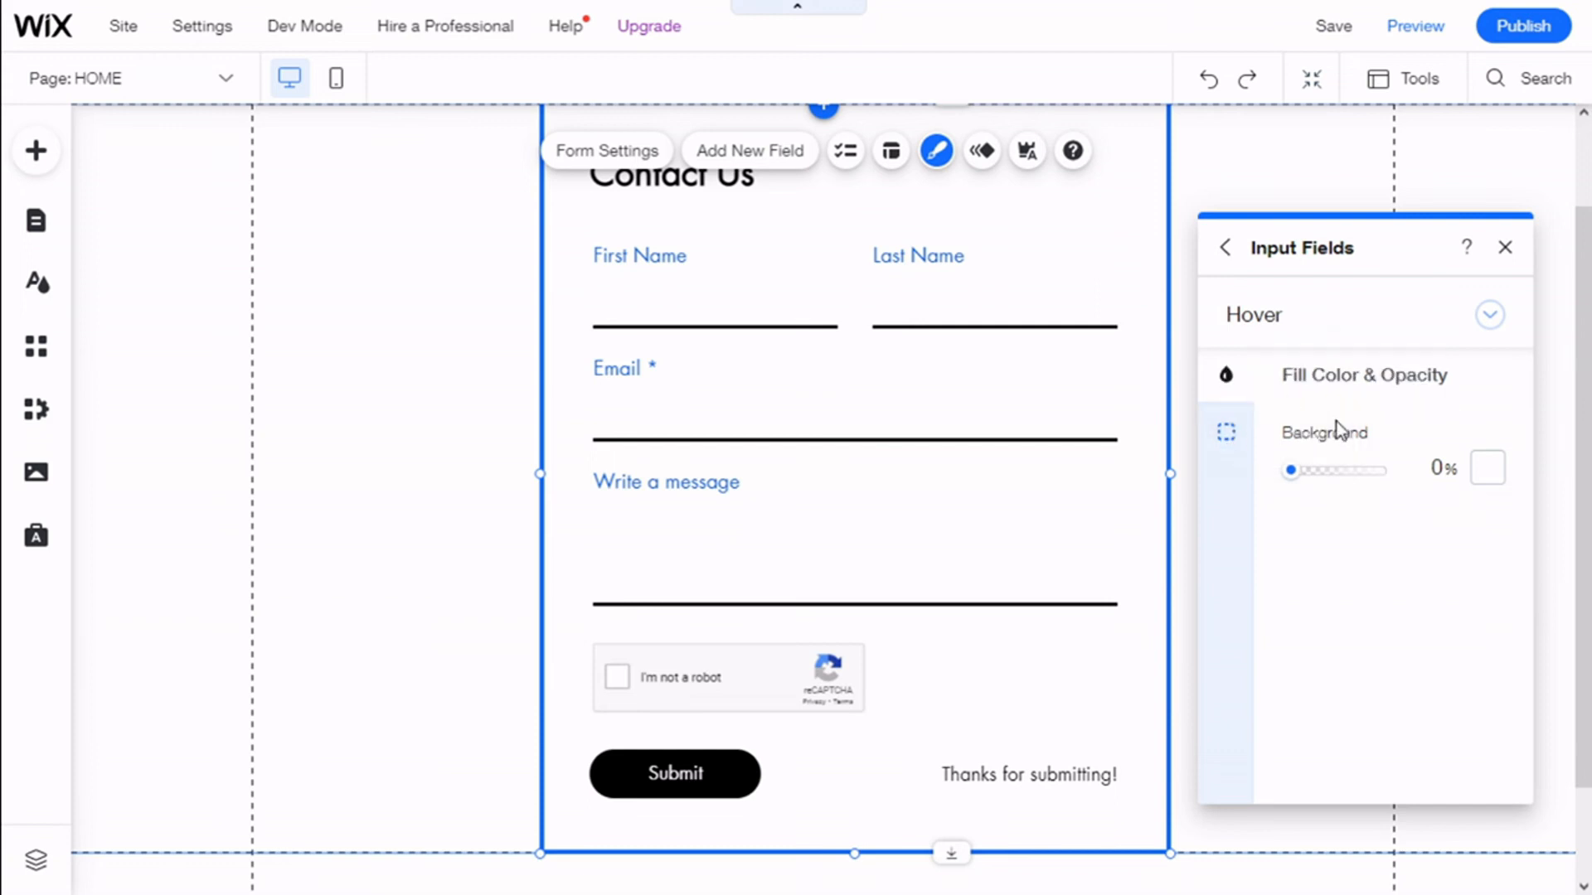
click(1504, 249)
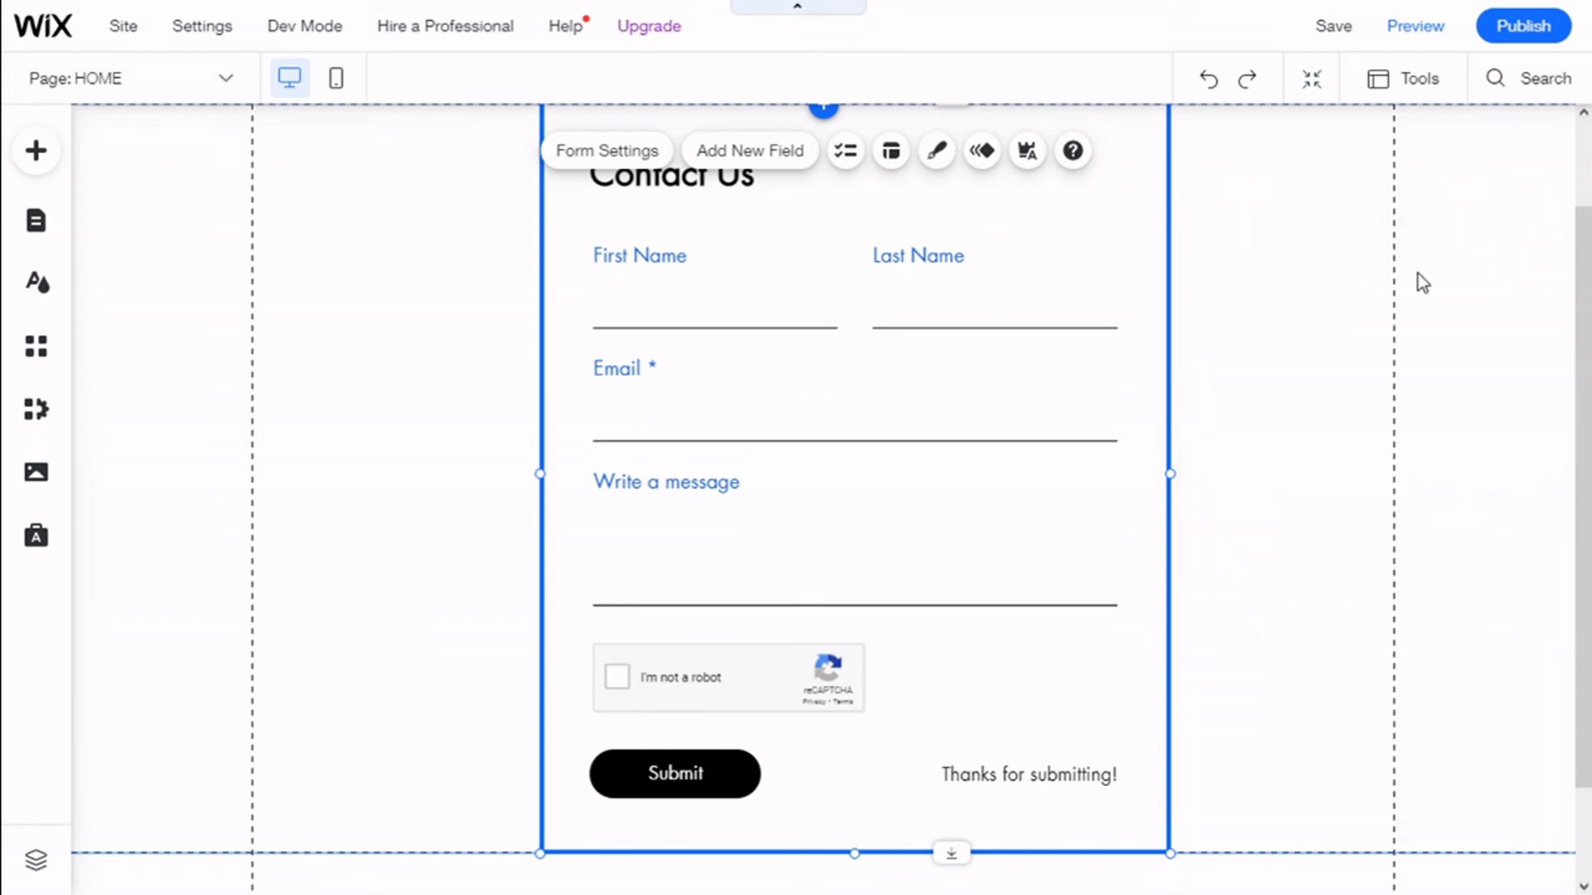
Try centre text alignment in the First Name field's layout, return it to left alignment, and close the layout settings.
scroll(1012, 232, up, 2)
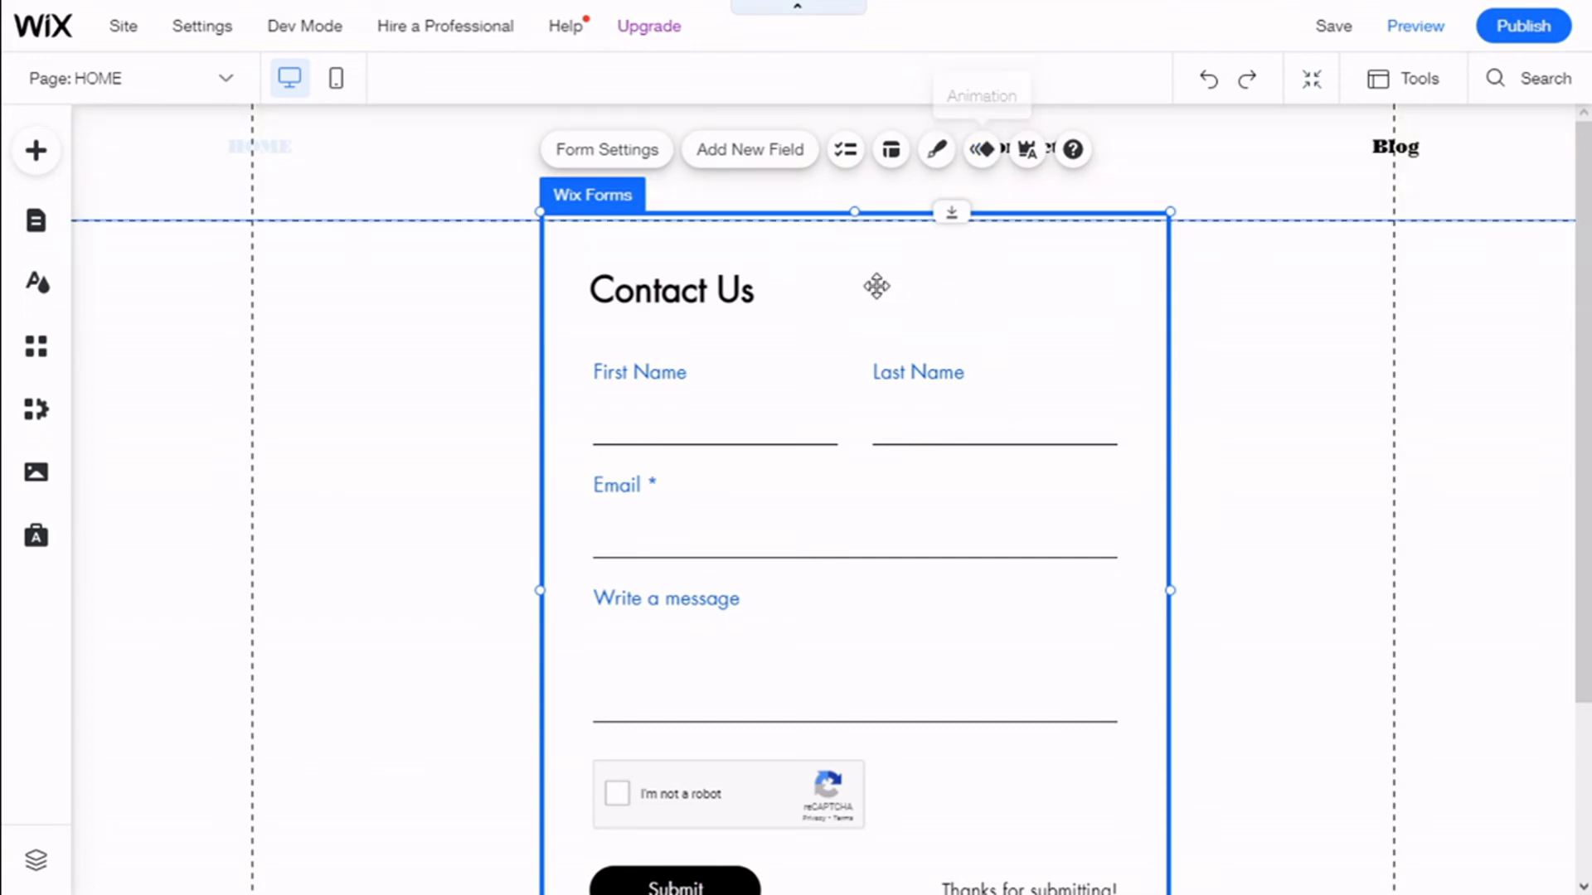
scroll(1344, 390, down, 2)
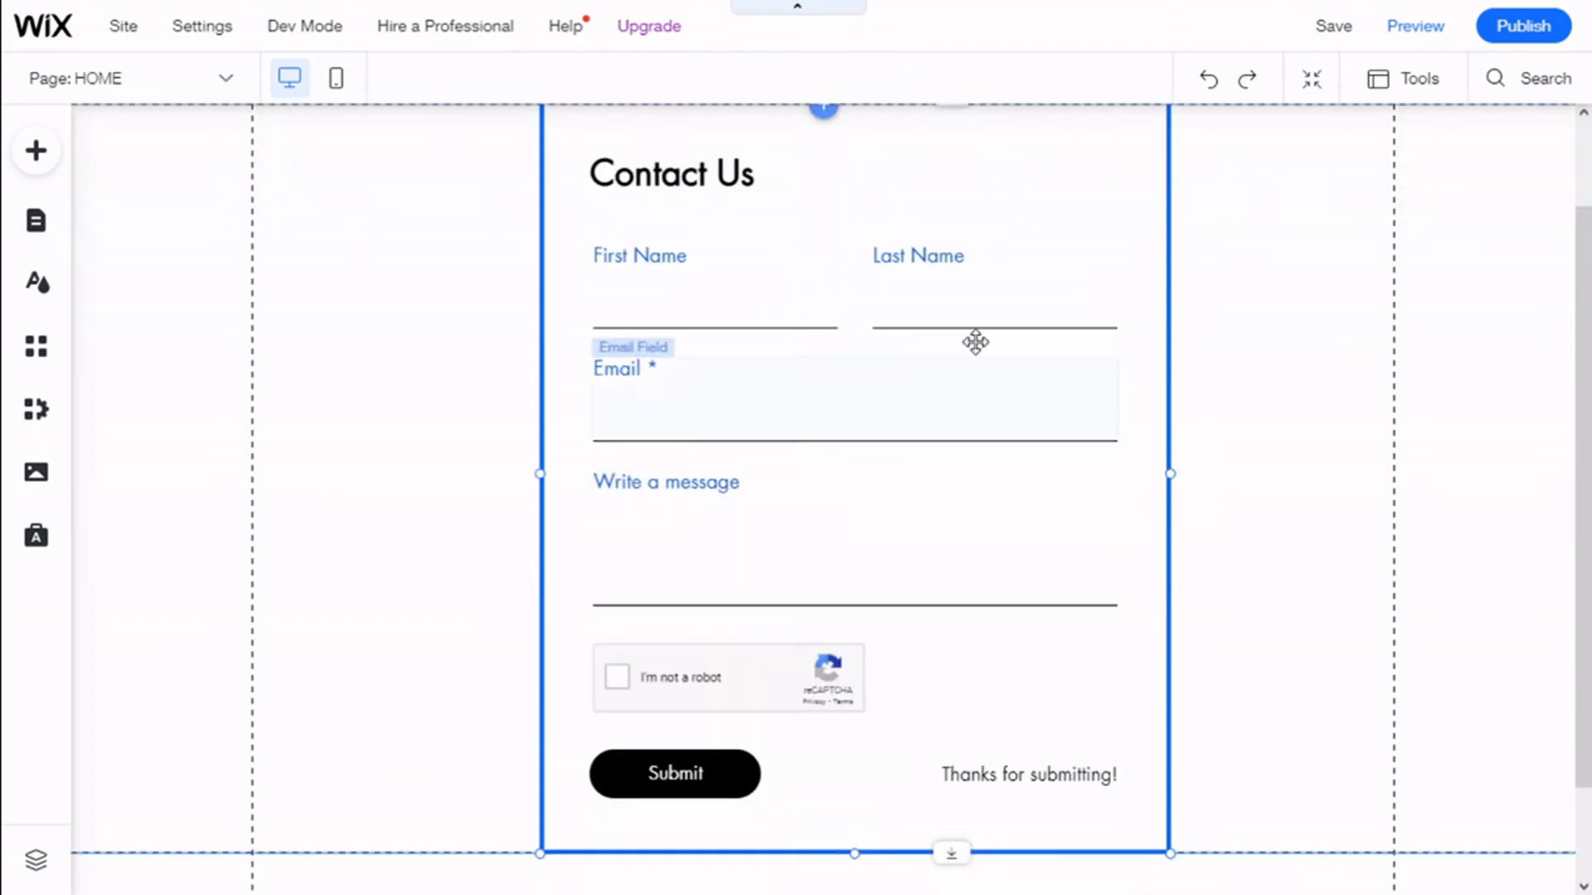
click(675, 261)
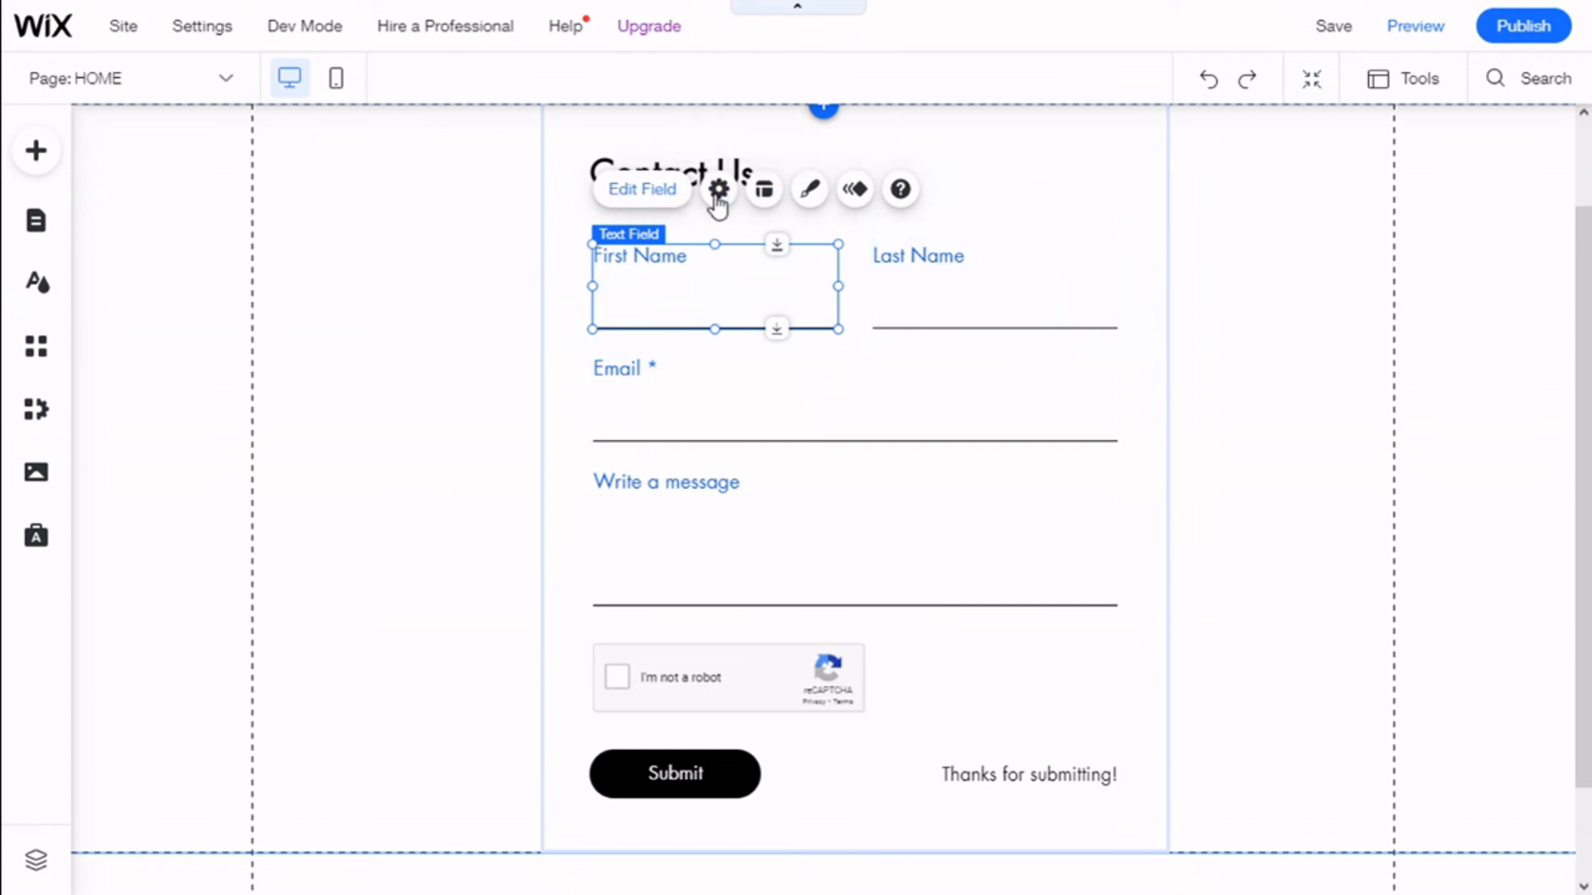
click(760, 196)
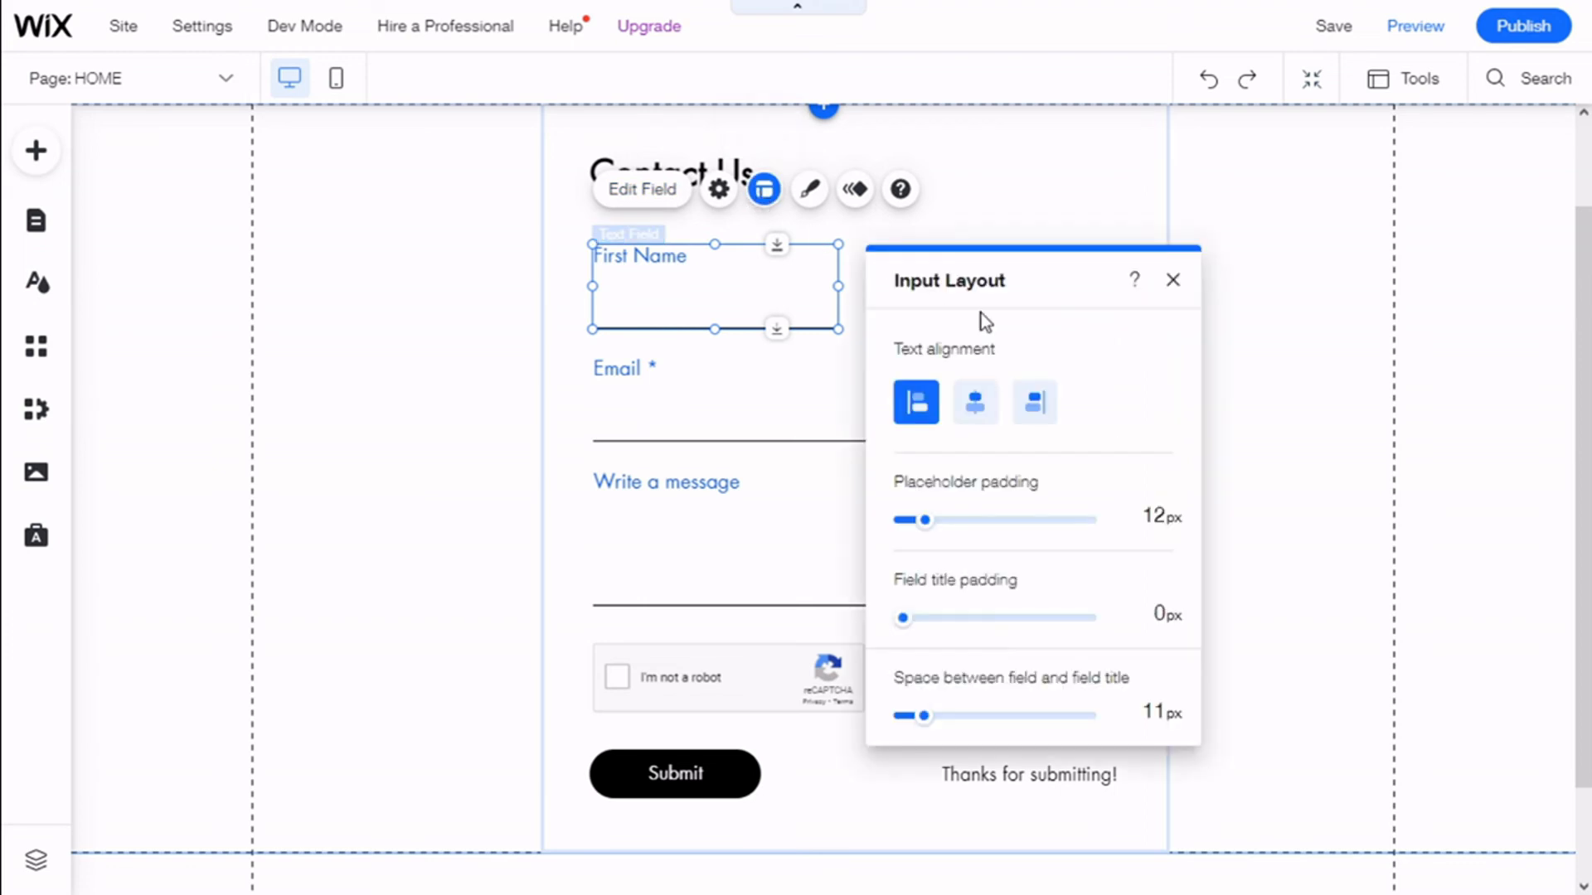
click(978, 406)
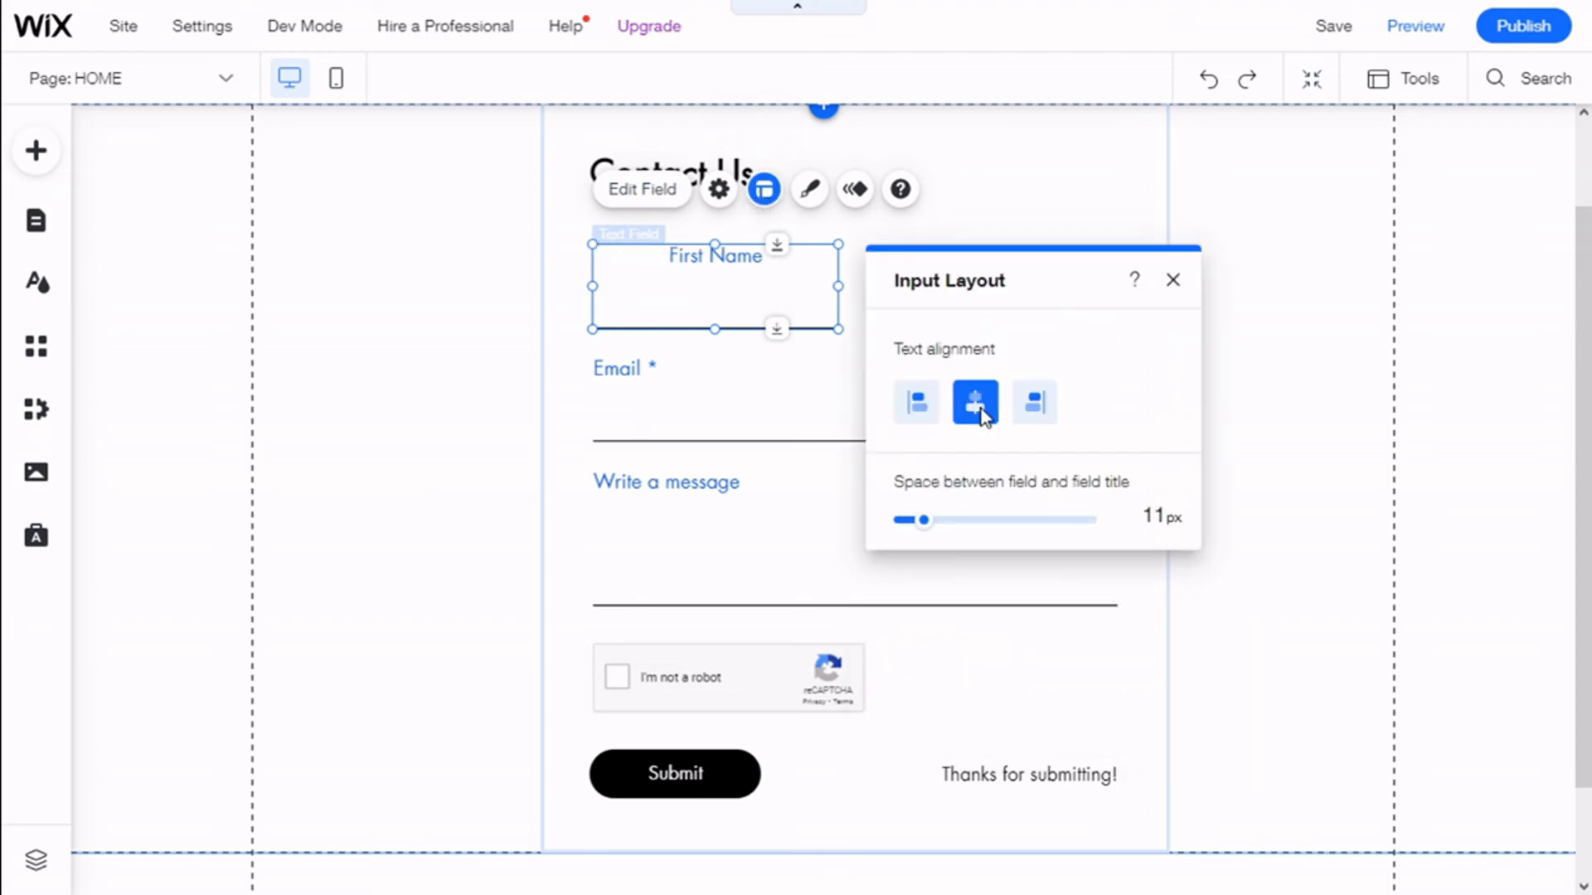
click(929, 414)
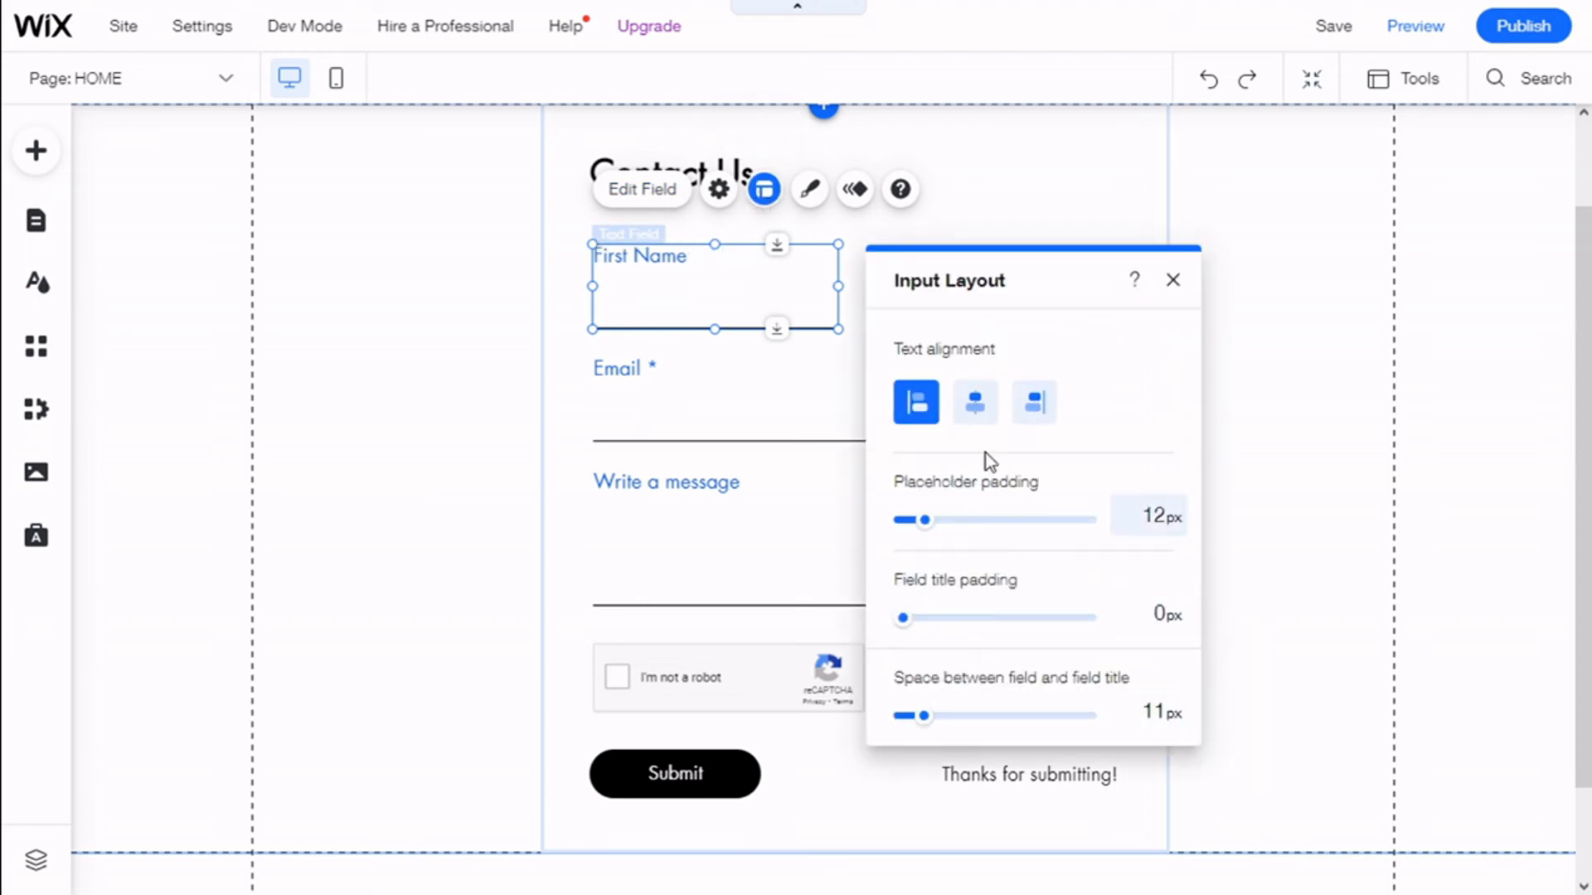
click(1172, 279)
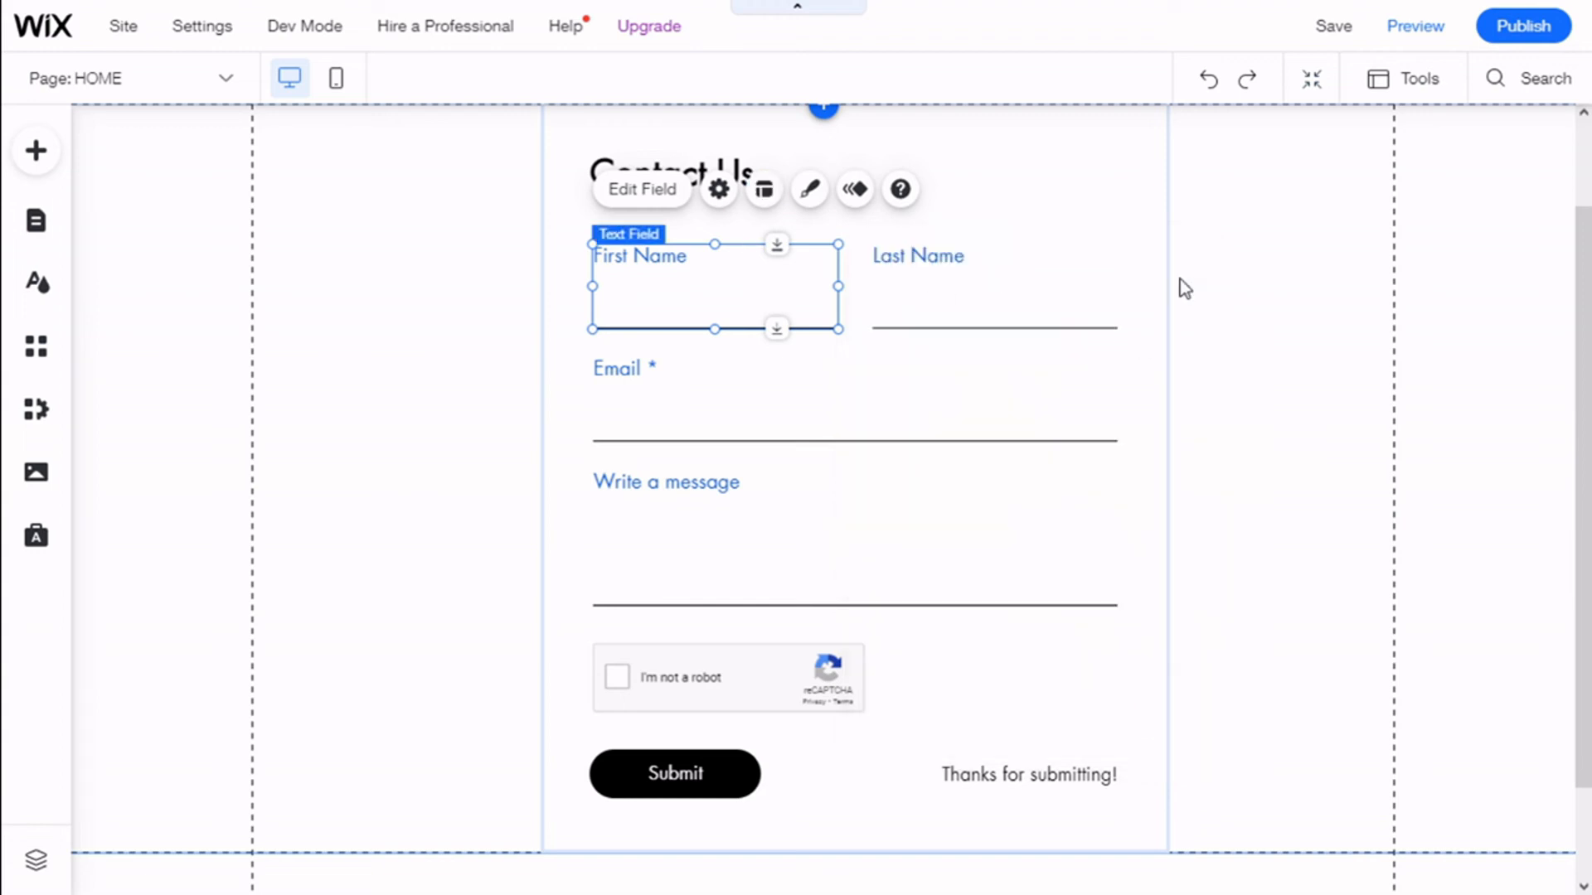
Review the First Name field's advanced settings for submission name, conditional rules and contact list connection, and close them.
click(719, 189)
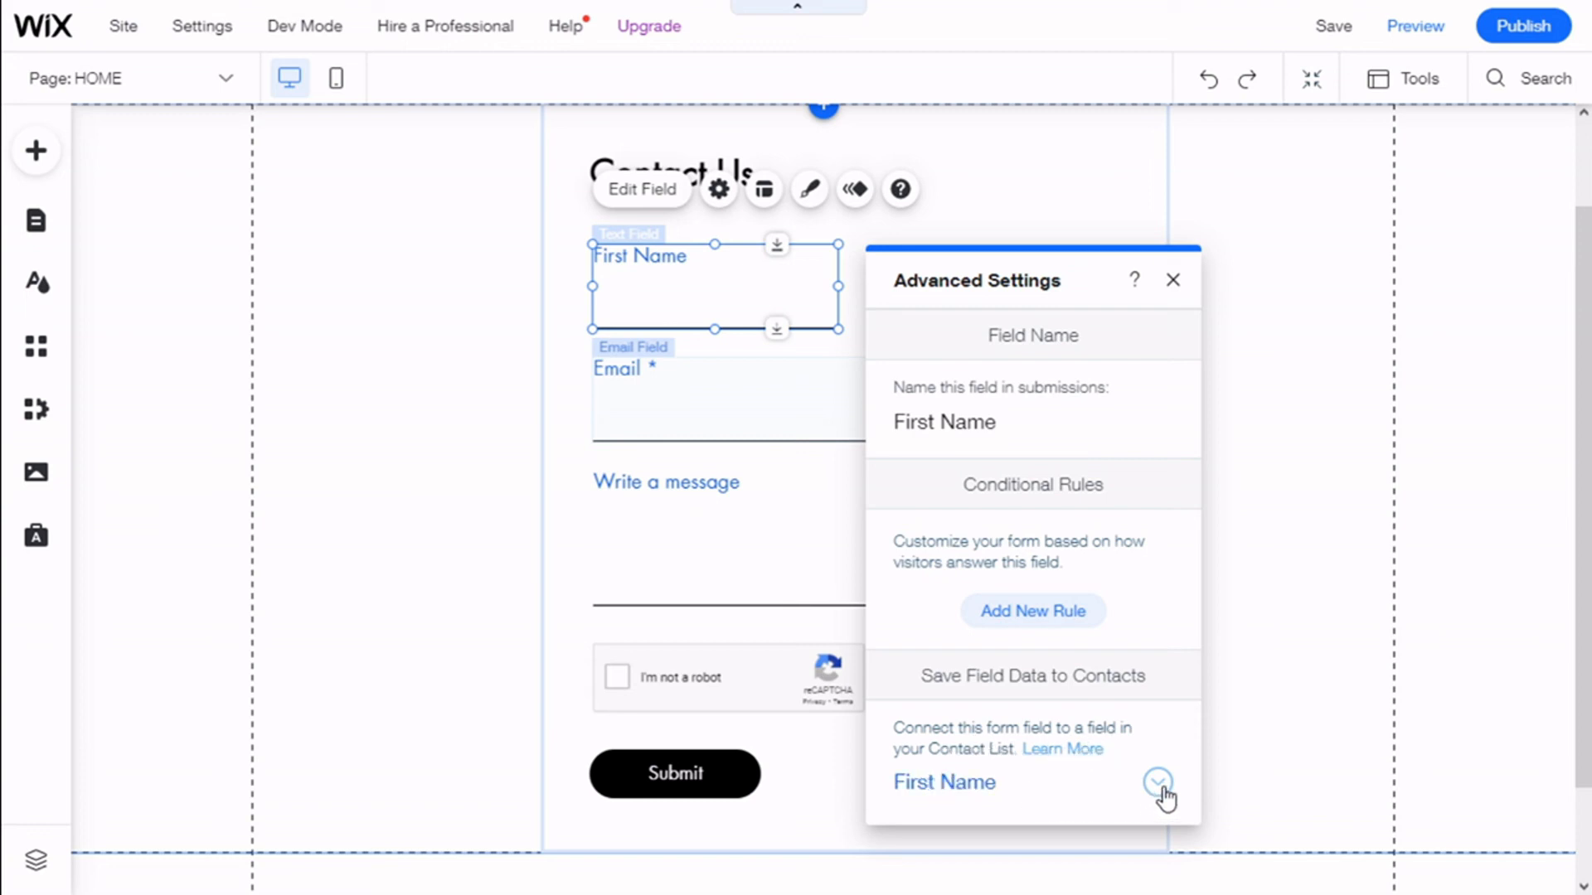
click(1166, 287)
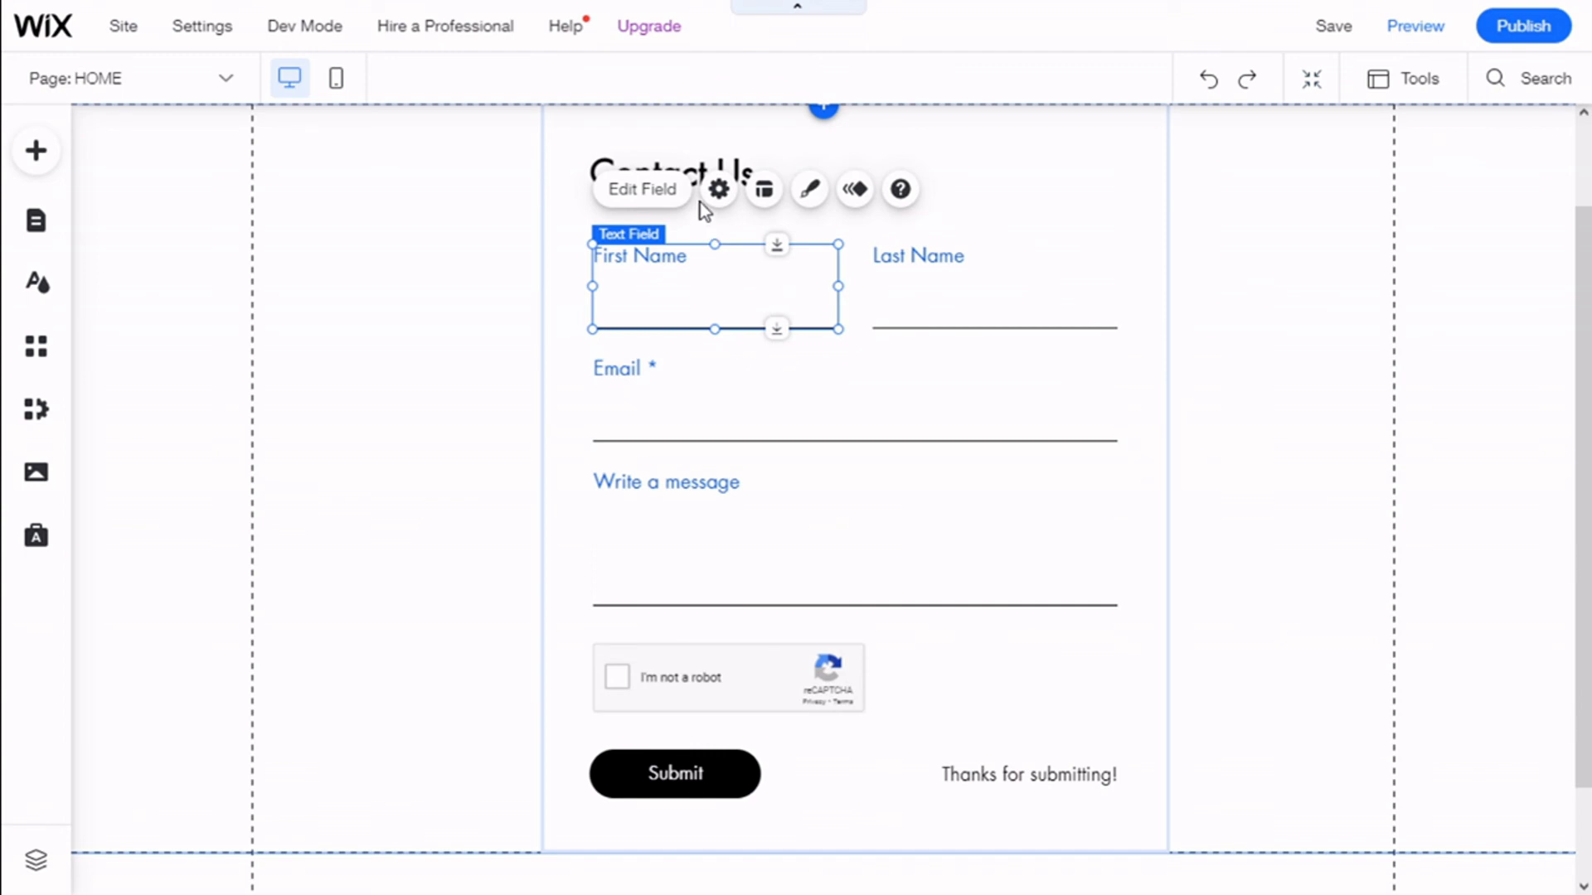
Set the First Name field to show placeholder text as its initial text, make it required, and close its settings.
click(670, 192)
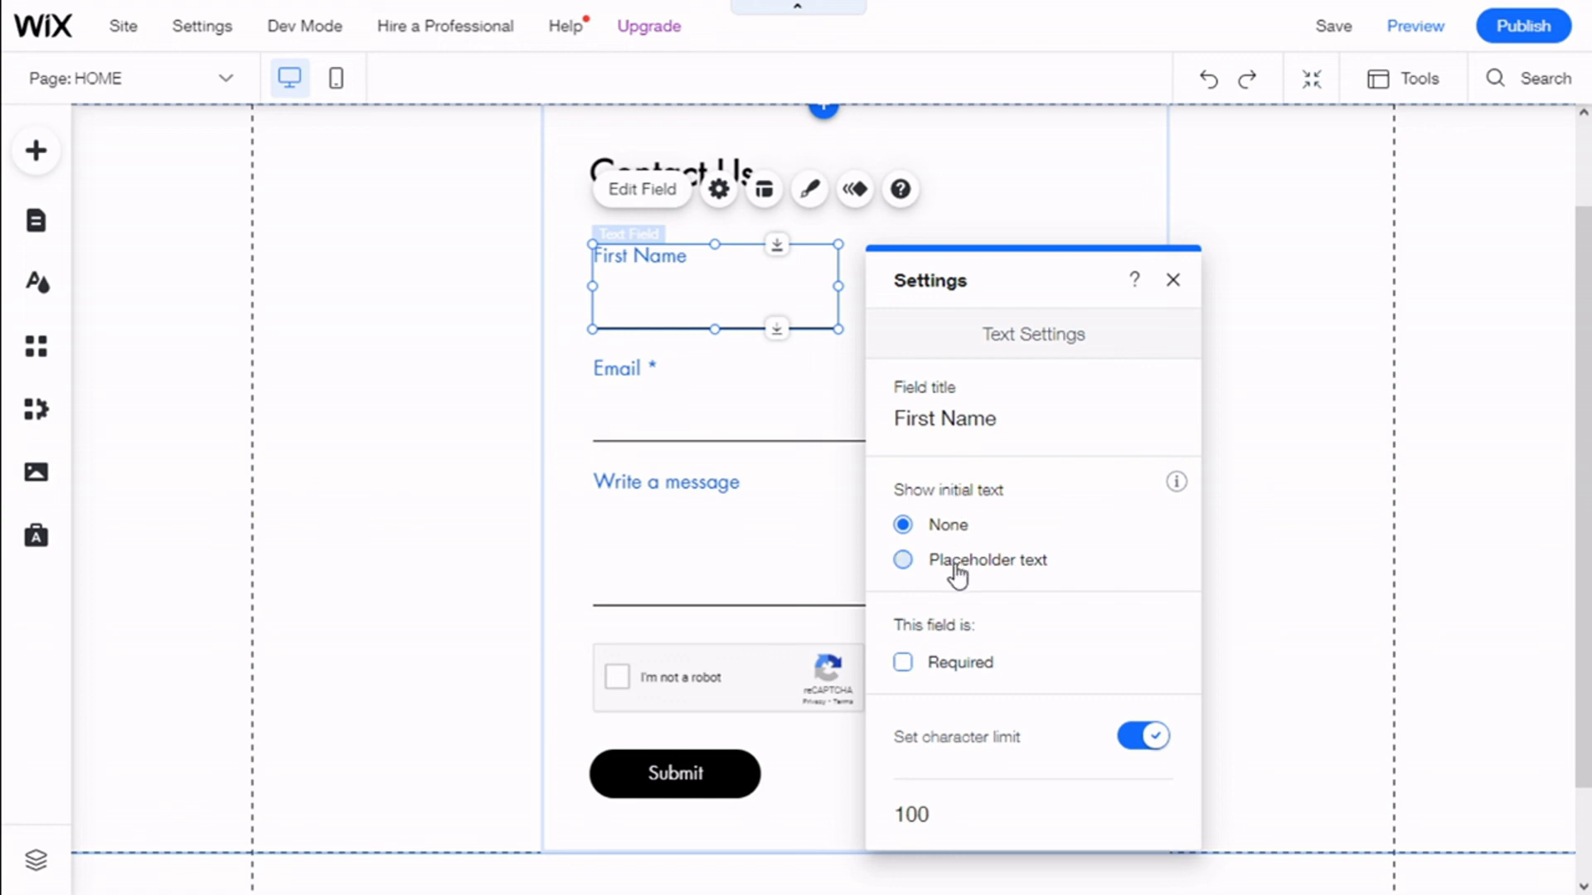
click(905, 561)
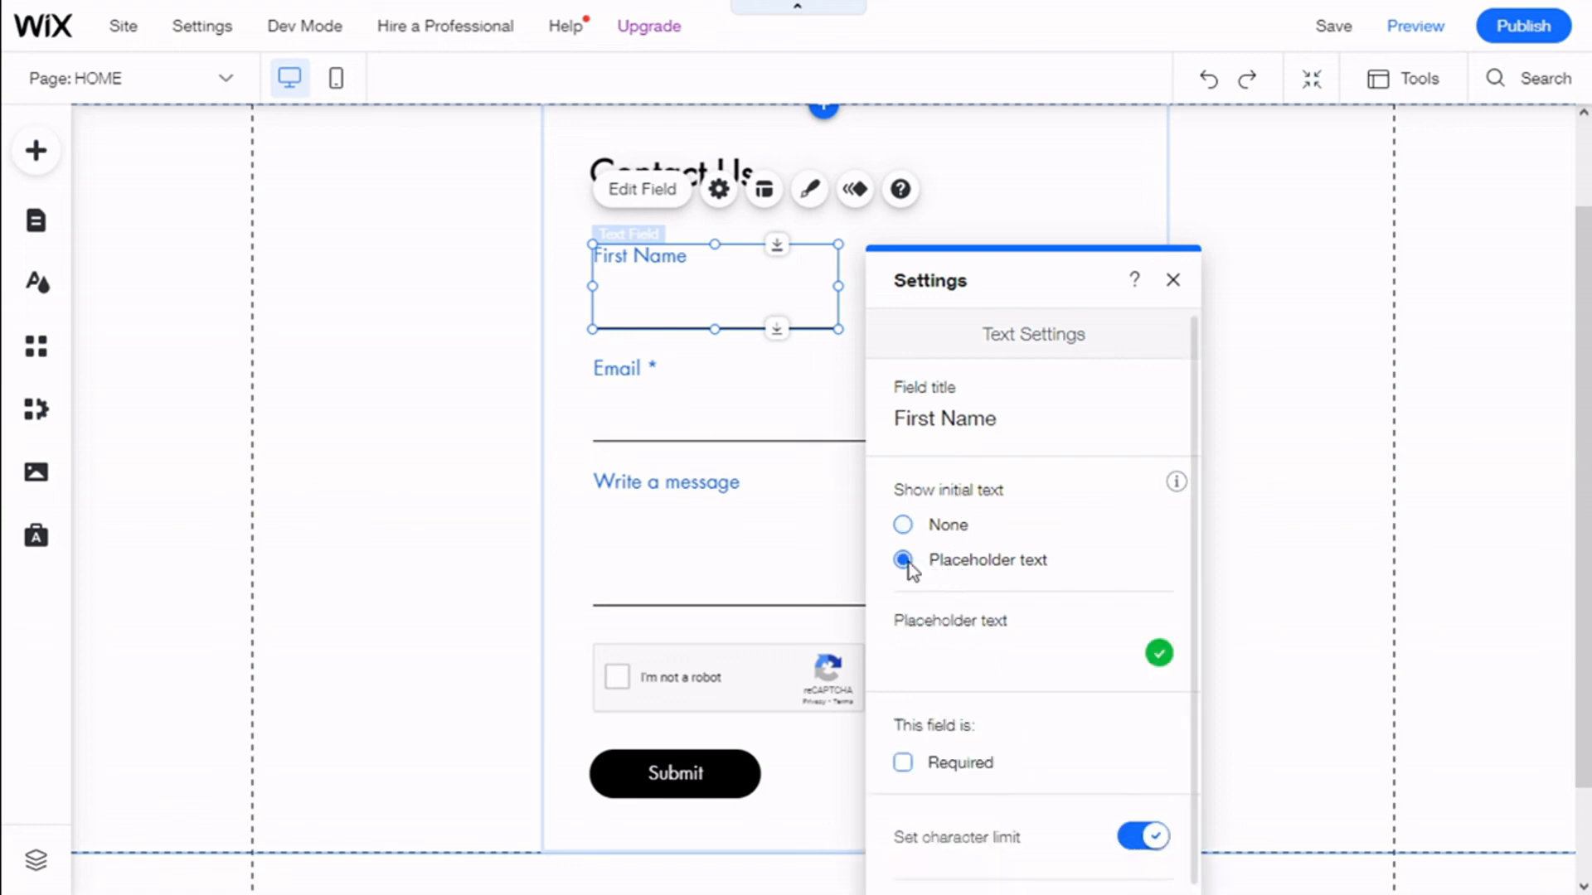
scroll(1045, 600, down, 1)
click(902, 733)
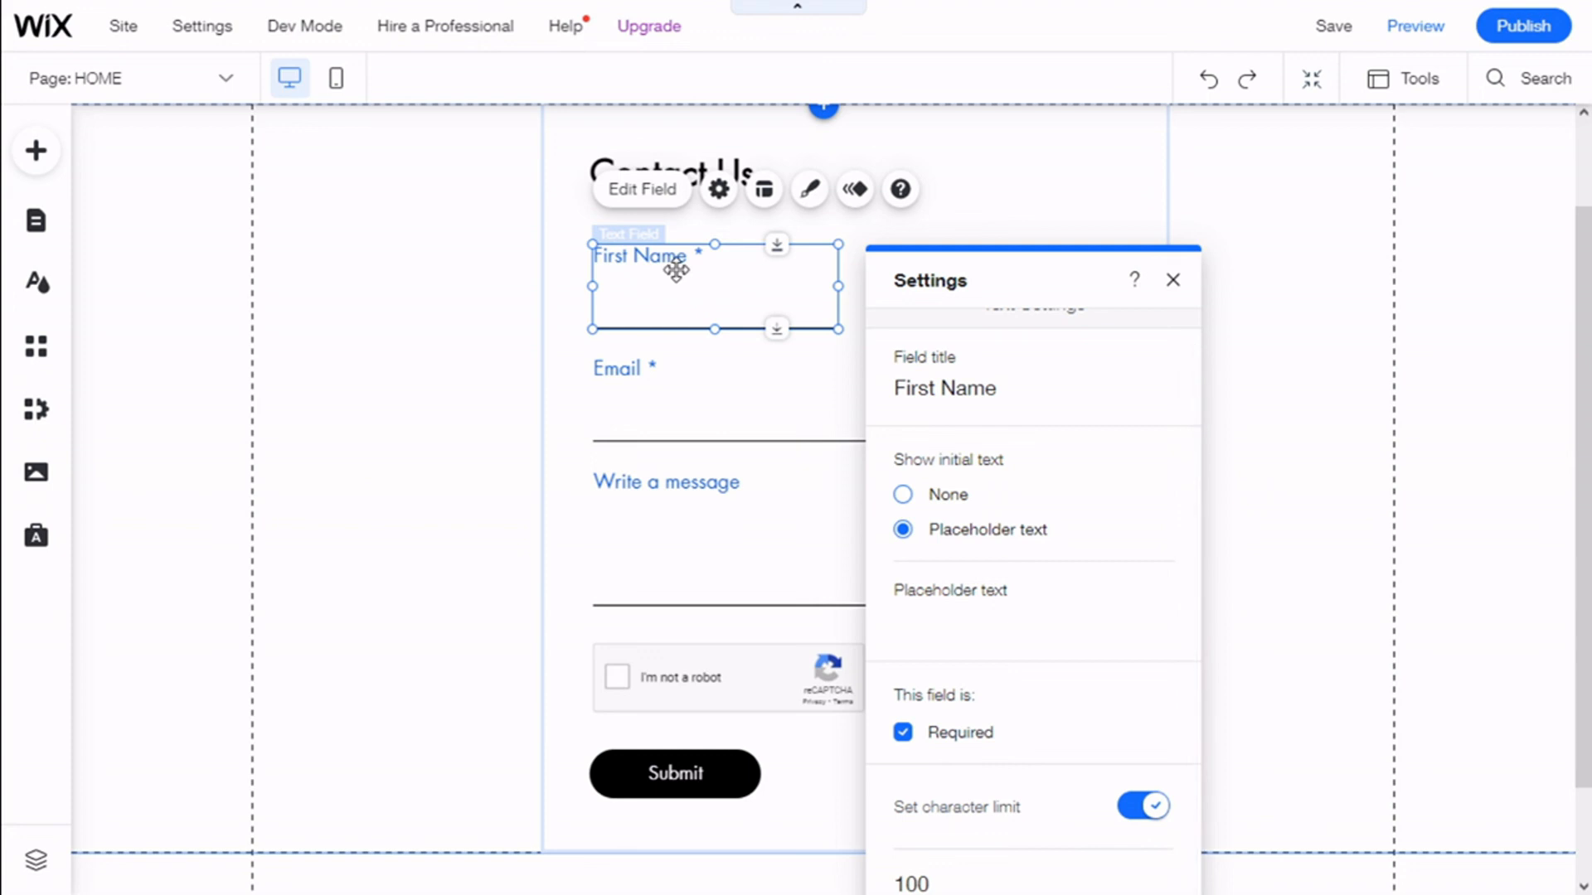
click(1174, 282)
Review the Submit button's text alignment options and its after-submit actions, message and display time settings, and close them.
scroll(1001, 269, down, 2)
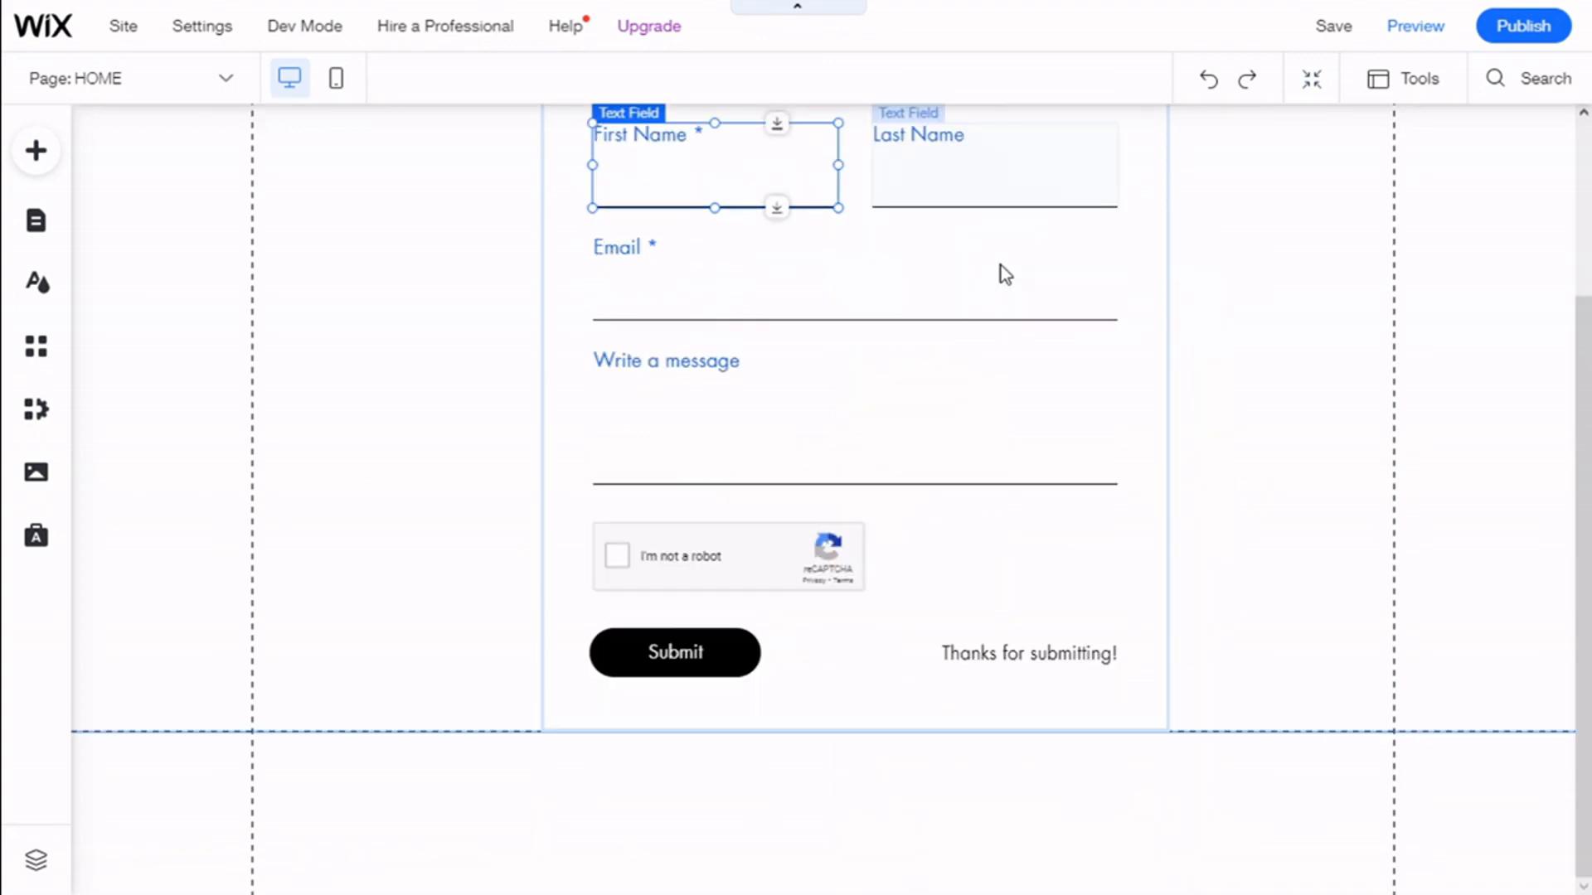
click(727, 652)
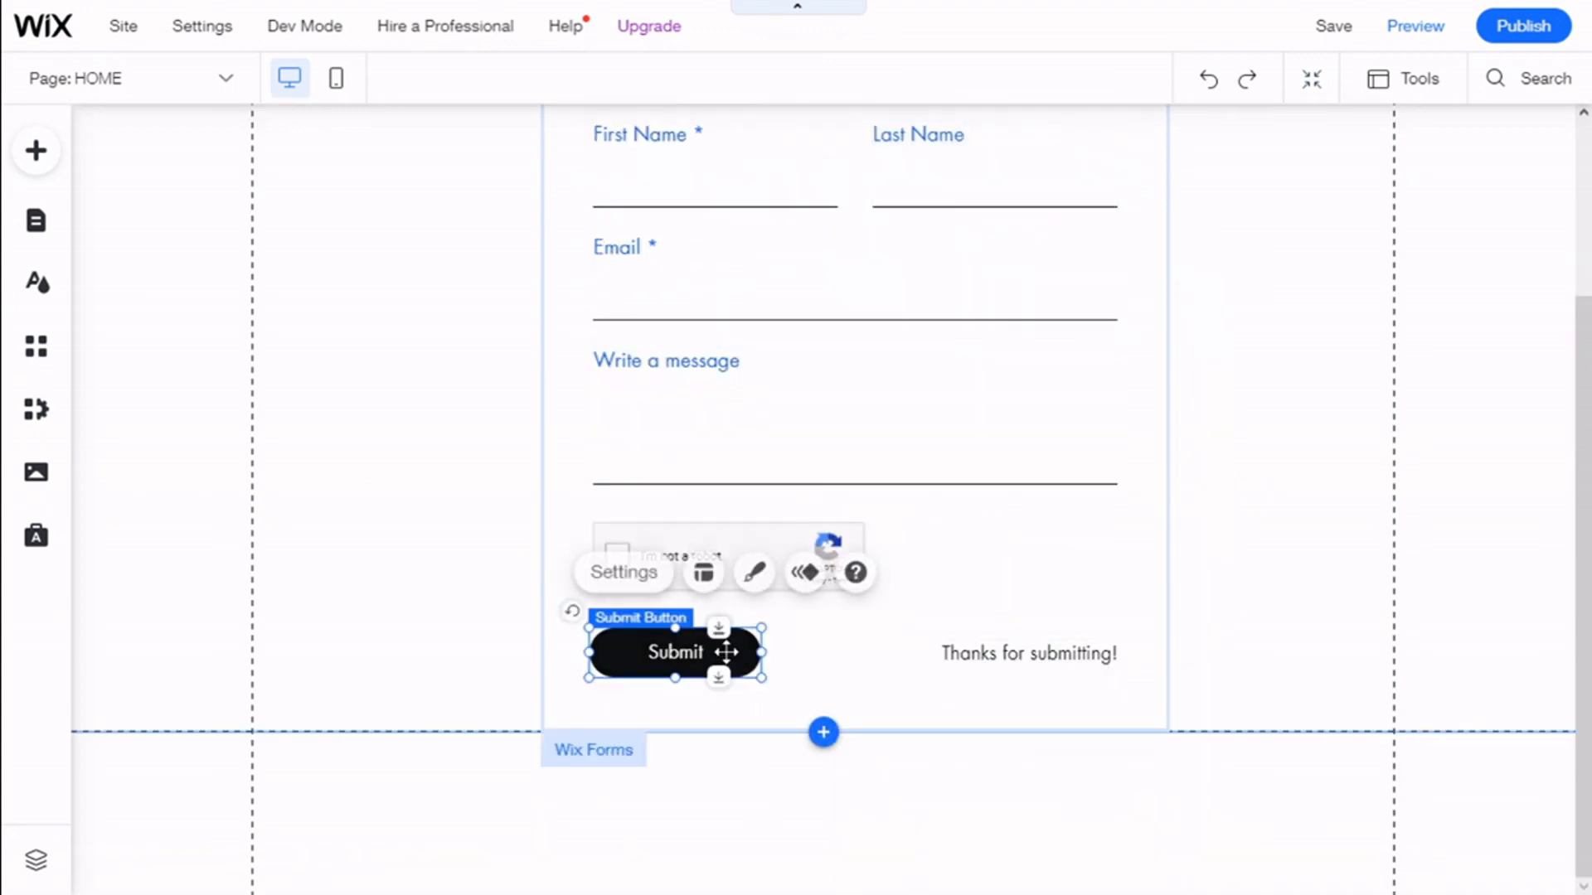
click(707, 574)
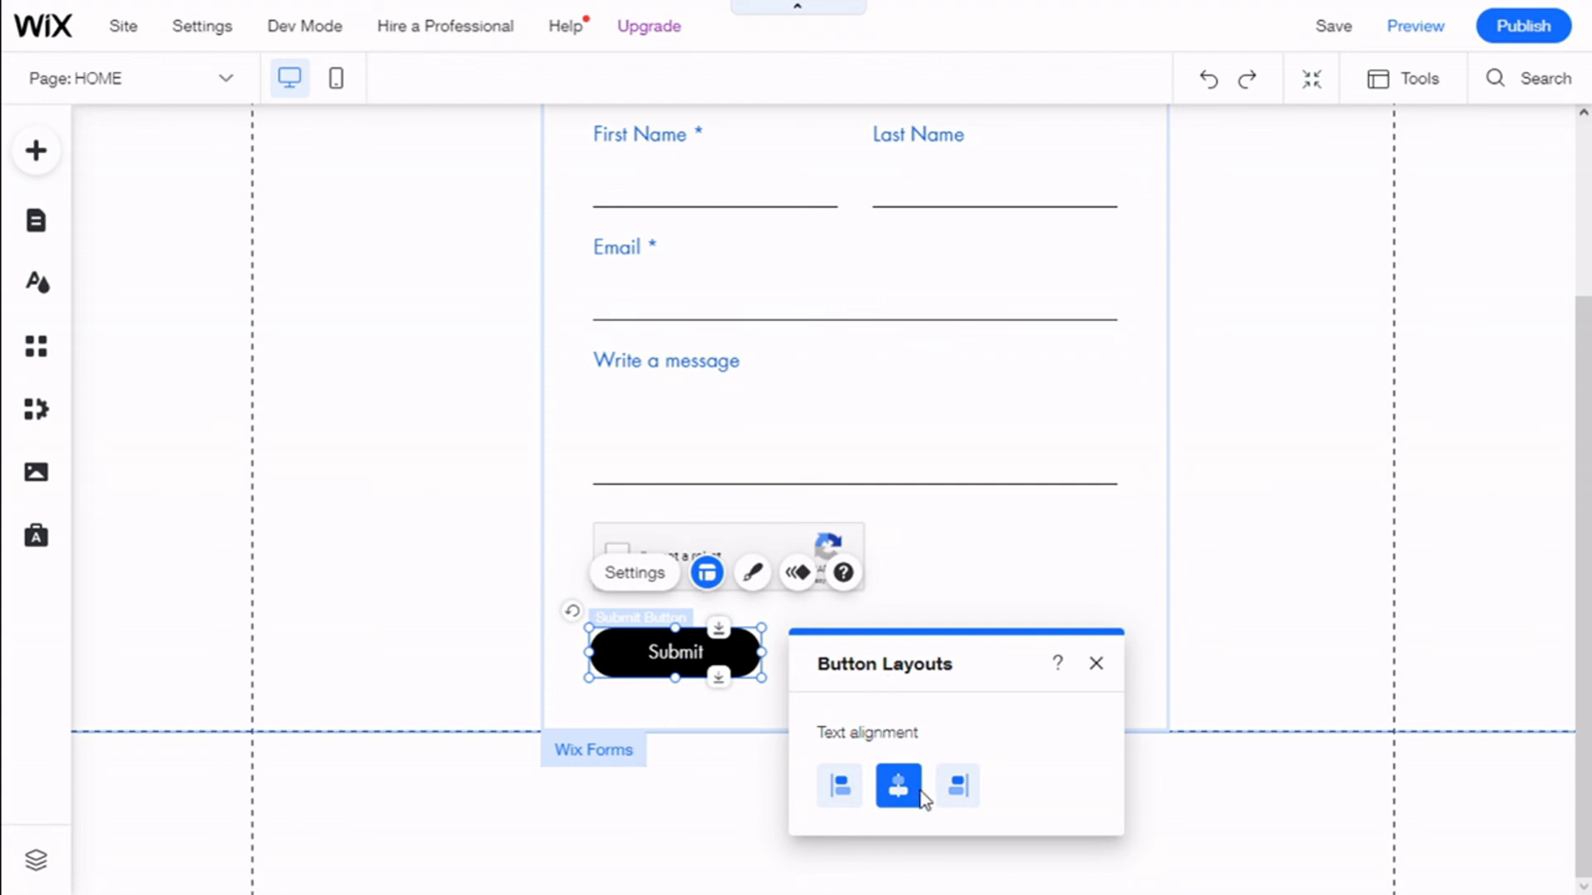
click(651, 575)
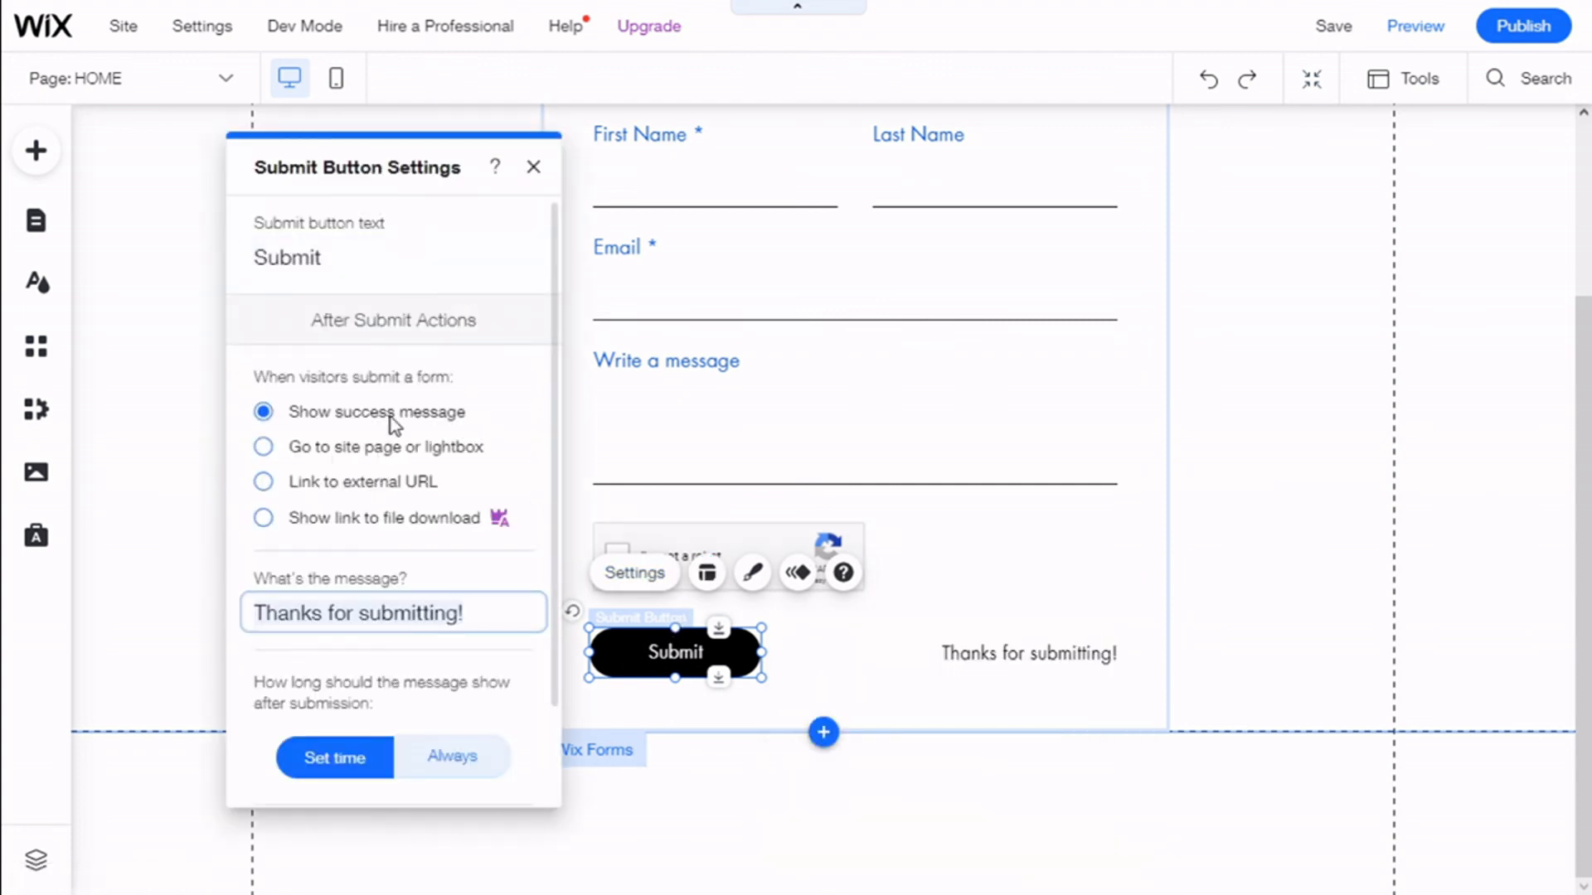
scroll(391, 423, down, 3)
scroll(394, 430, up, 3)
scroll(395, 423, down, 3)
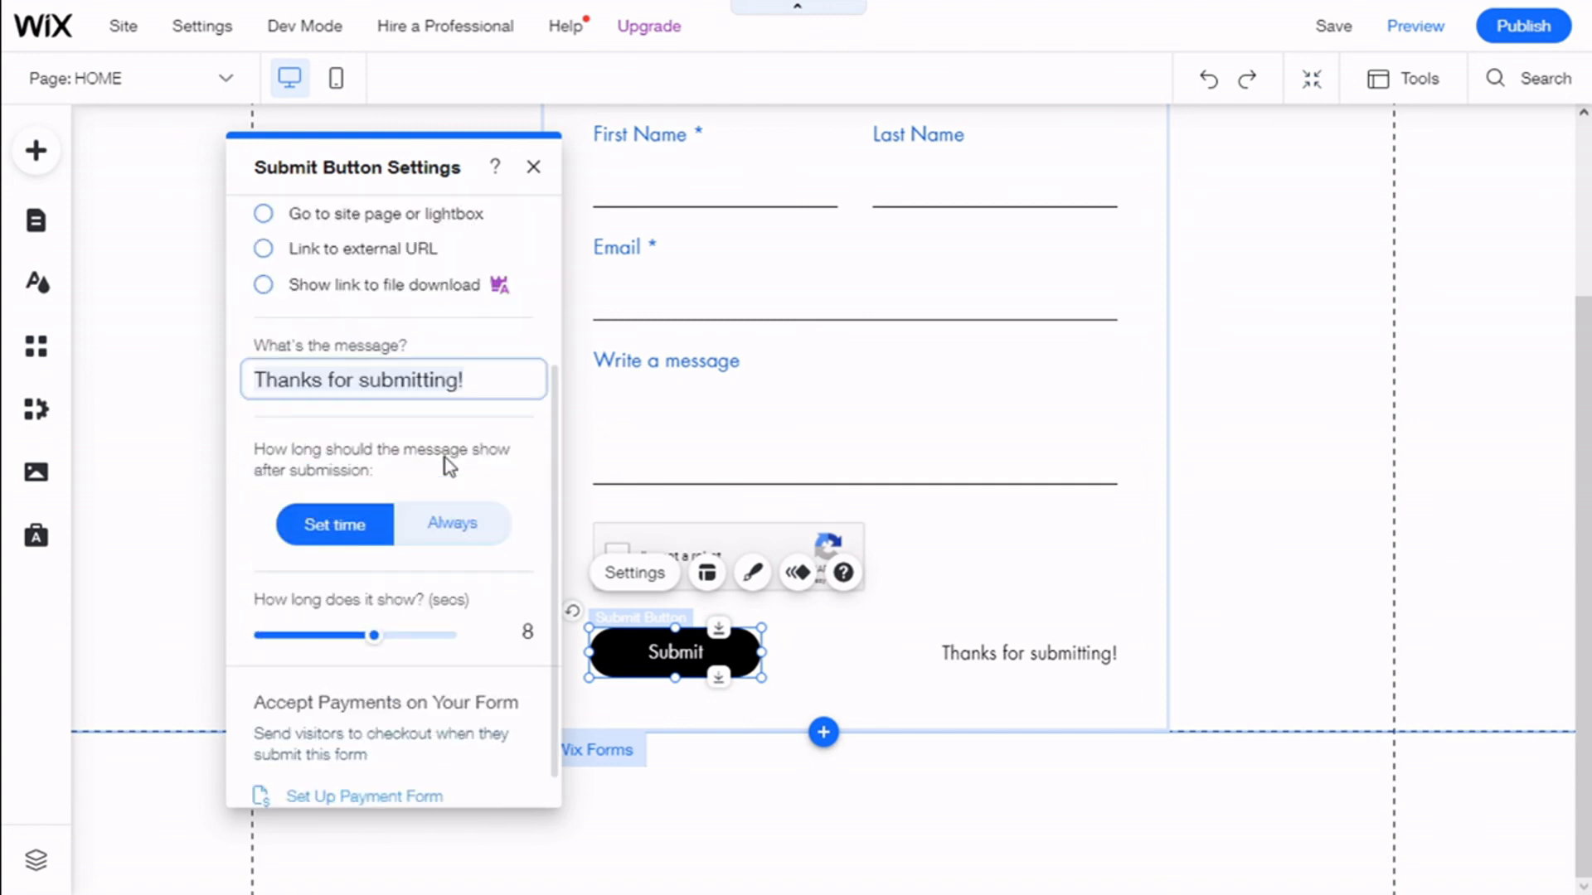
scroll(484, 494, down, 1)
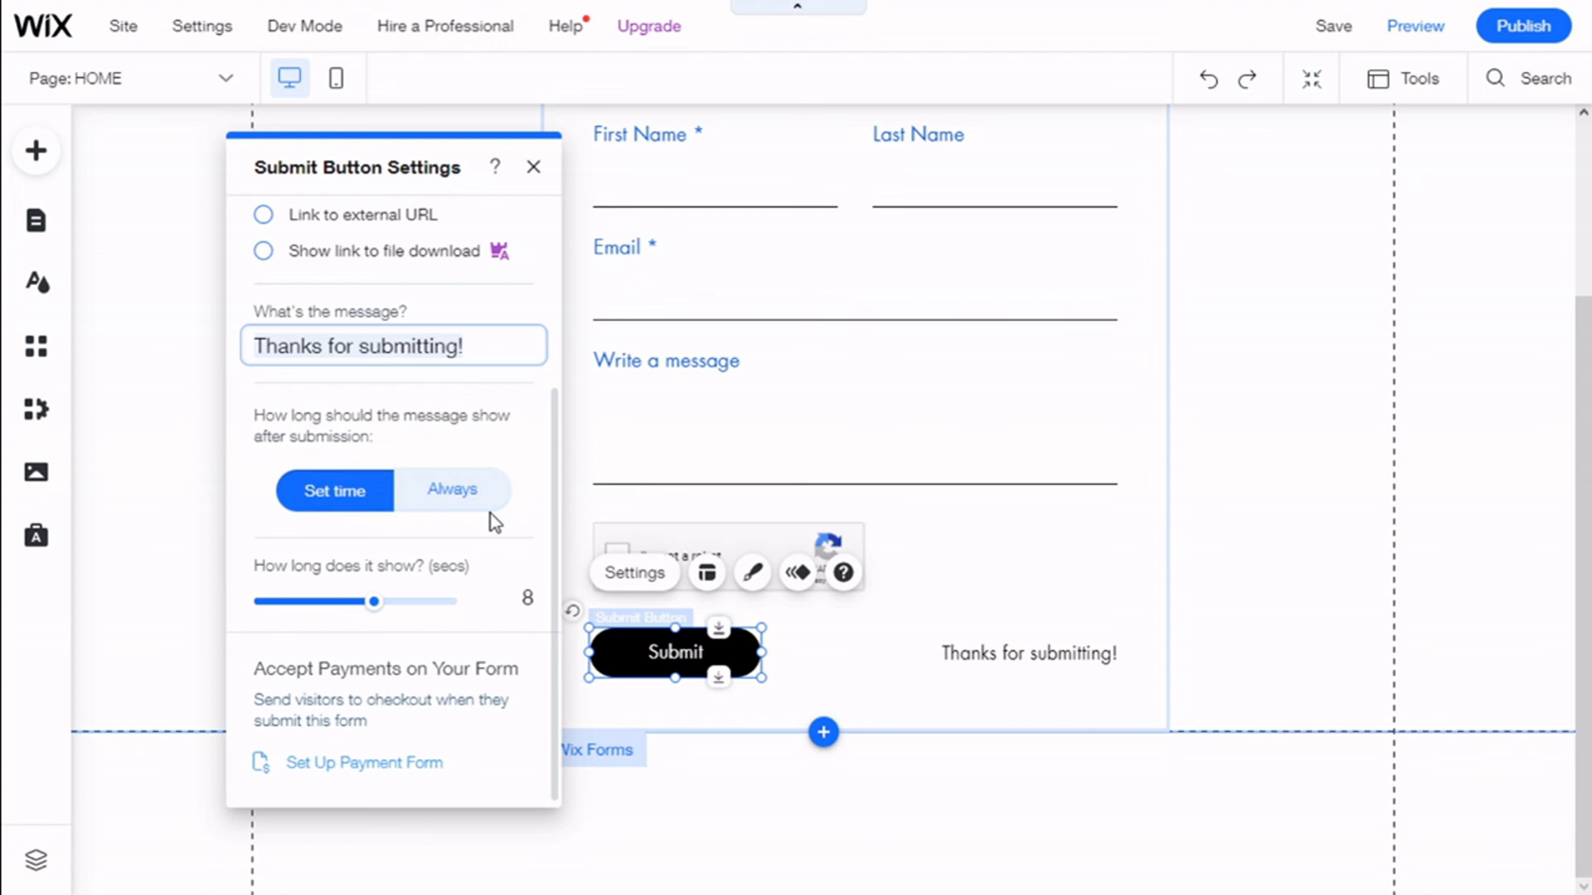
click(533, 167)
Review the Submit button's design presets and its custom design options for the Regular and Hover states, and close the design settings.
click(753, 580)
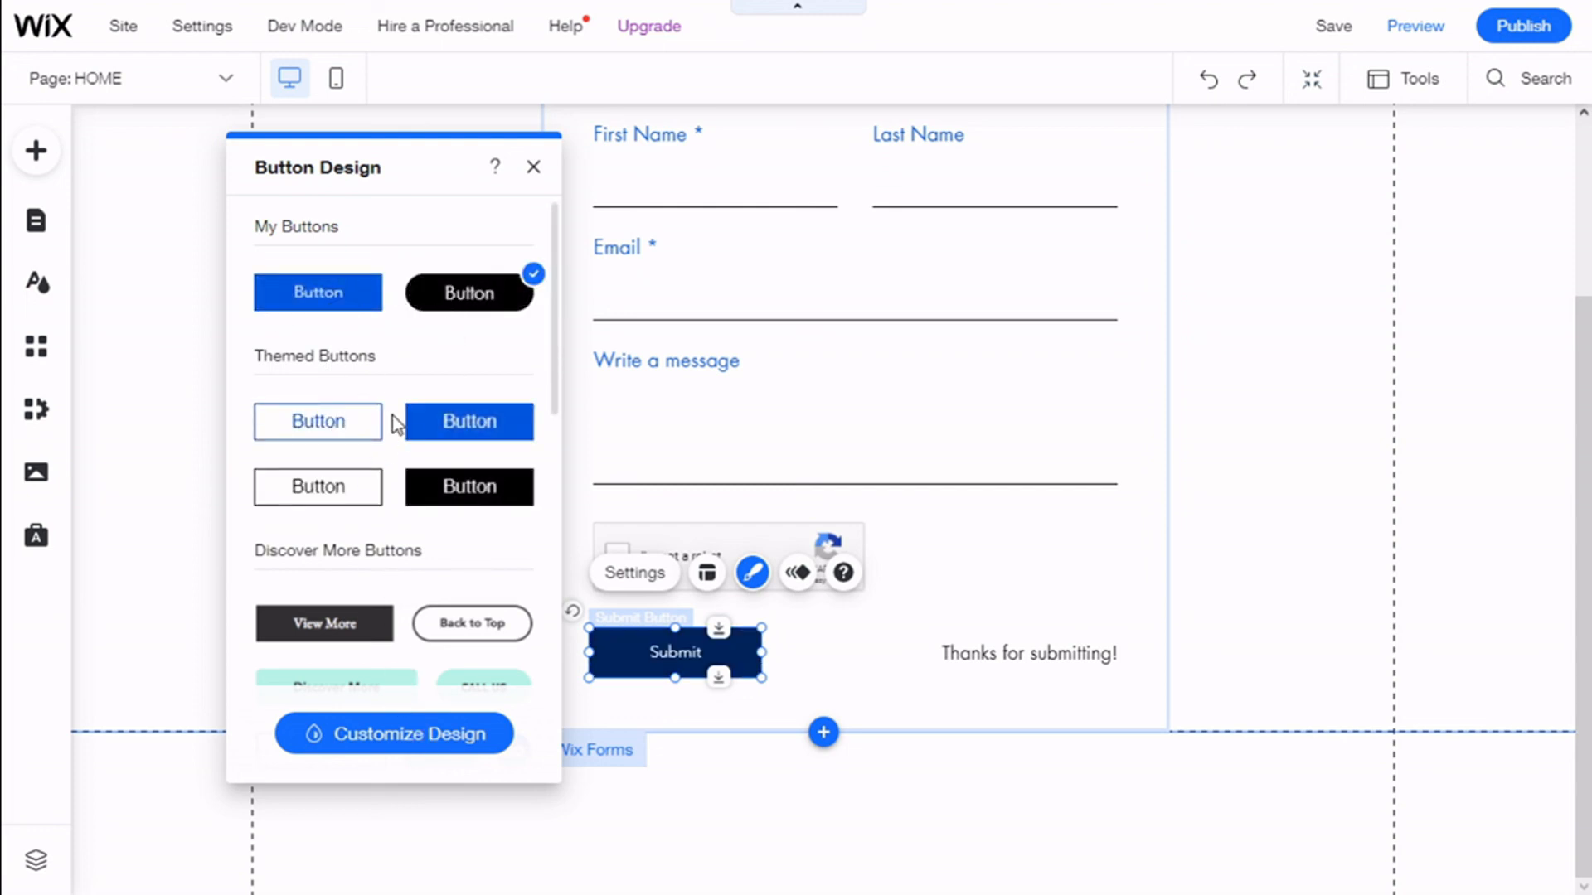
click(431, 735)
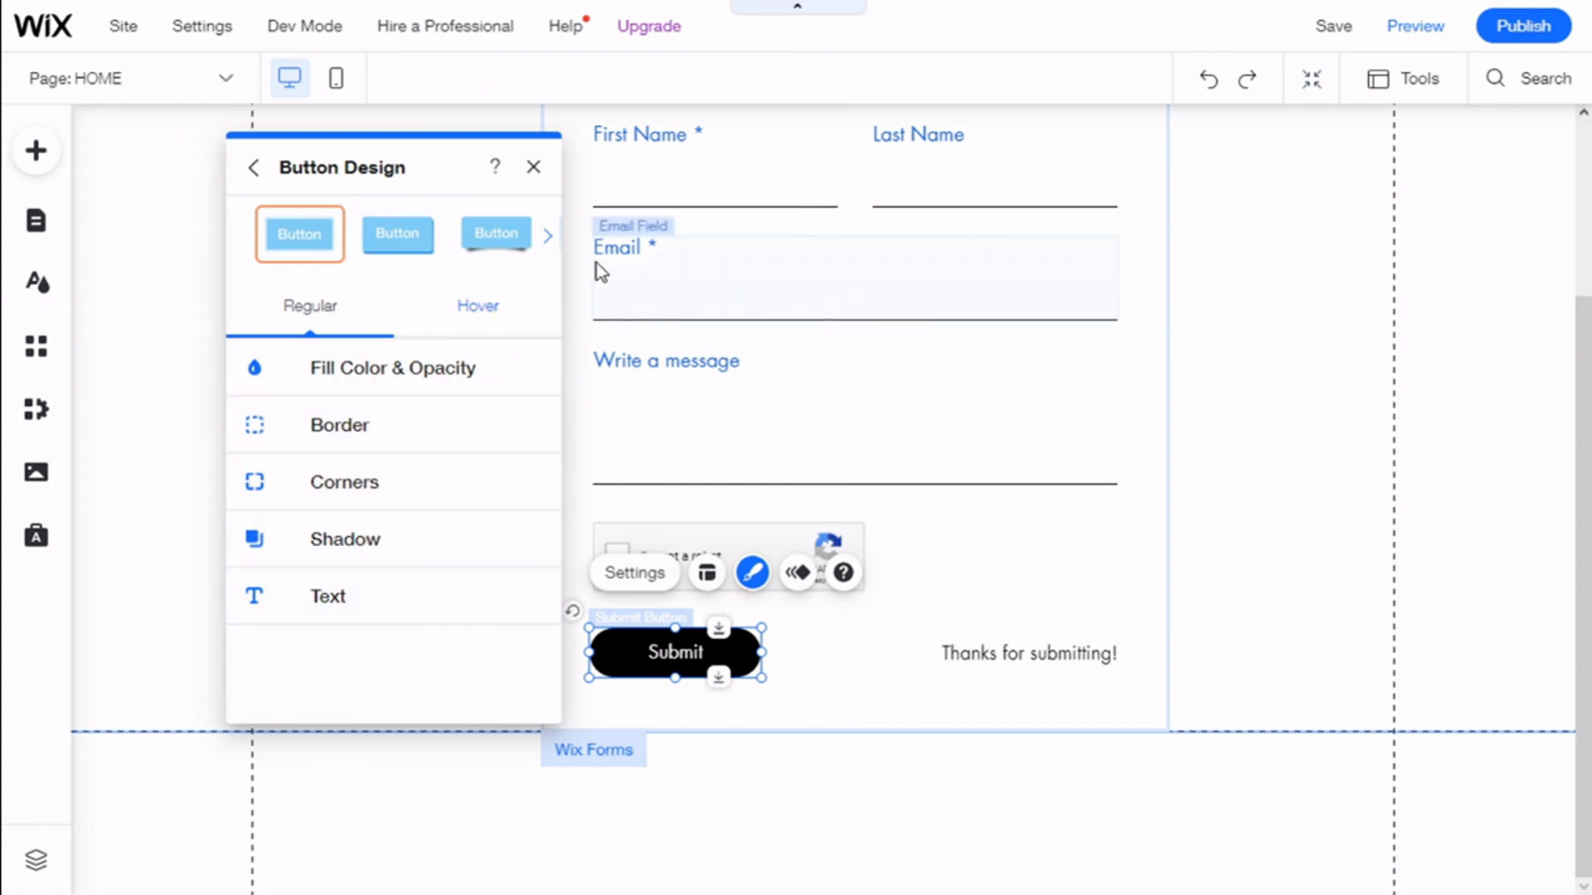
click(487, 309)
click(327, 311)
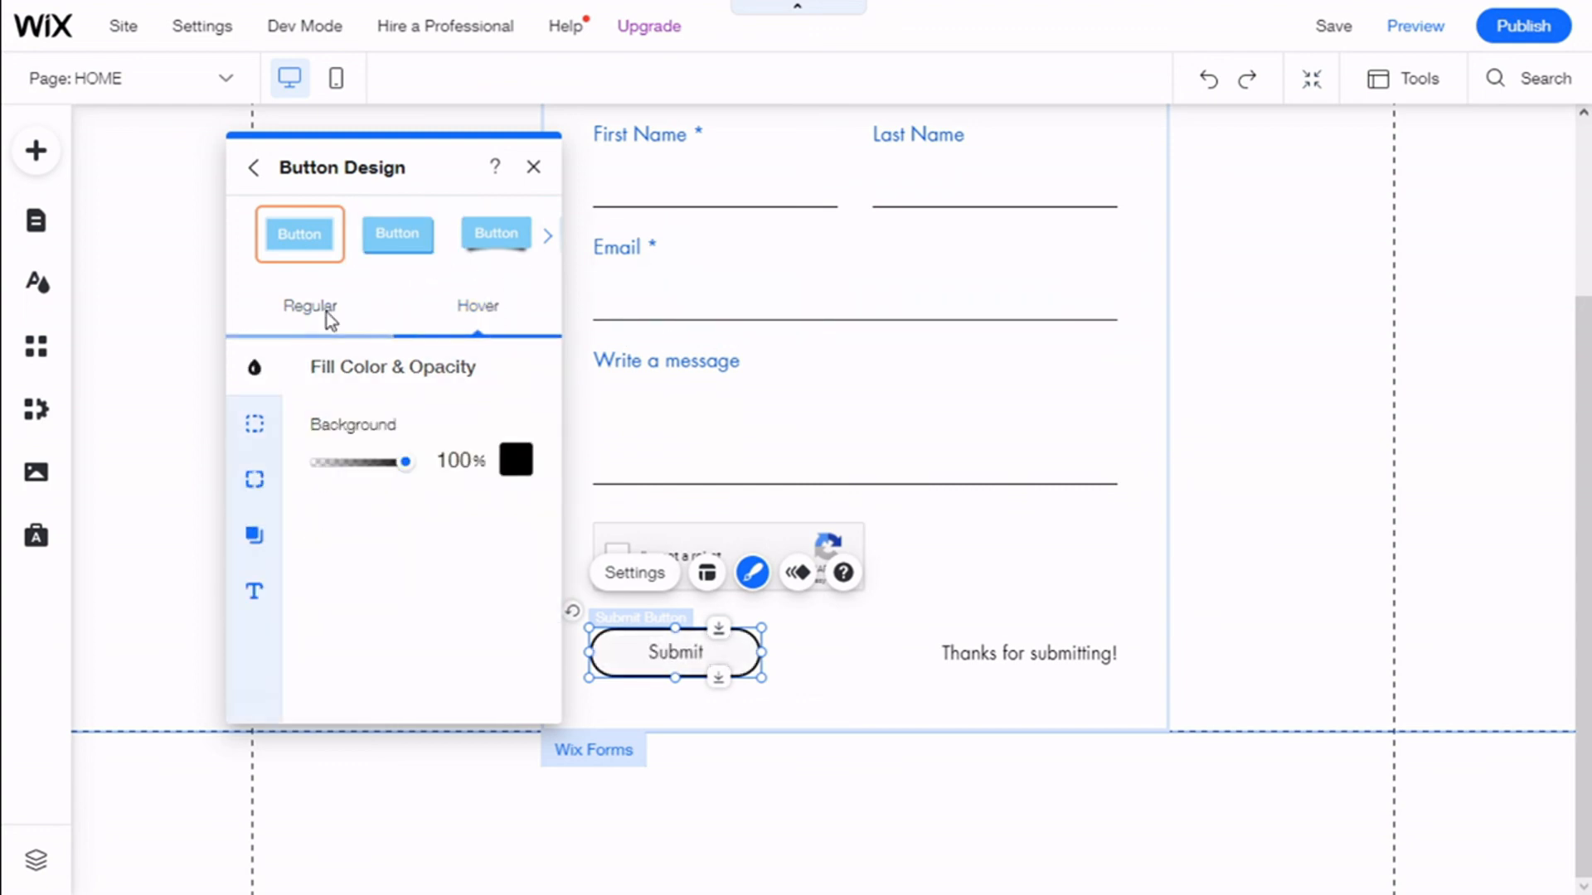
click(535, 170)
scroll(1272, 529, up, 3)
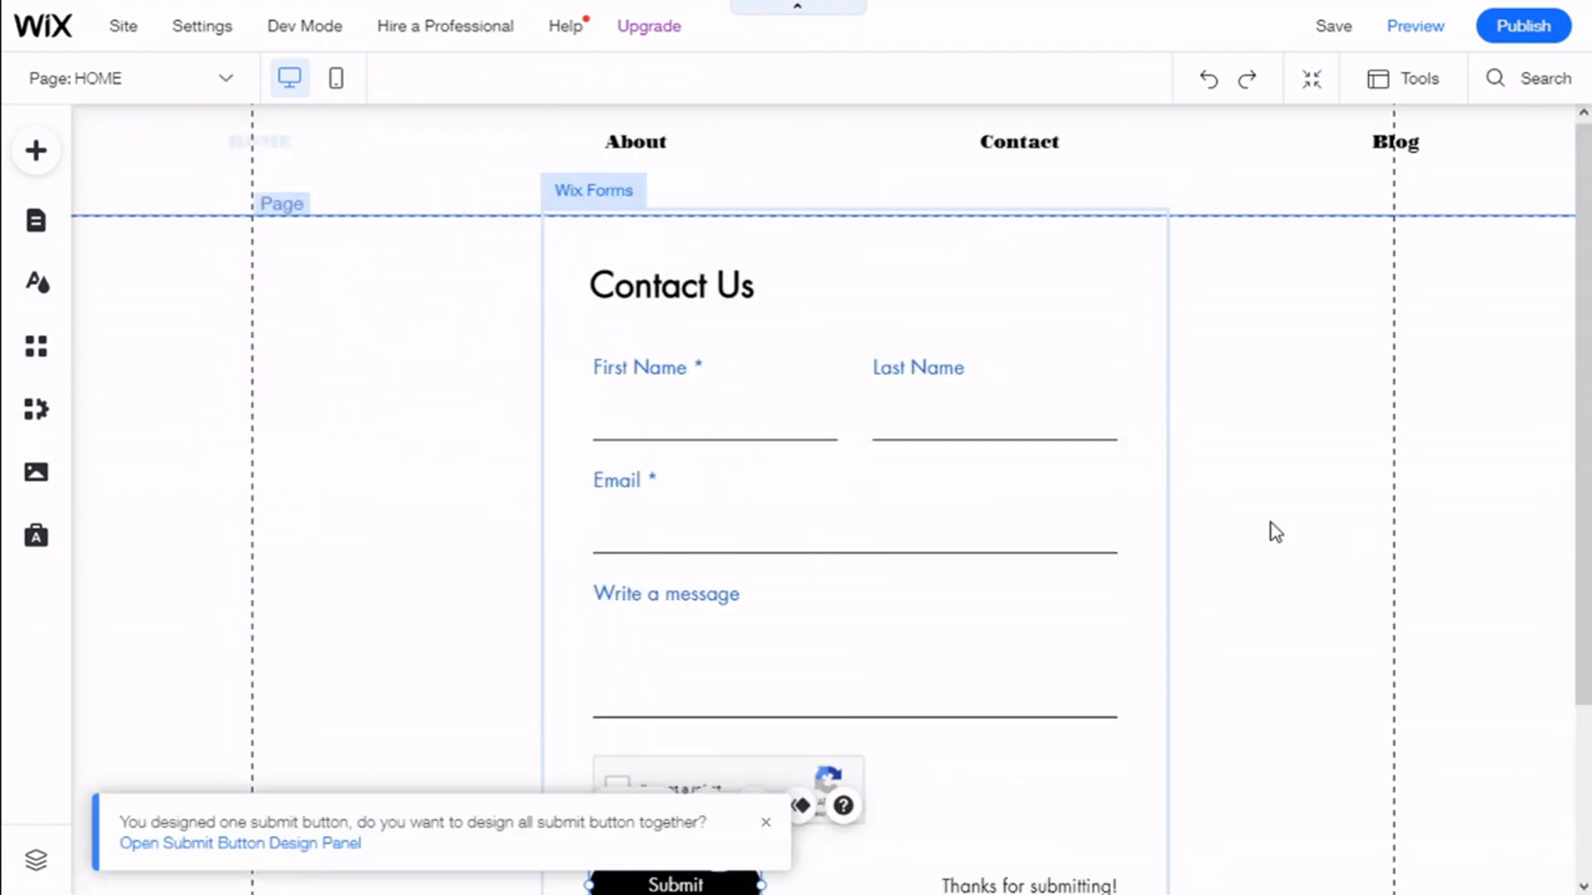
scroll(1272, 530, down, 3)
scroll(1075, 485, up, 1)
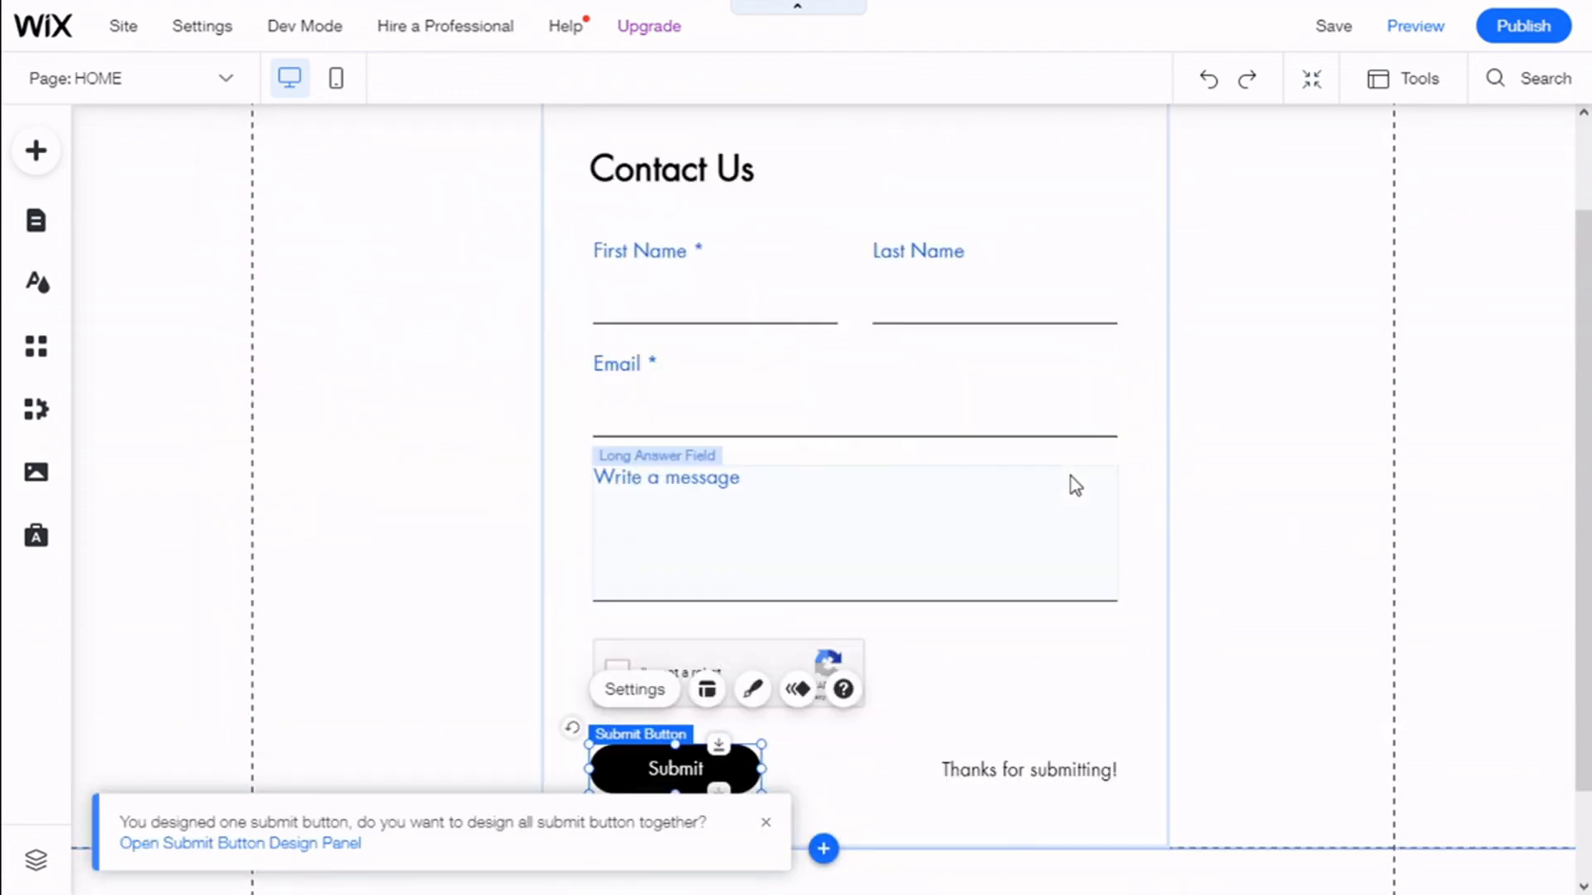